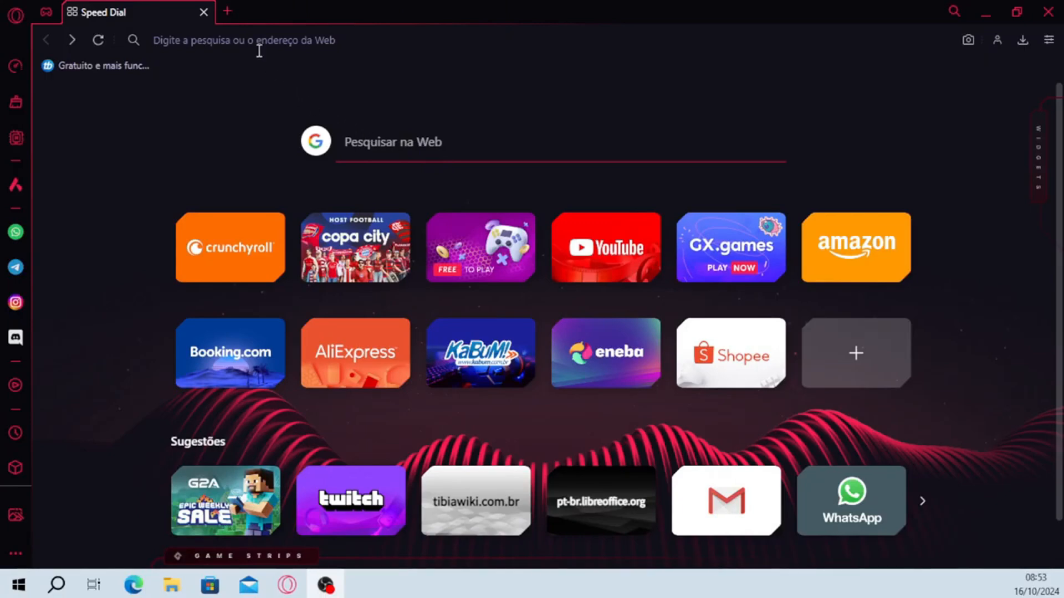
# Step: Search the web for "libreoffice" and open the LibreOffice download page from the results
pyautogui.click(190, 40)
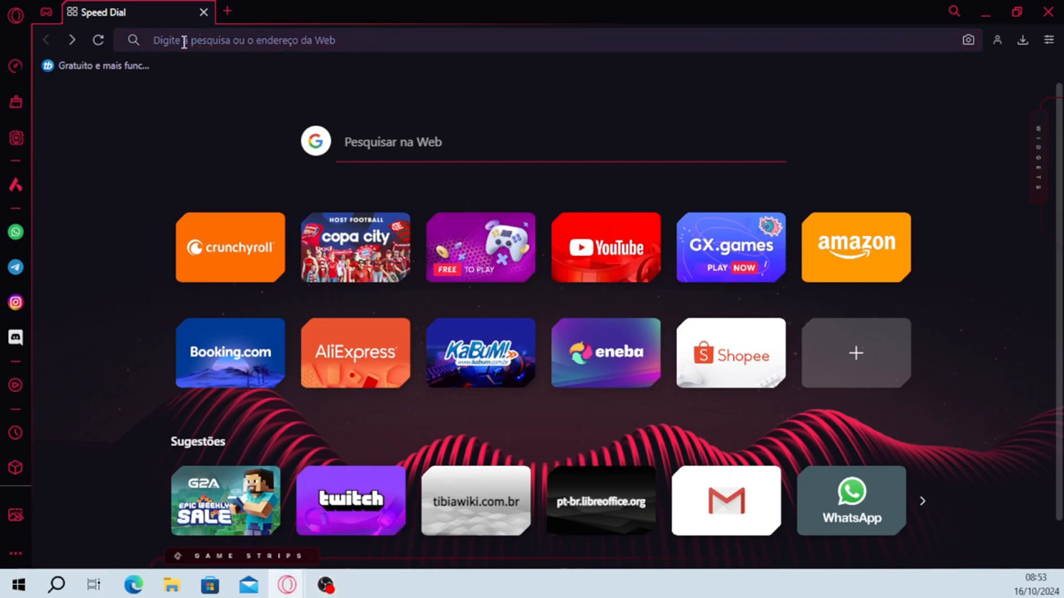
pyautogui.write('libreoffic')
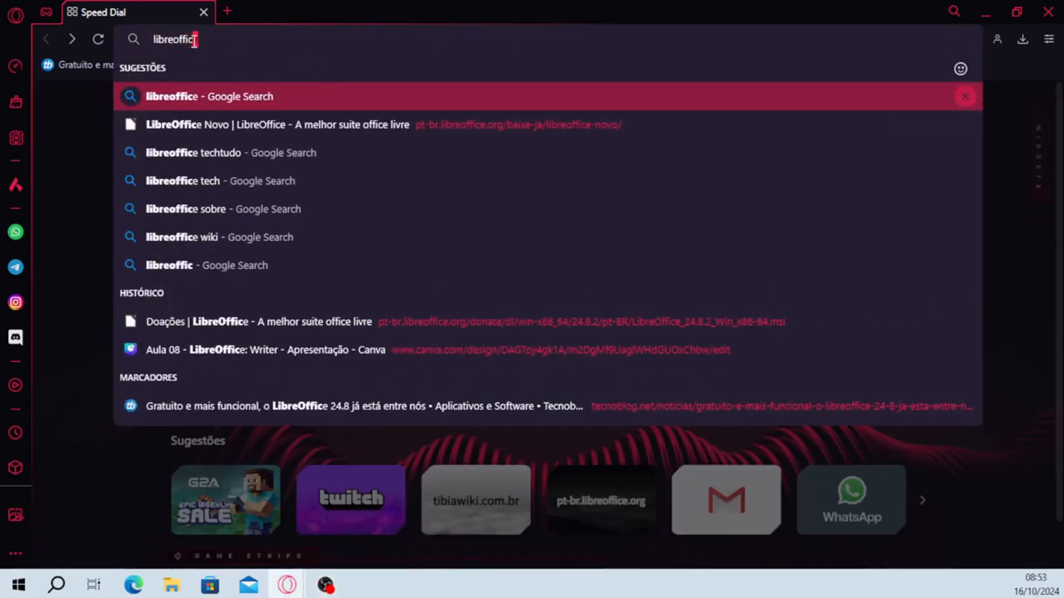
pyautogui.press('Return')
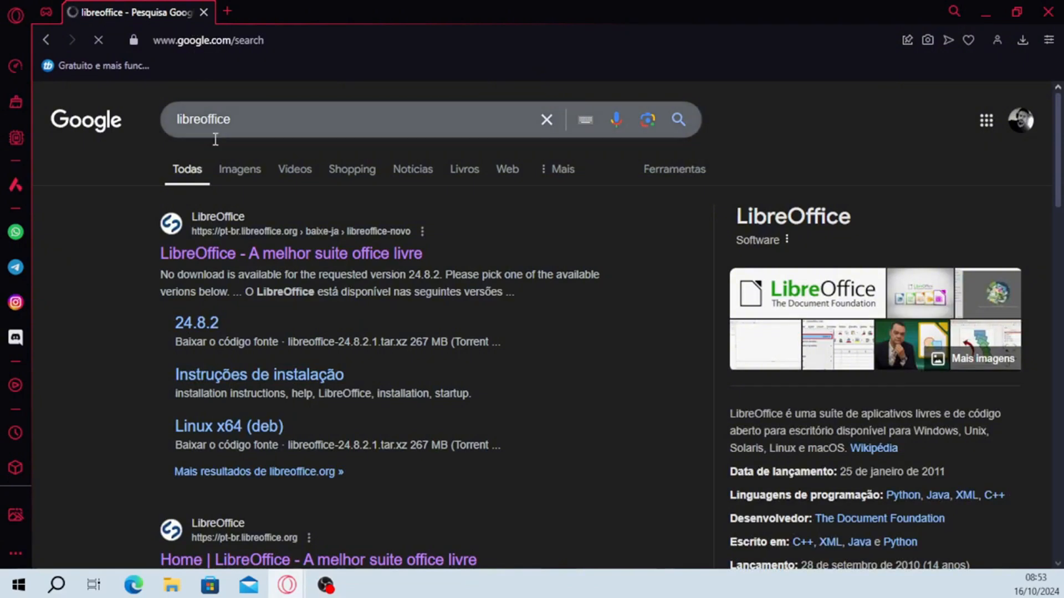
pyautogui.click(237, 254)
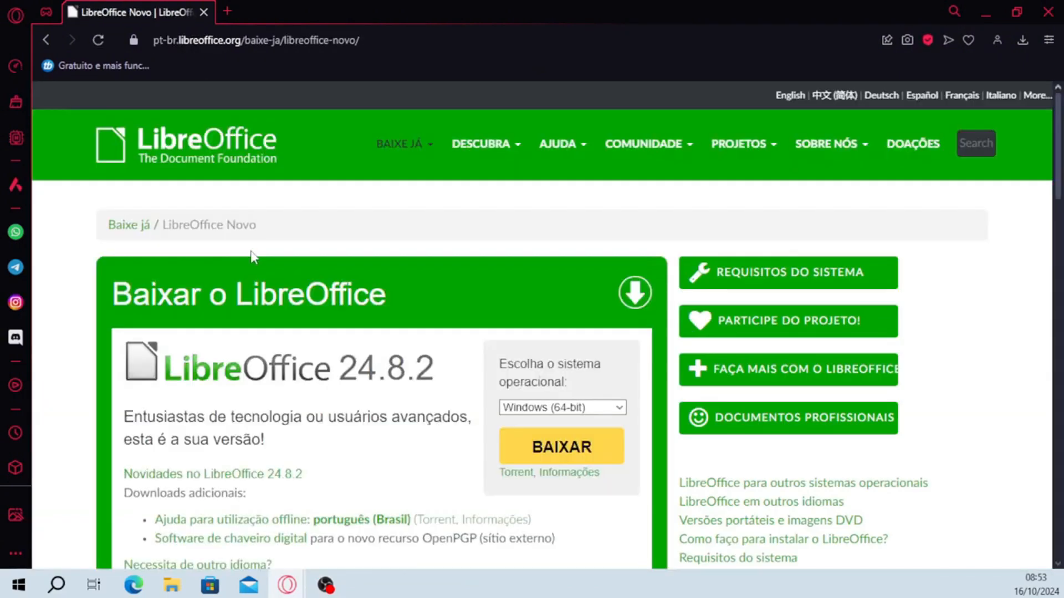
# Step: Download LibreOffice 24.8.2 for Windows (64-bit), save LibreOffice_24.8.2_Win_x86-64 in Downloads, and open the downloaded installer
pyautogui.scroll(-7, 266, 251)
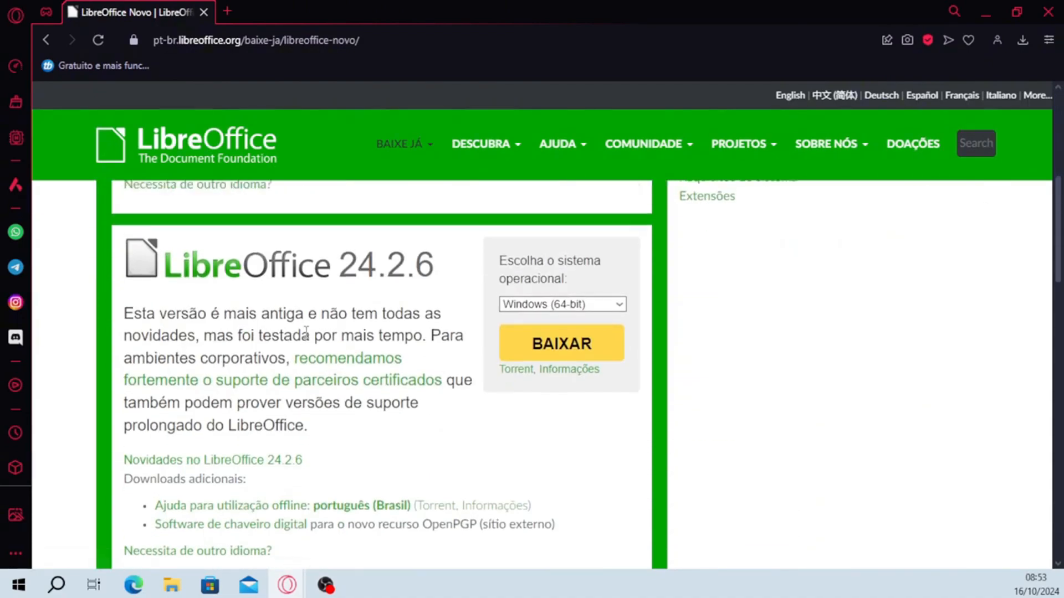
pyautogui.scroll(7, 305, 332)
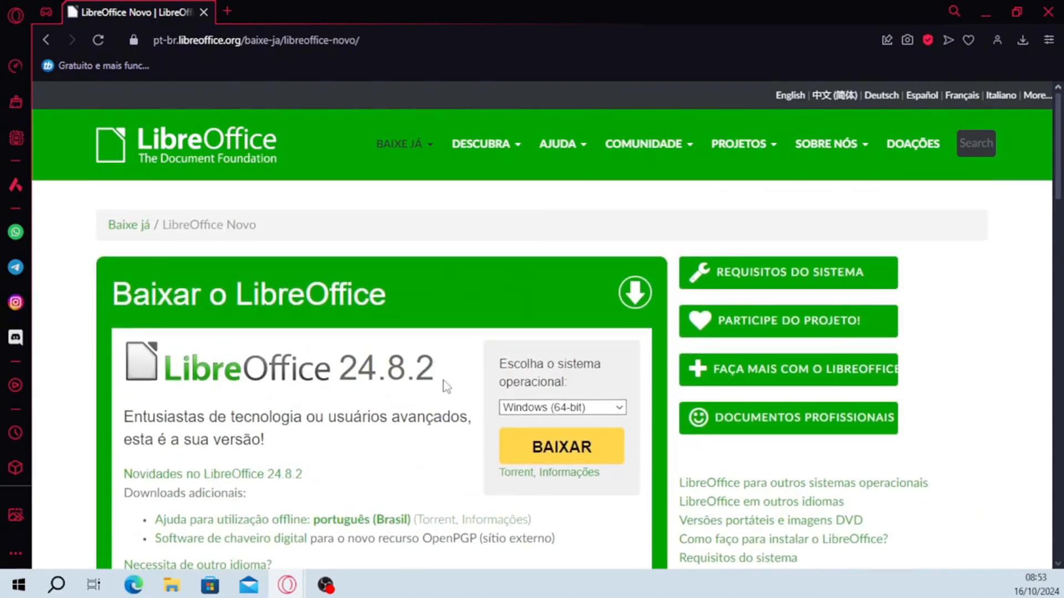
pyautogui.click(576, 410)
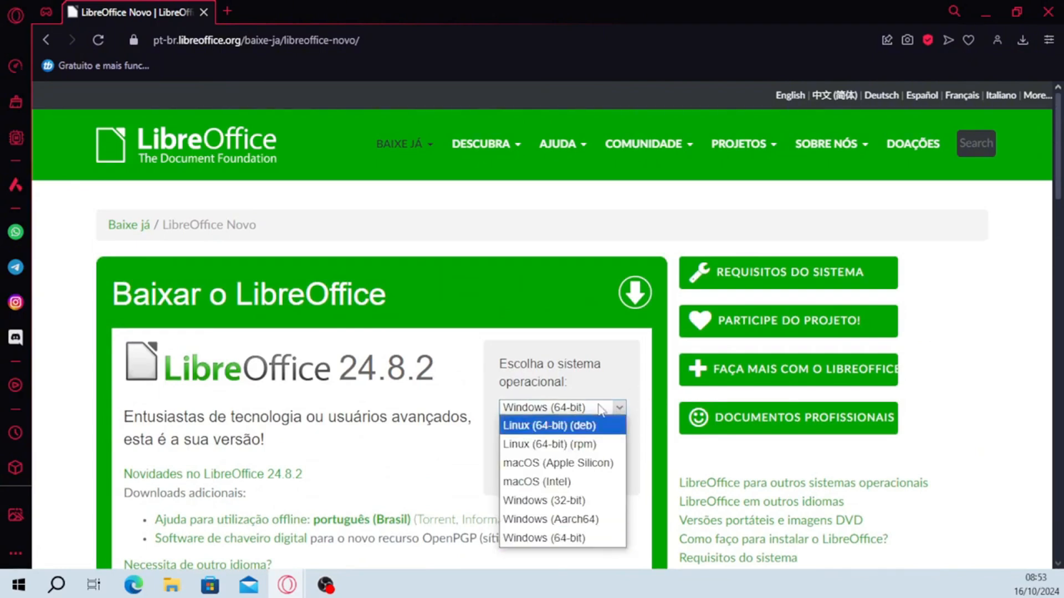
pyautogui.click(603, 409)
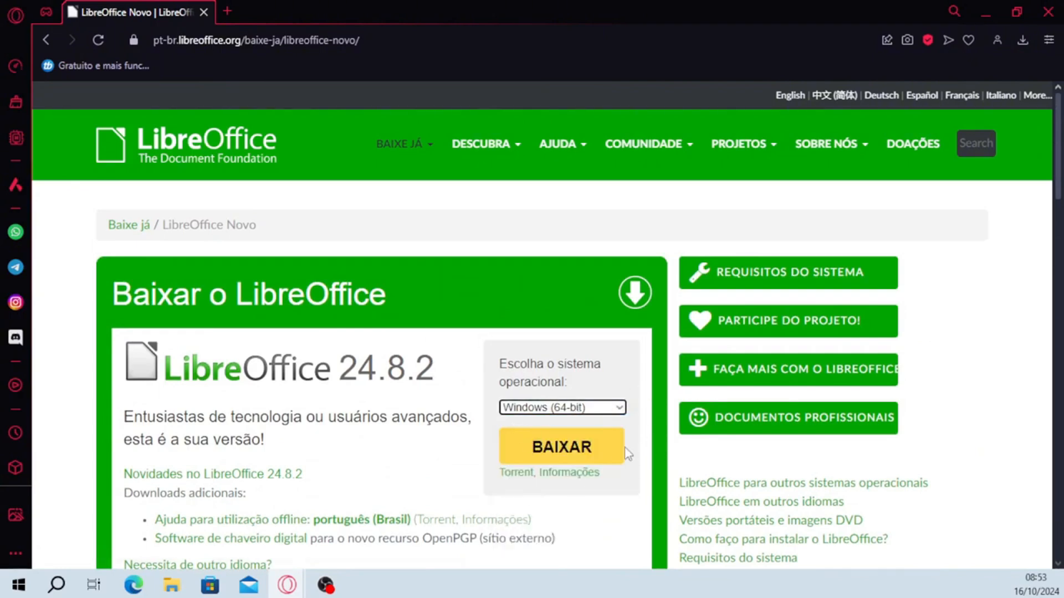
pyautogui.click(610, 453)
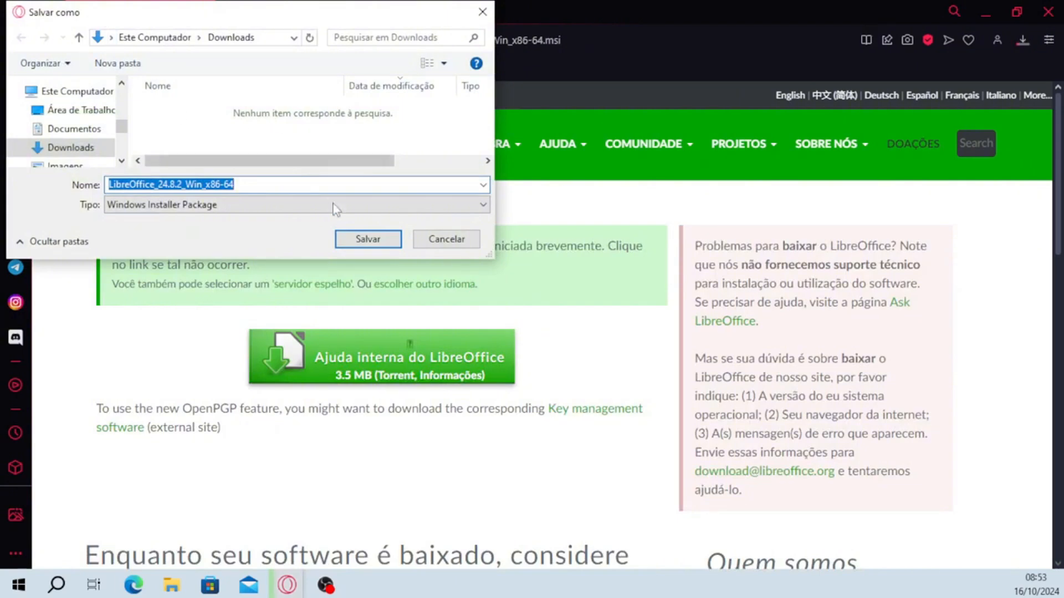
pyautogui.click(369, 242)
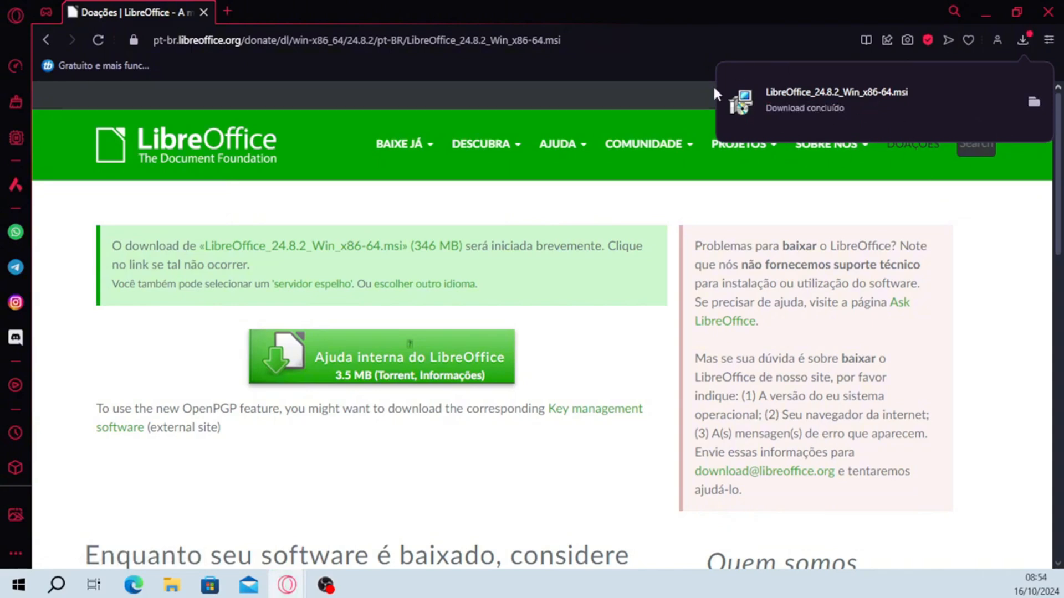
pyautogui.click(845, 108)
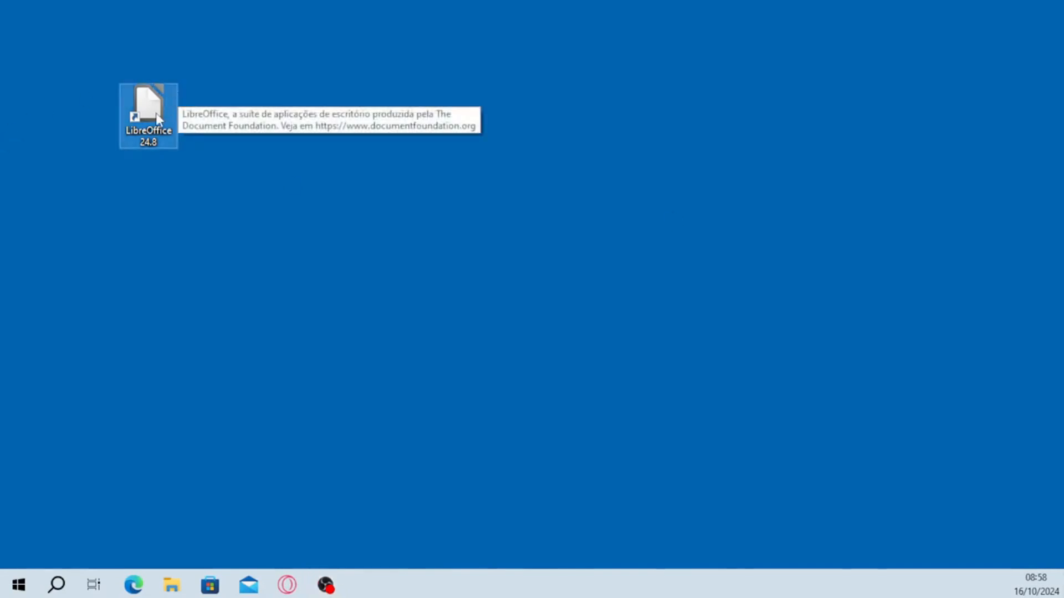
# Step: Switch to LibreOffice 24.8 from the desktop and create a new Writer document
pyautogui.doubleClick(157, 115)
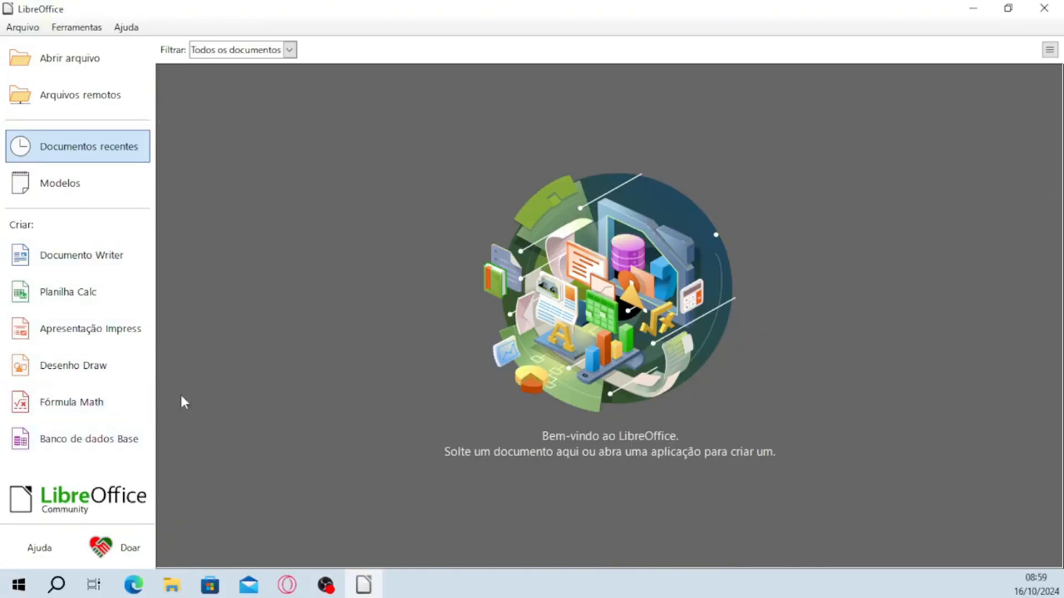
pyautogui.click(133, 256)
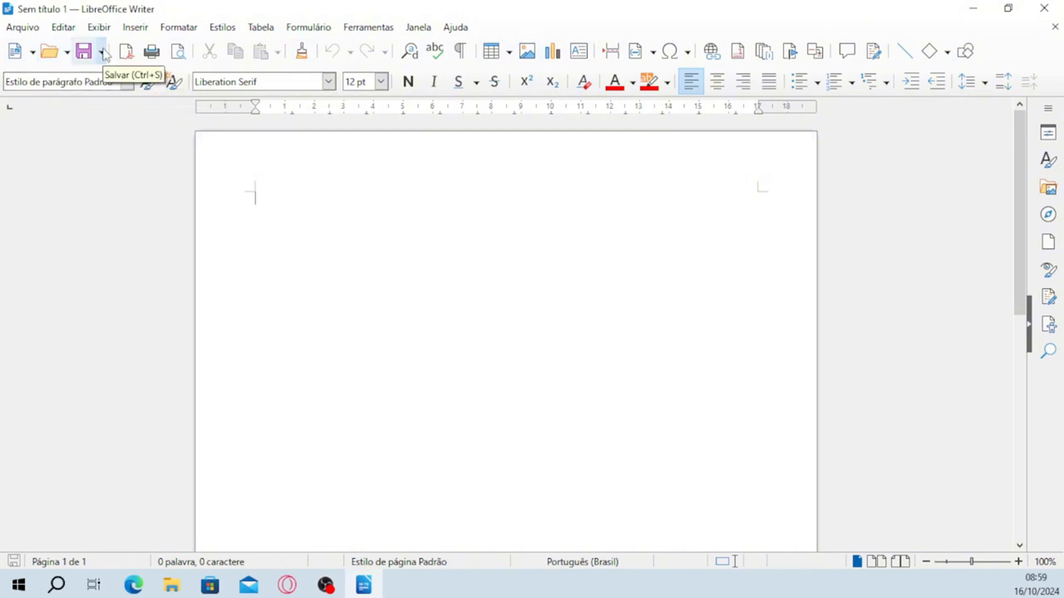
pyautogui.click(21, 28)
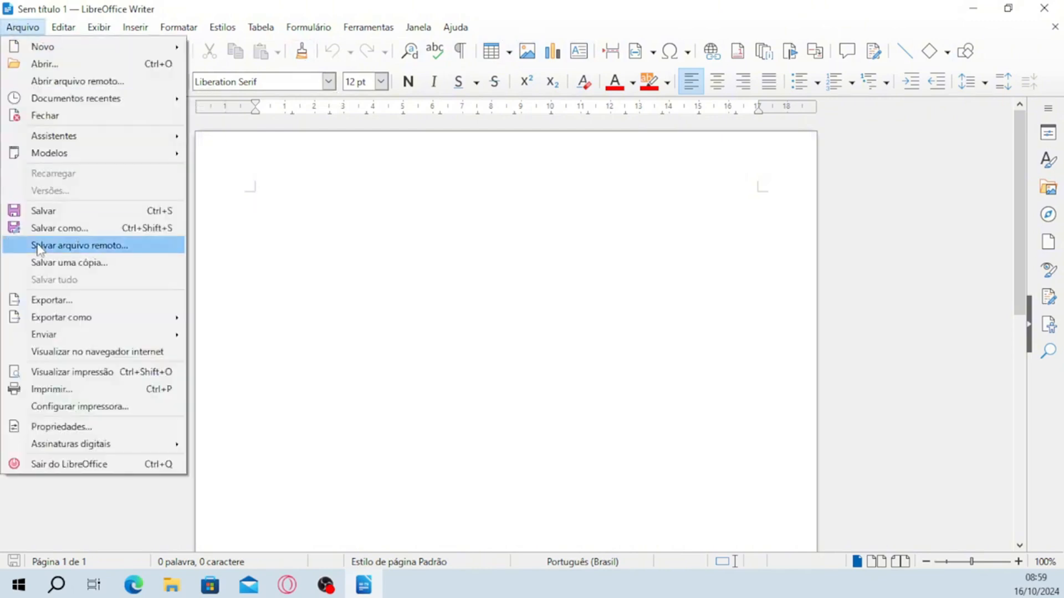
pyautogui.click(437, 191)
pyautogui.click(1043, 7)
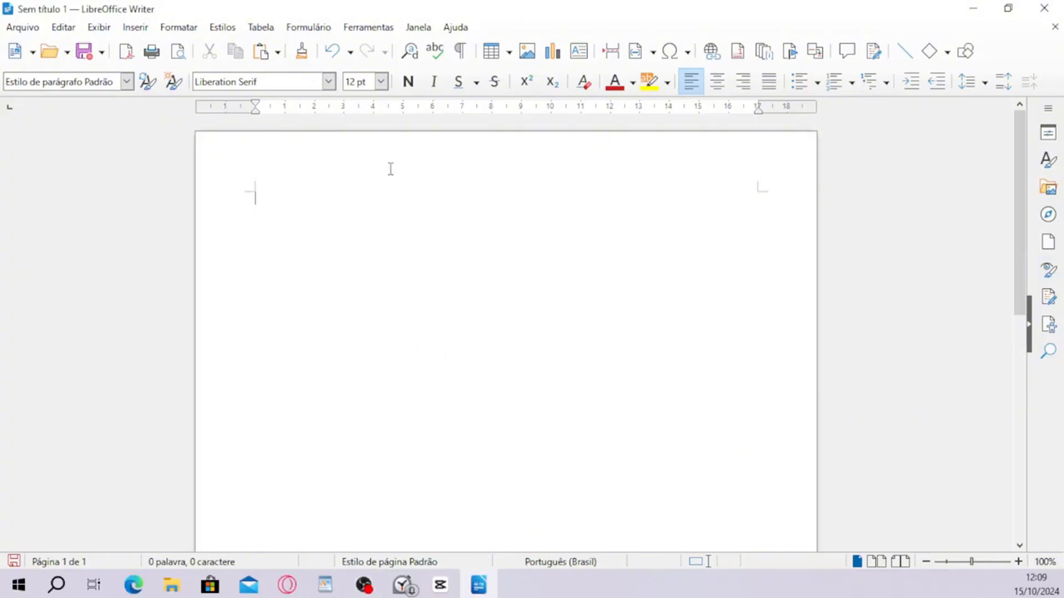
# Step: Enter the title "LibreOffice" on the first line of the blank Writer document
pyautogui.moveTo(392, 166)
pyautogui.scroll(-10, 392, 166)
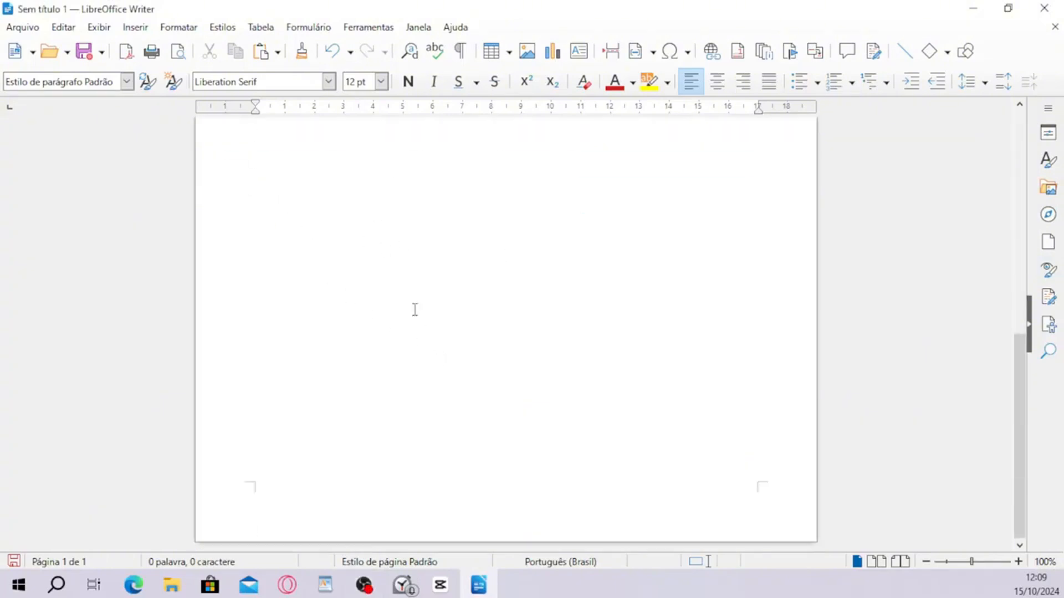
pyautogui.scroll(10, 438, 277)
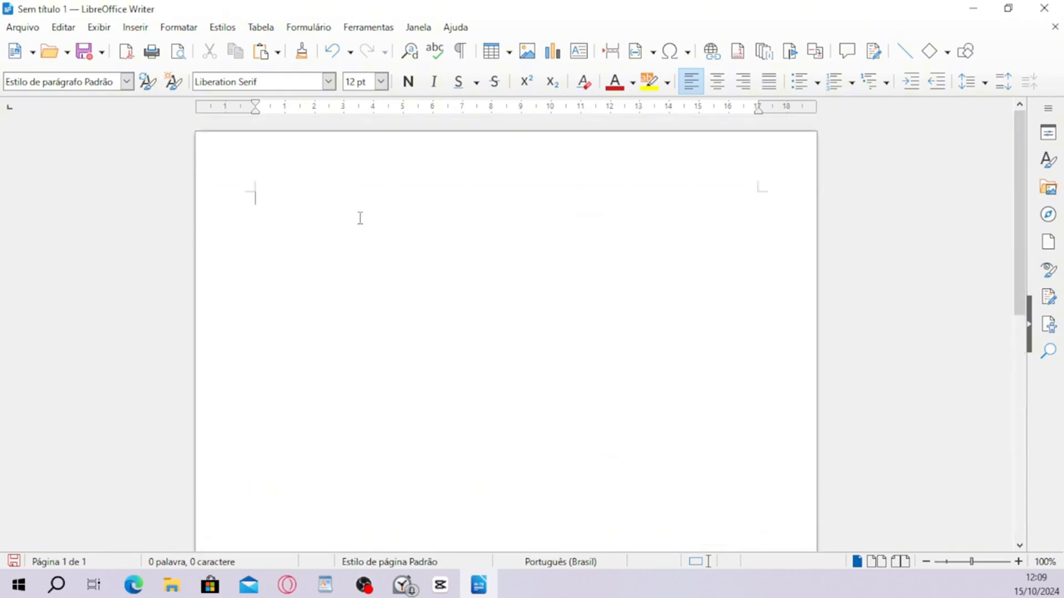
pyautogui.write('breOffice')
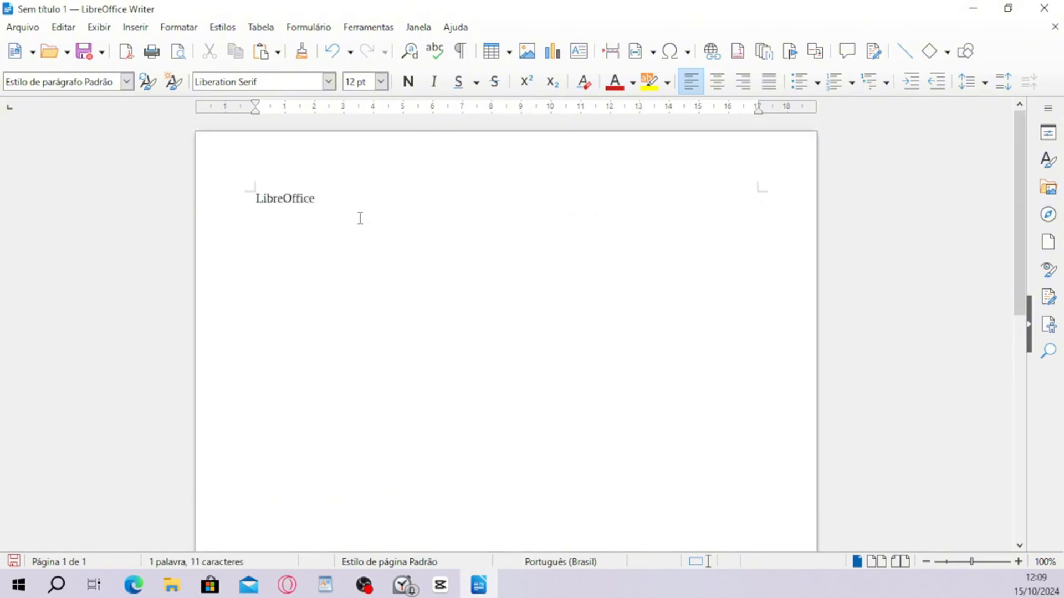
# Step: Copy the opening paragraph of the Tecnoblog LibreOffice 24.8 article in the browser and paste it below the title in Writer
pyautogui.moveTo(288, 593)
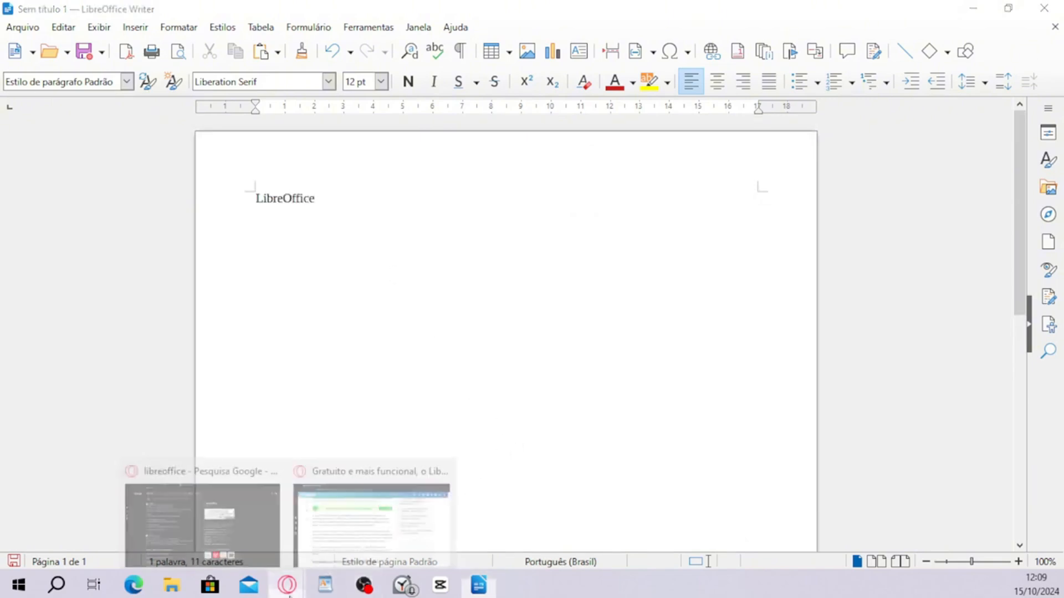
pyautogui.click(365, 520)
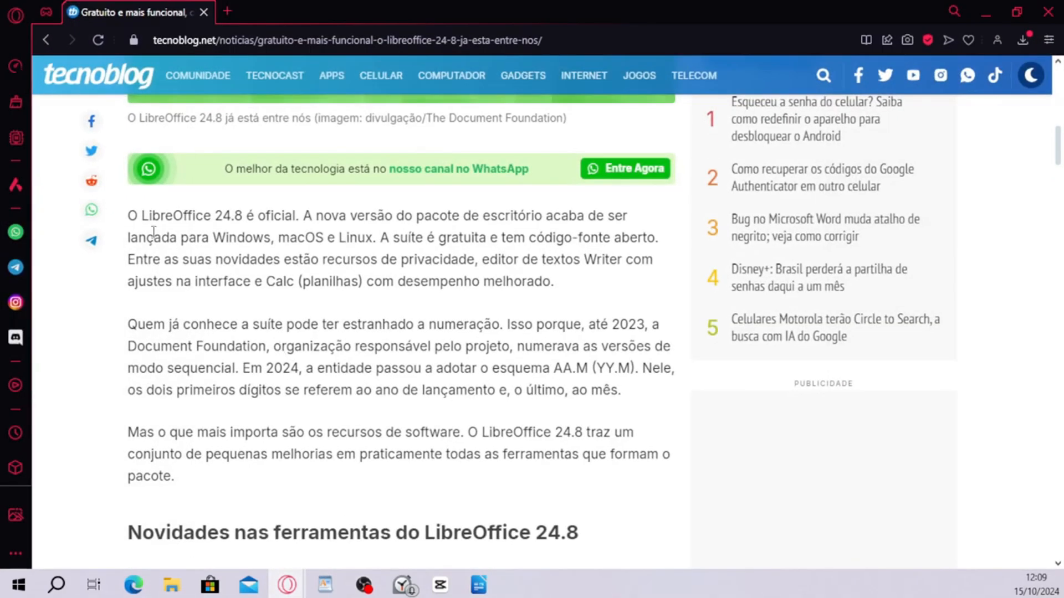
pyautogui.moveTo(131, 216); pyautogui.dragTo(561, 287)
pyautogui.hotkey('ctrl', 'c')
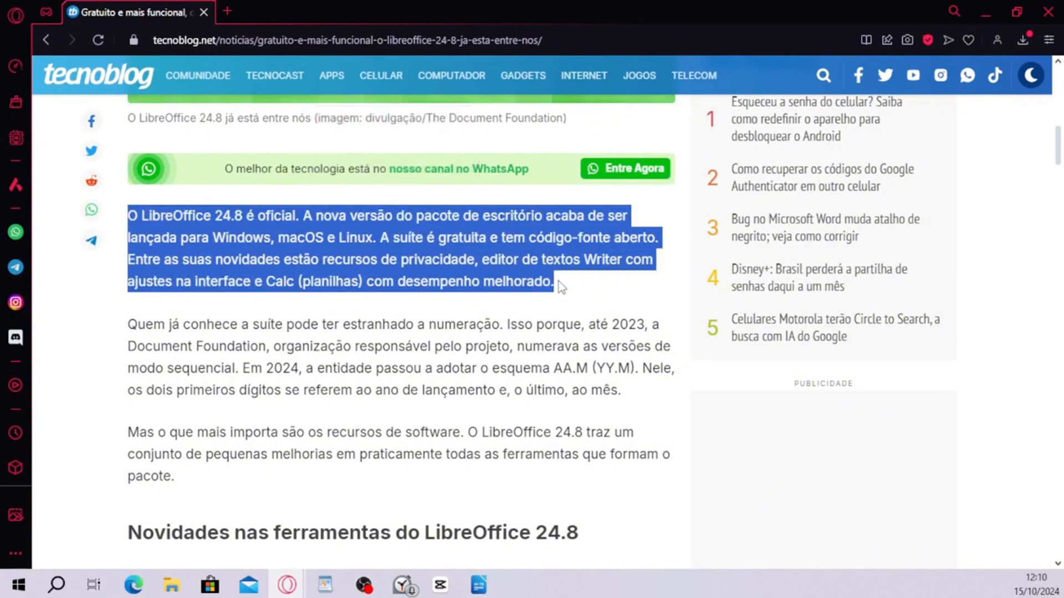
pyautogui.click(479, 585)
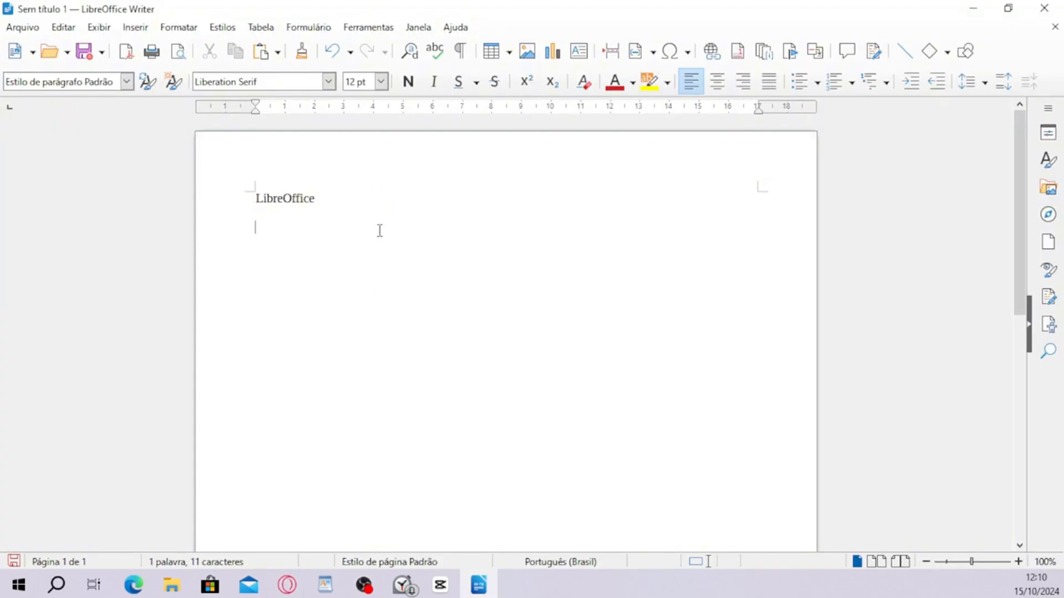
pyautogui.hotkey('ctrl', 'v')
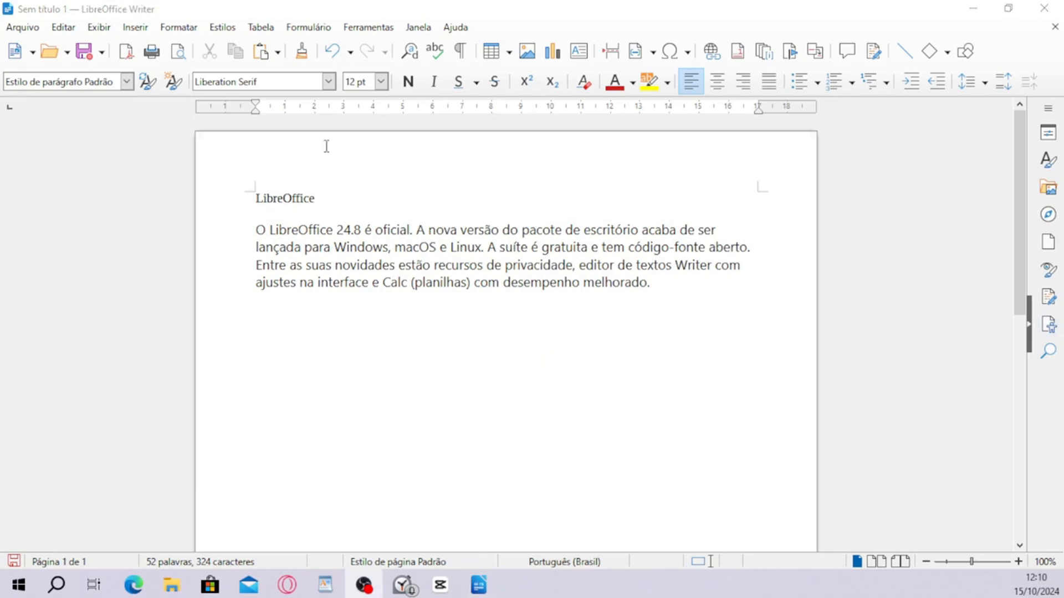
# Step: Format the title and the pasted paragraph in Arial at 15 pt
pyautogui.click(286, 197)
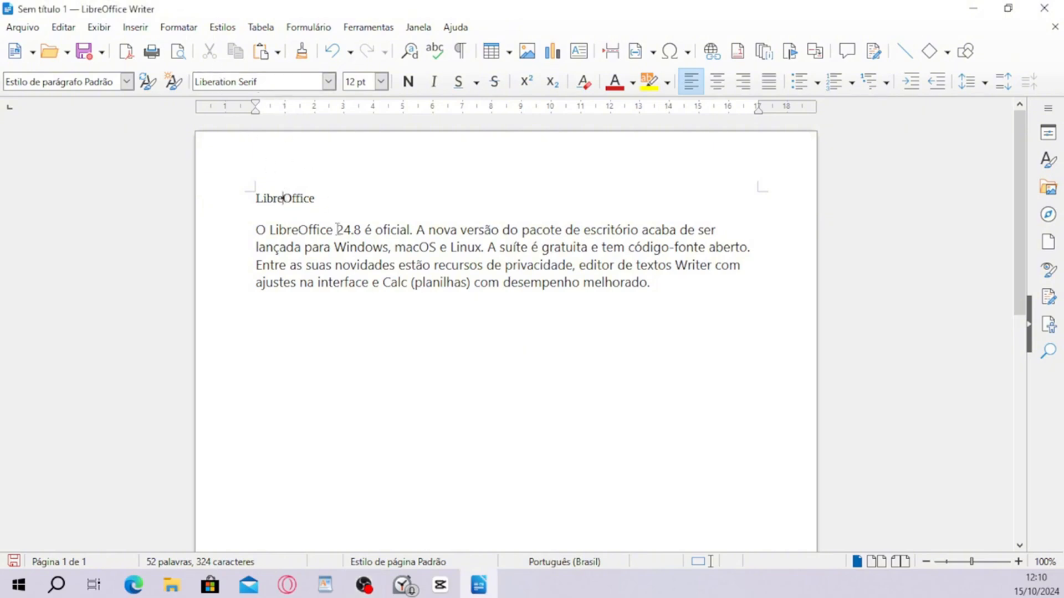
pyautogui.click(350, 248)
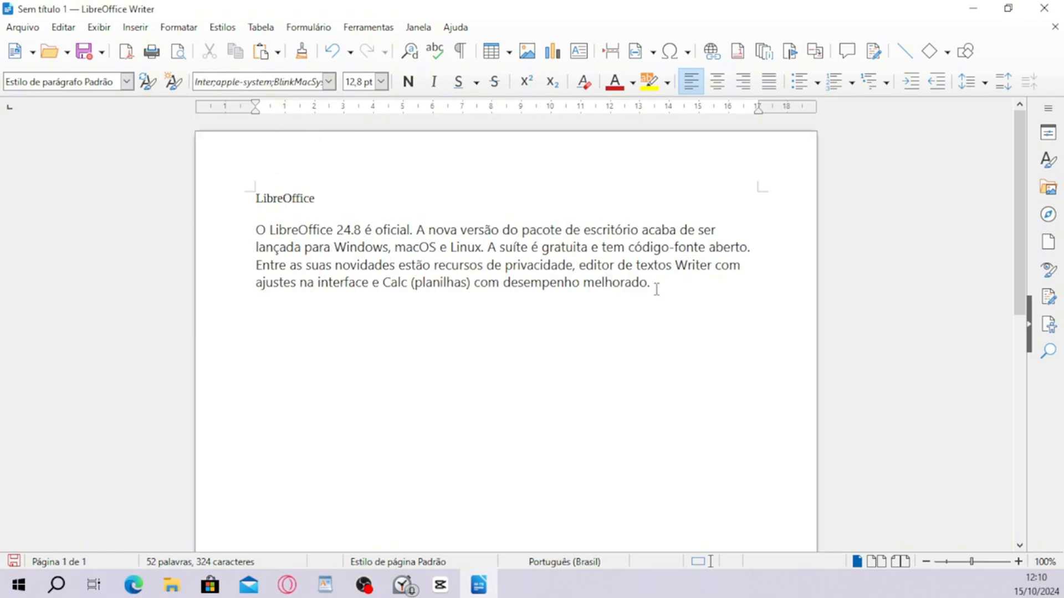
pyautogui.moveTo(666, 291); pyautogui.dragTo(253, 188)
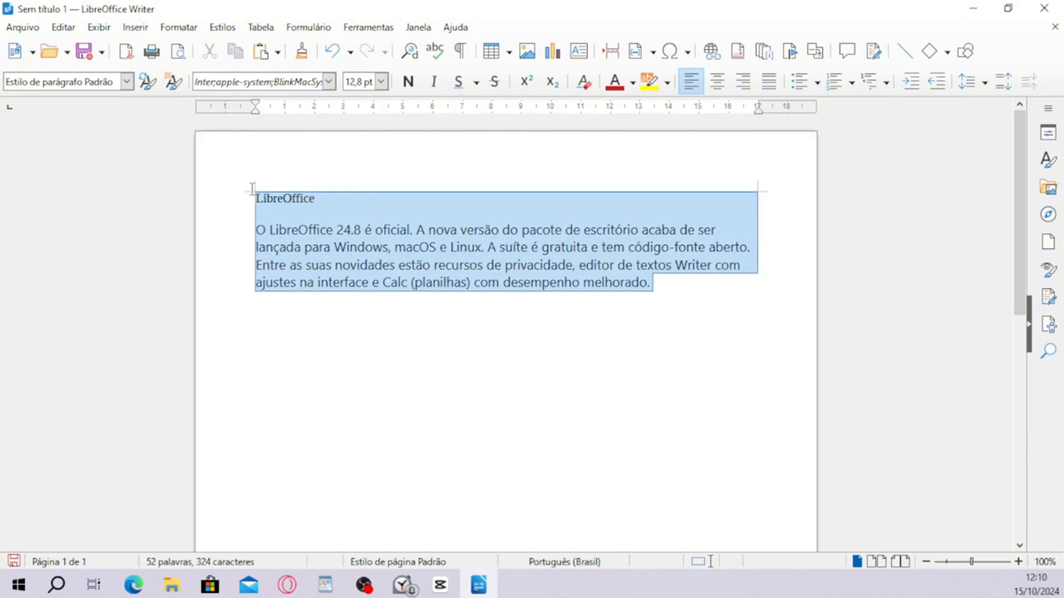
pyautogui.click(329, 81)
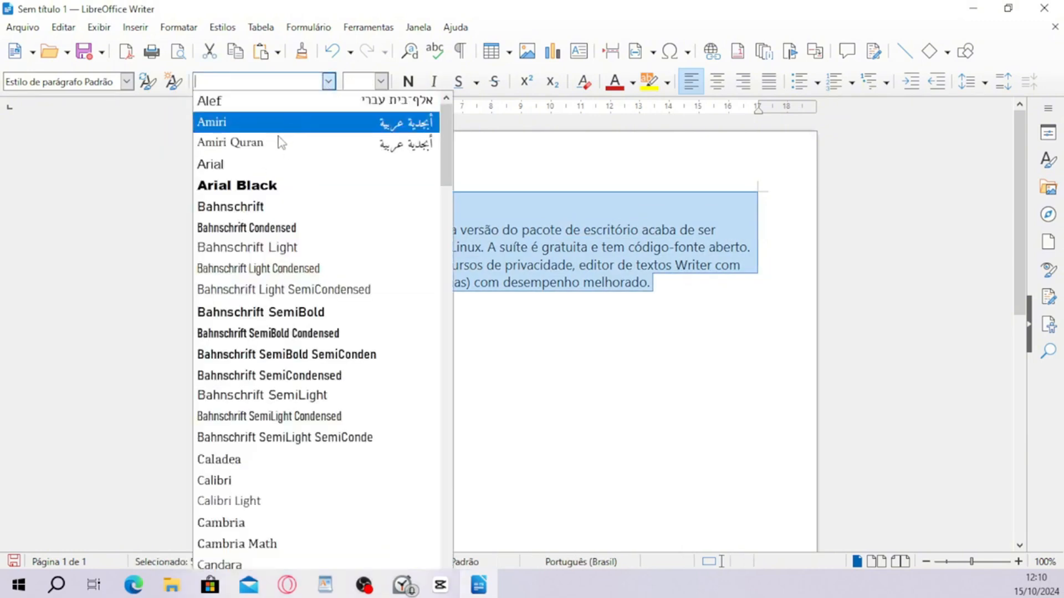
pyautogui.click(259, 163)
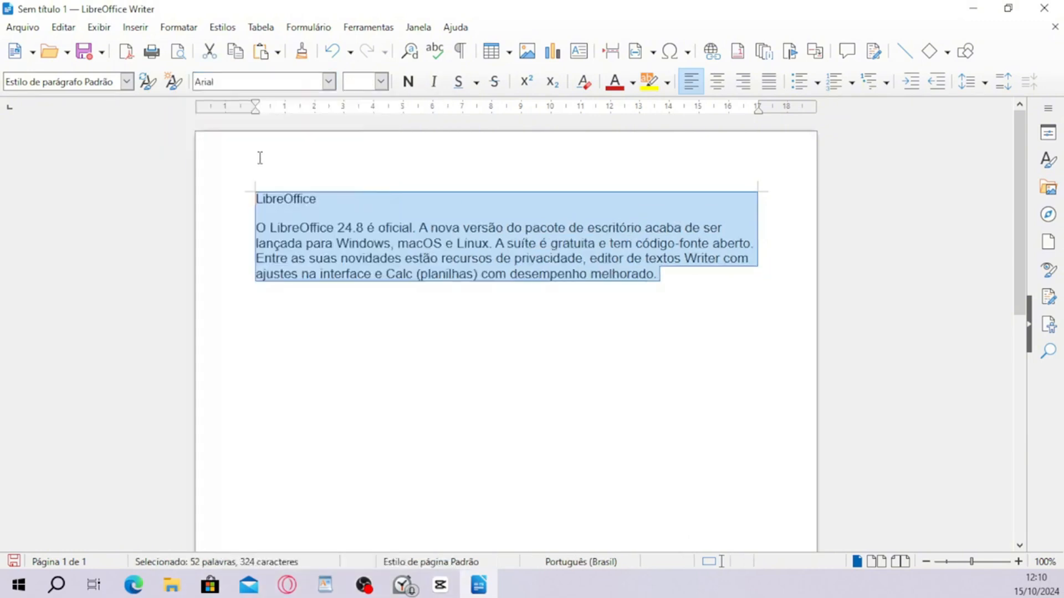
pyautogui.click(381, 82)
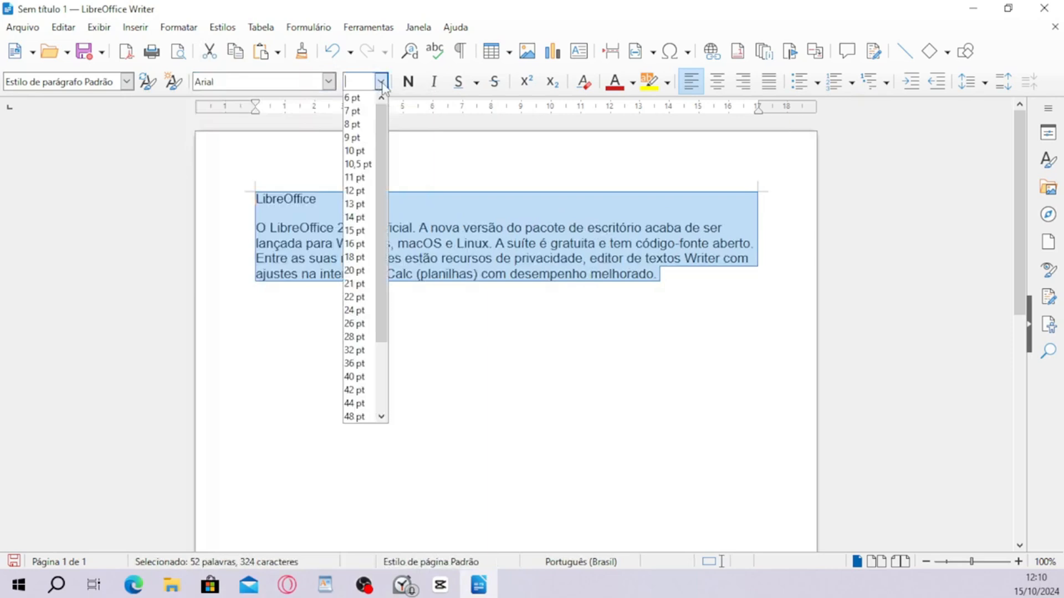
pyautogui.click(355, 232)
pyautogui.click(496, 304)
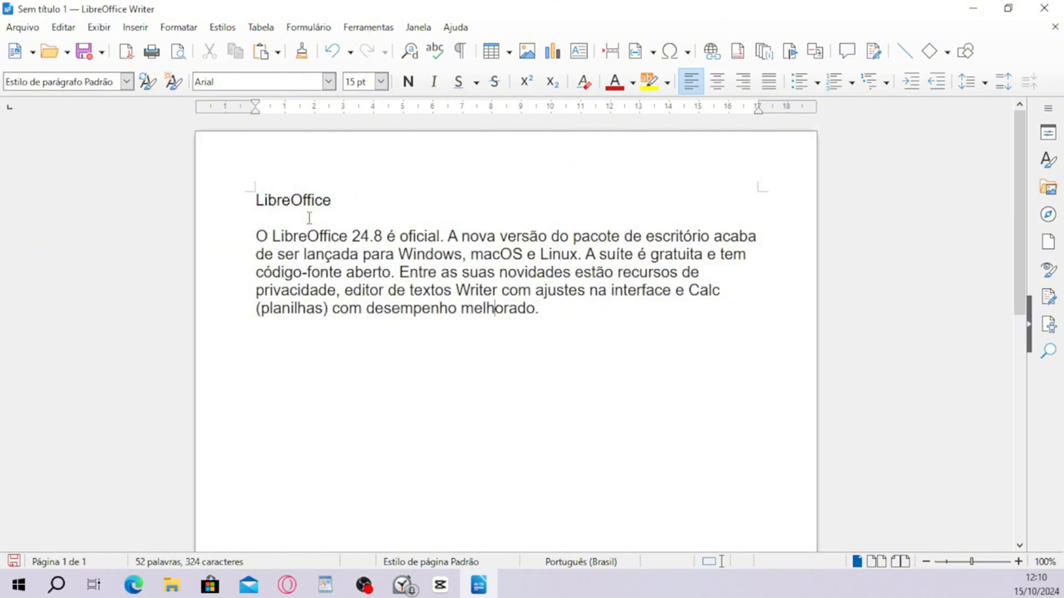
# Step: Center the "LibreOffice" title horizontally on the page
pyautogui.moveTo(255, 199); pyautogui.dragTo(332, 202)
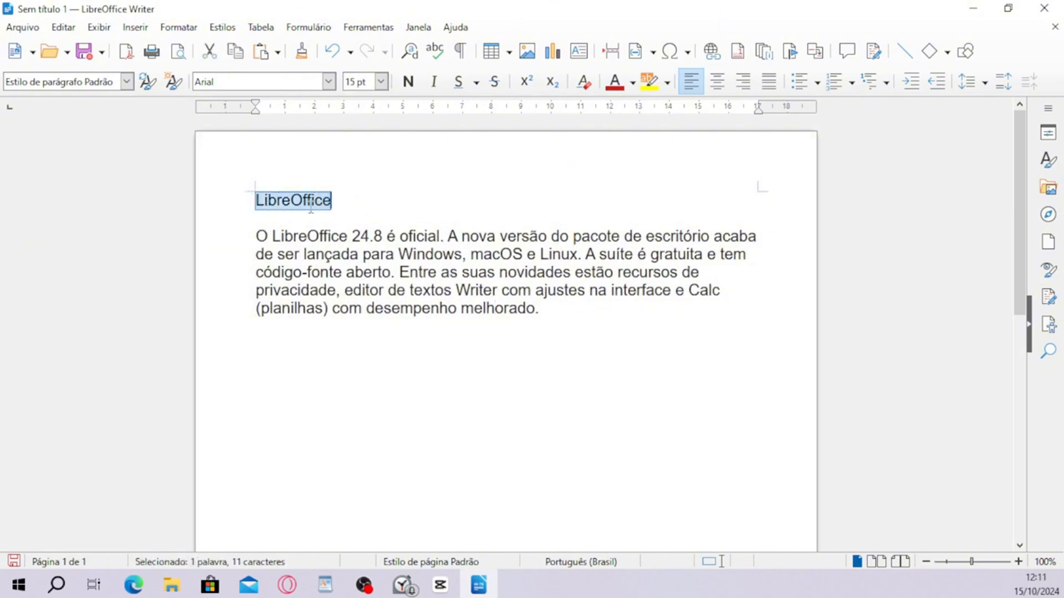
pyautogui.click(256, 201)
pyautogui.moveTo(255, 200); pyautogui.dragTo(336, 204)
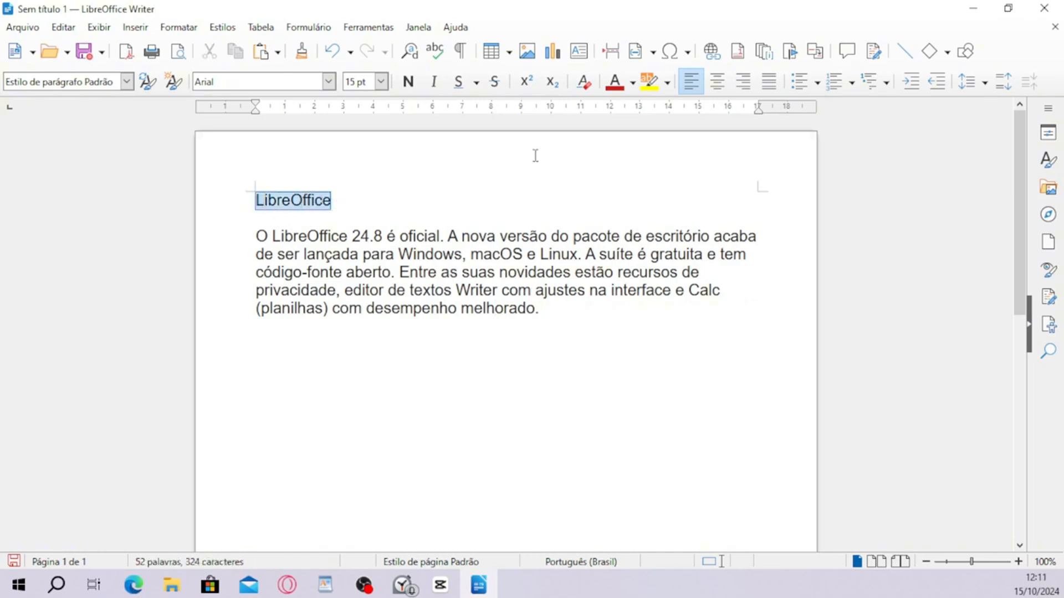
pyautogui.click(716, 85)
pyautogui.click(530, 277)
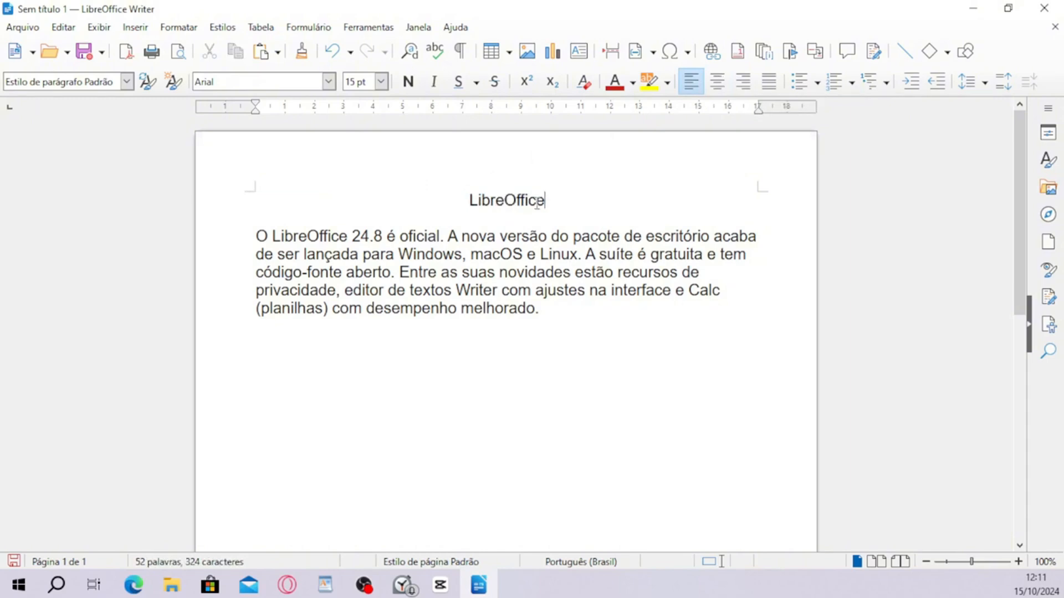
# Step: Make the "LibreOffice" title bold
pyautogui.moveTo(537, 204); pyautogui.dragTo(464, 199)
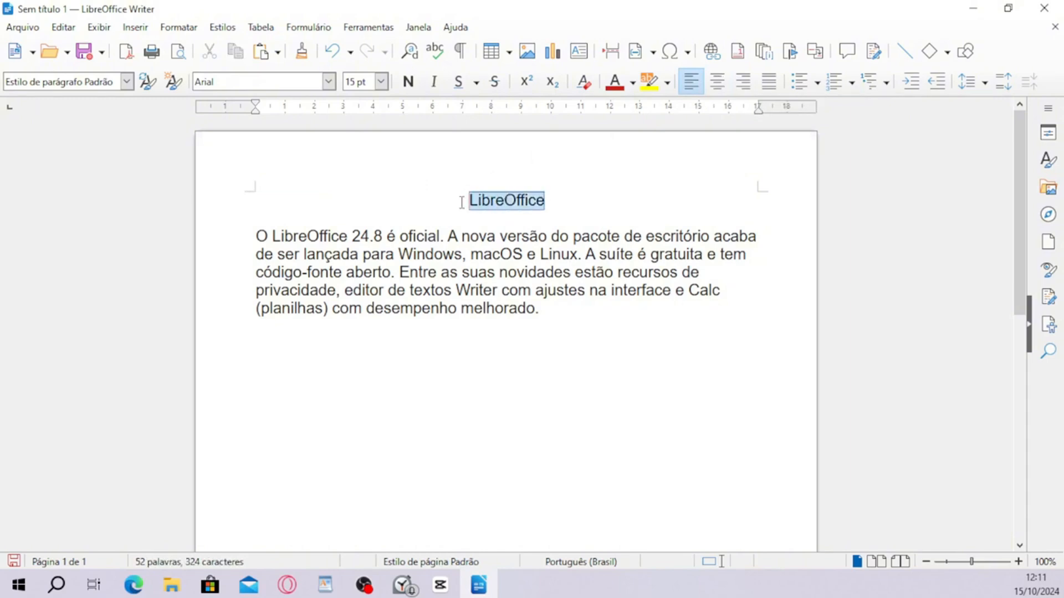
pyautogui.click(409, 82)
pyautogui.click(397, 203)
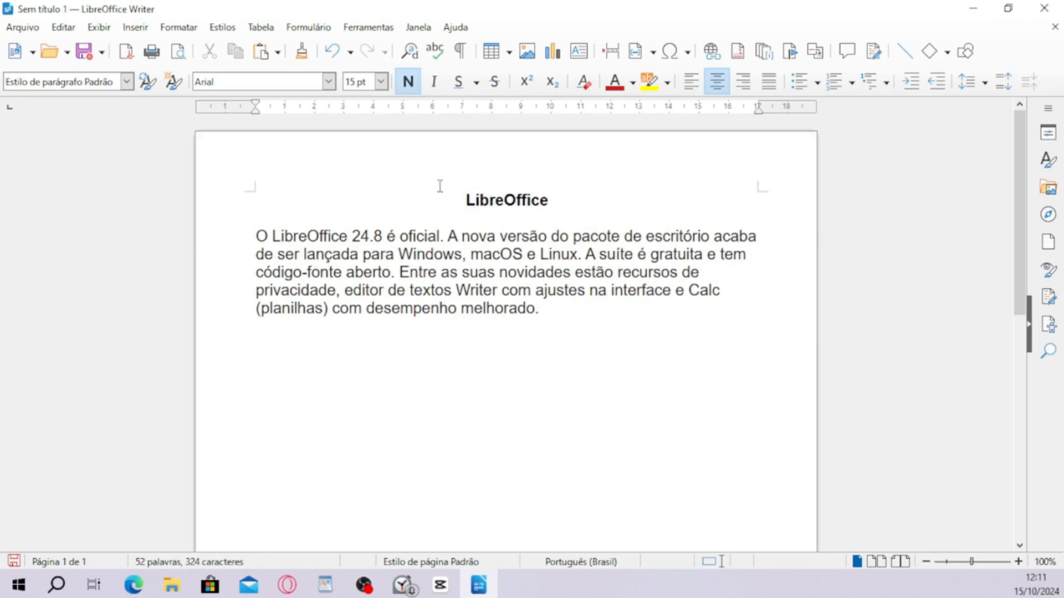
pyautogui.moveTo(466, 199); pyautogui.dragTo(556, 202)
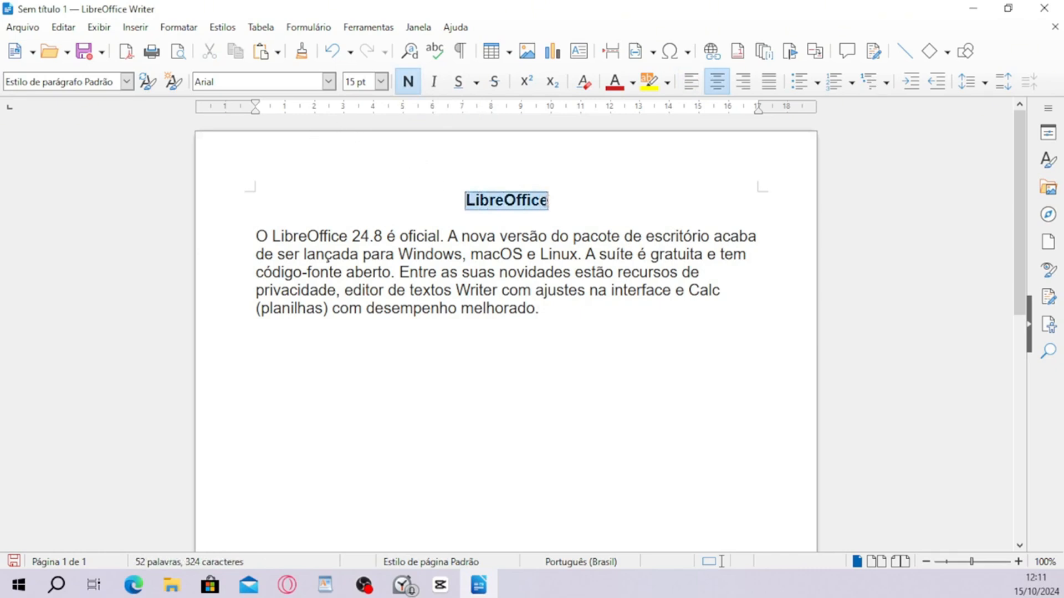
pyautogui.click(180, 27)
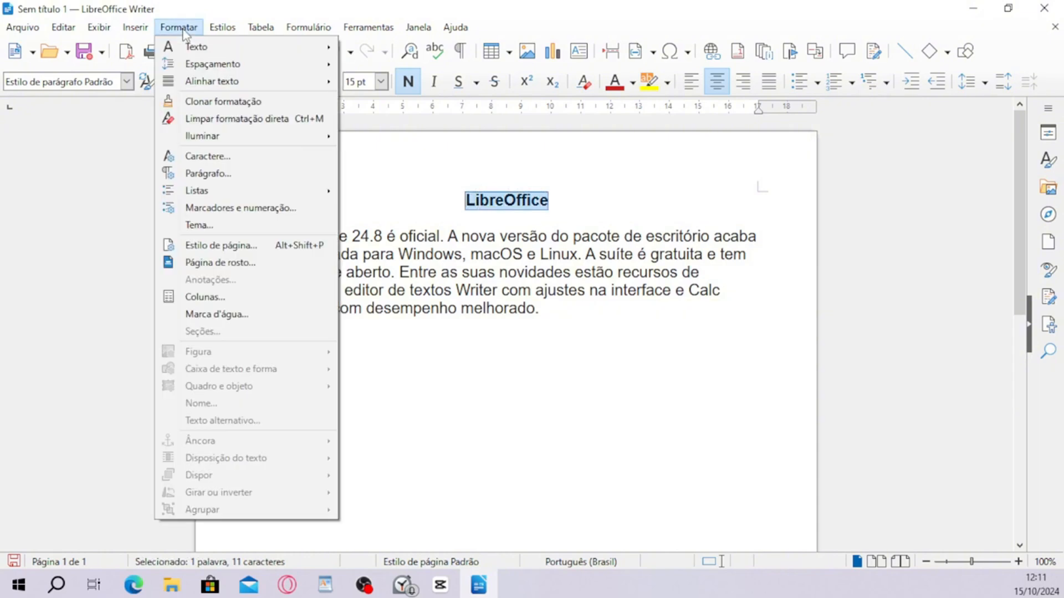
pyautogui.moveTo(195, 47)
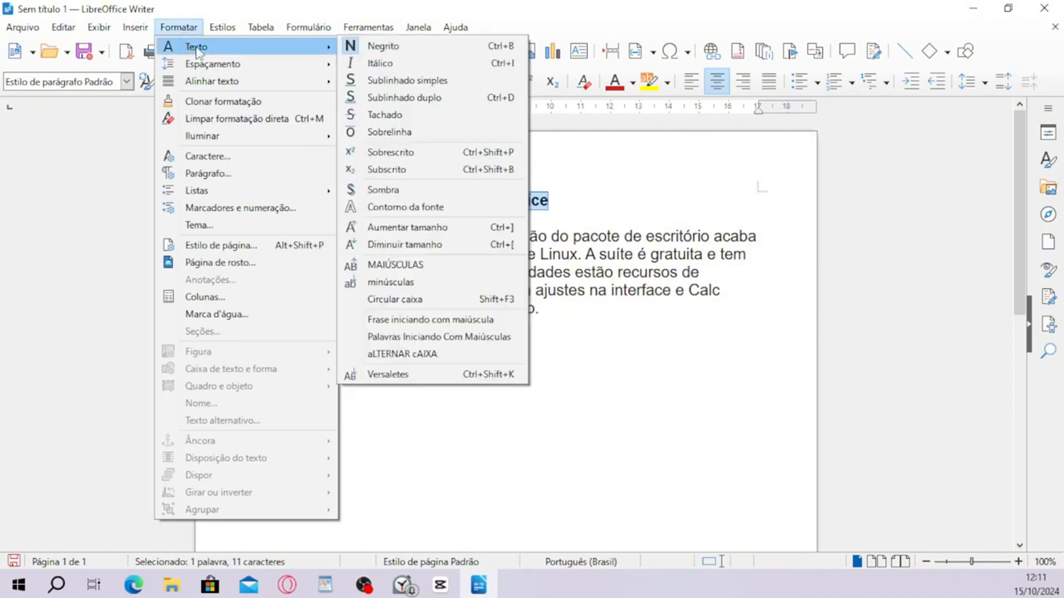
pyautogui.click(601, 197)
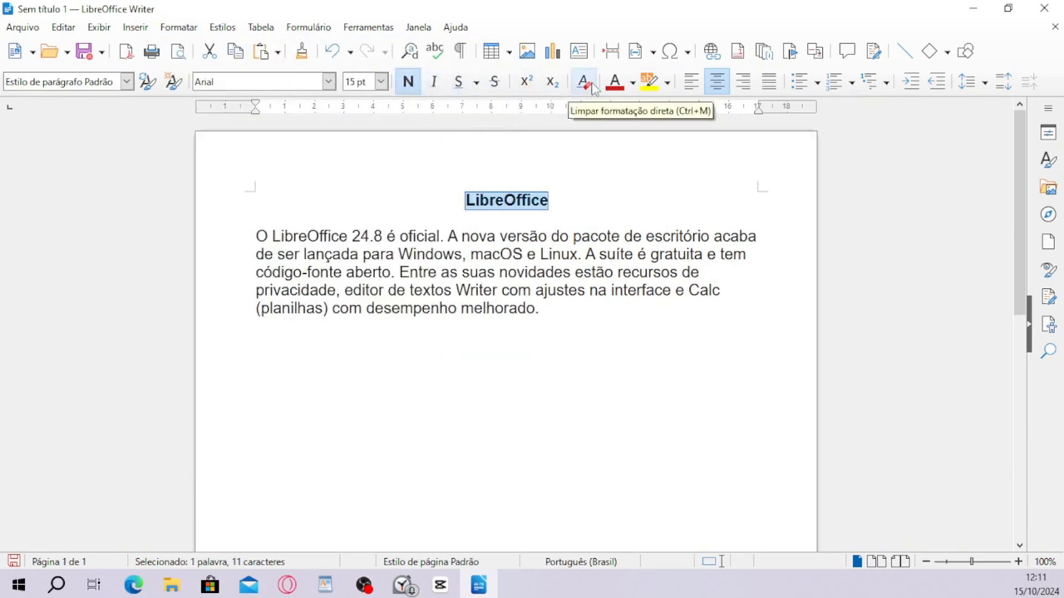
pyautogui.click(447, 203)
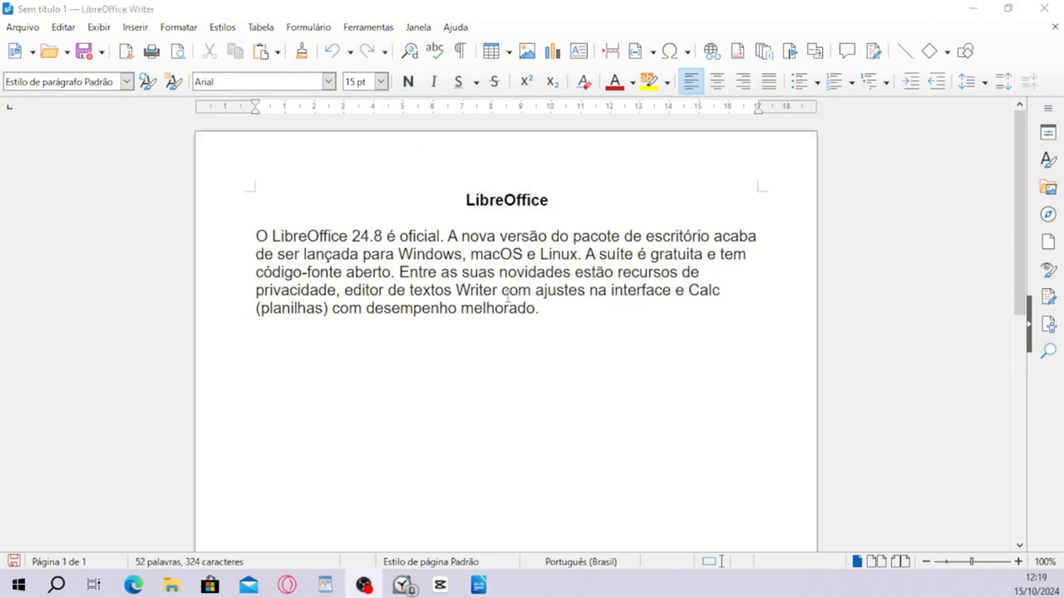
# Step: Add another blank line between the "LibreOffice" title and the body paragraph, and justify the paragraph
pyautogui.click(261, 216)
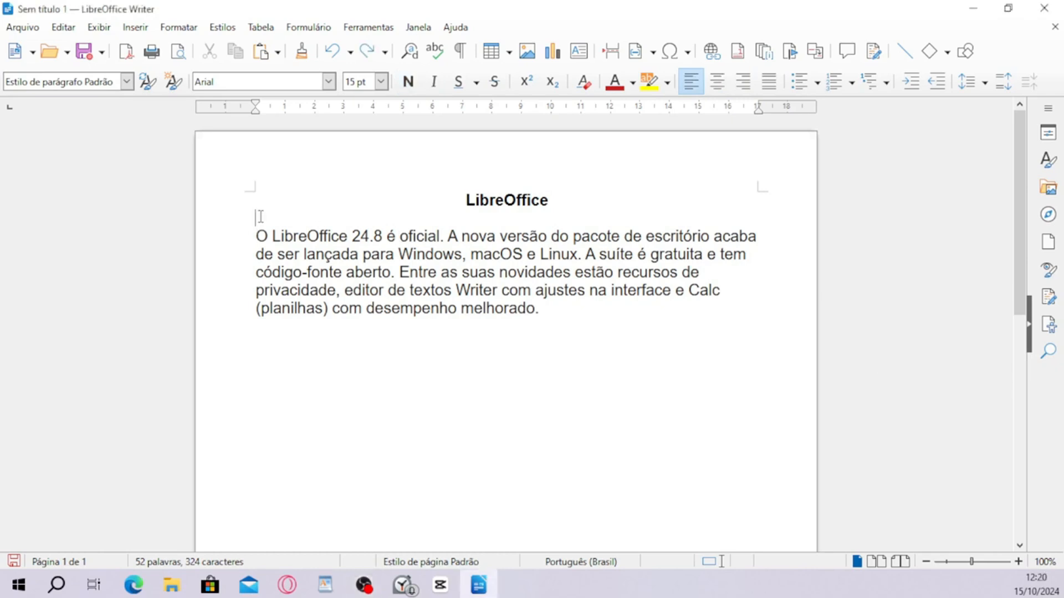
pyautogui.press('Return')
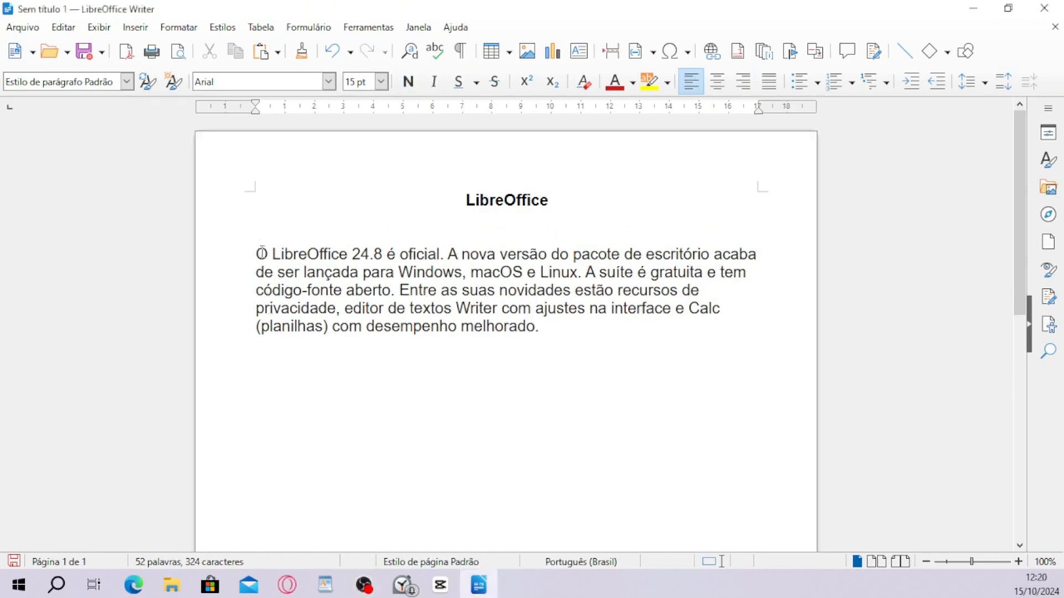
pyautogui.moveTo(259, 254); pyautogui.dragTo(542, 327)
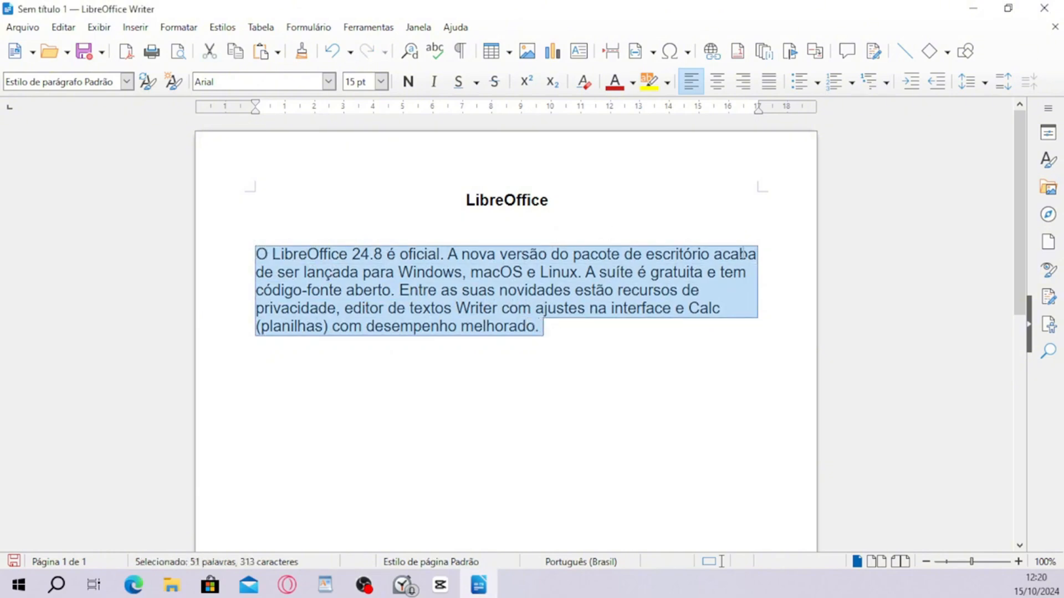
pyautogui.click(772, 84)
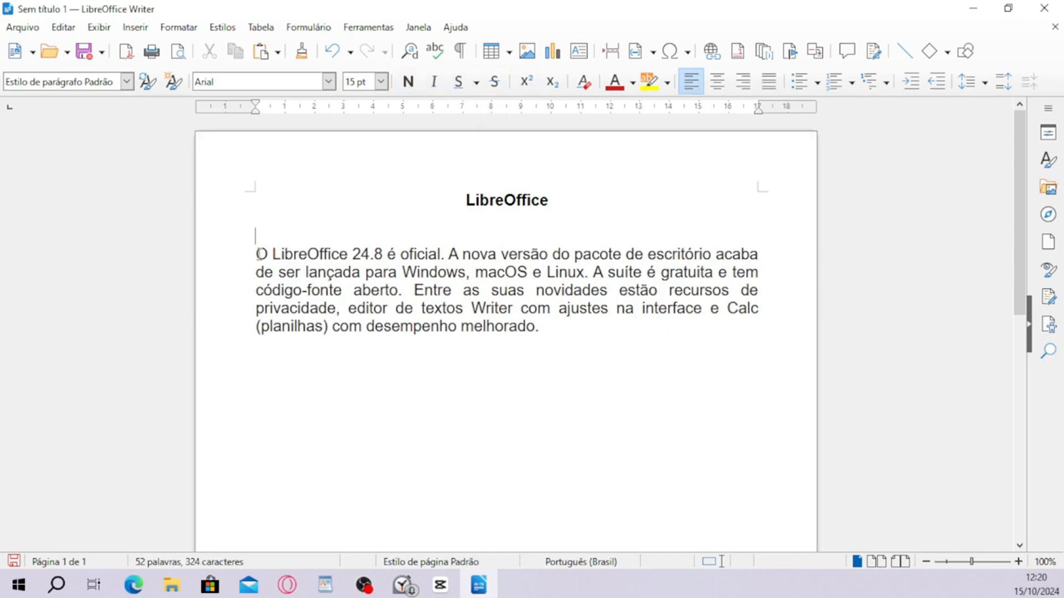
# Step: Try italic formatting on the whole body paragraph and undo it
pyautogui.moveTo(256, 254); pyautogui.dragTo(542, 326)
pyautogui.hotkey('ctrl', 'j')
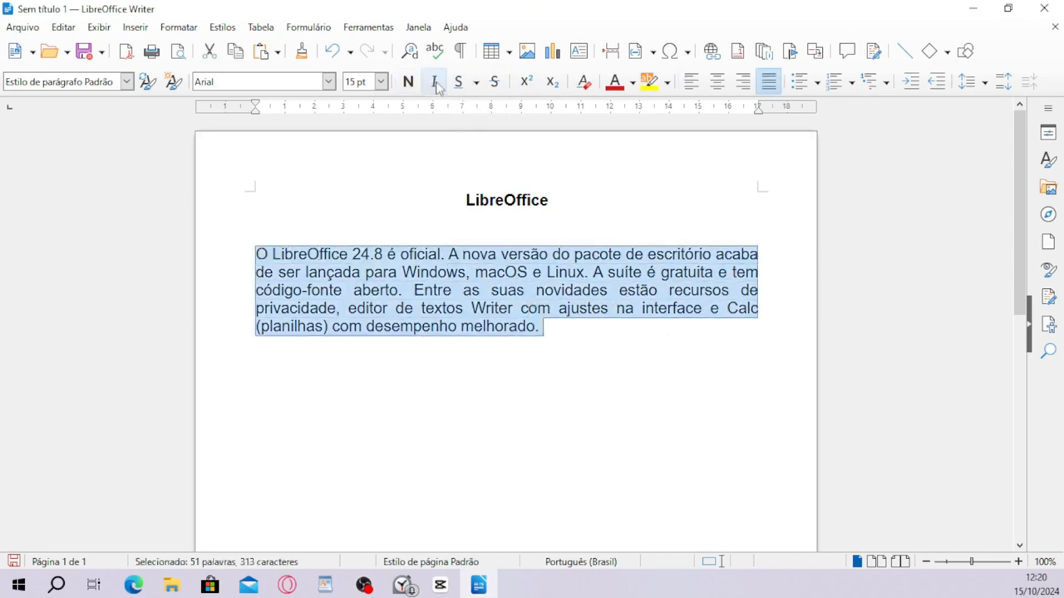
pyautogui.click(435, 83)
pyautogui.click(518, 352)
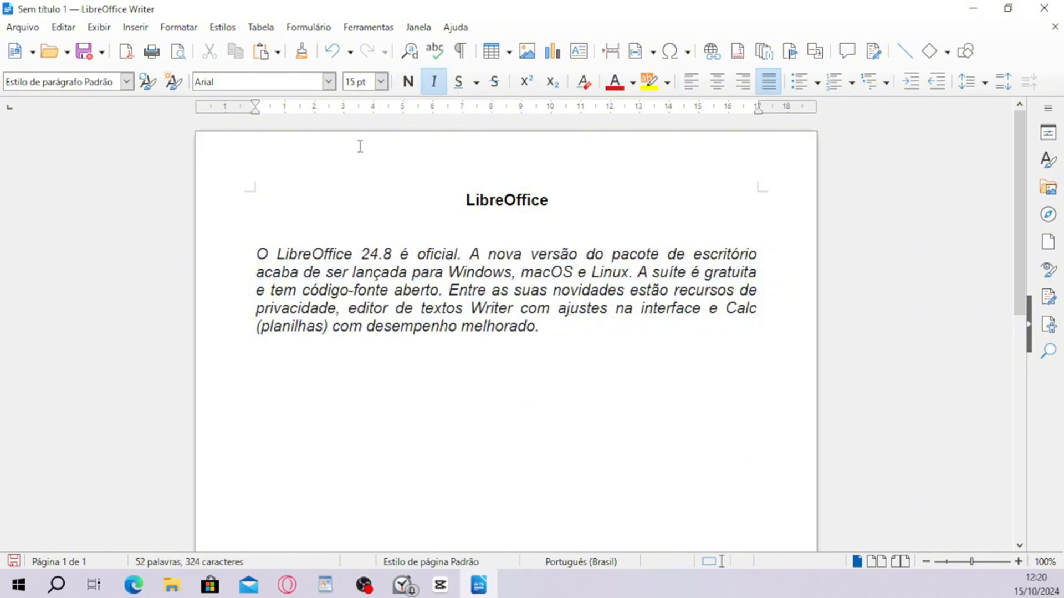
pyautogui.click(342, 56)
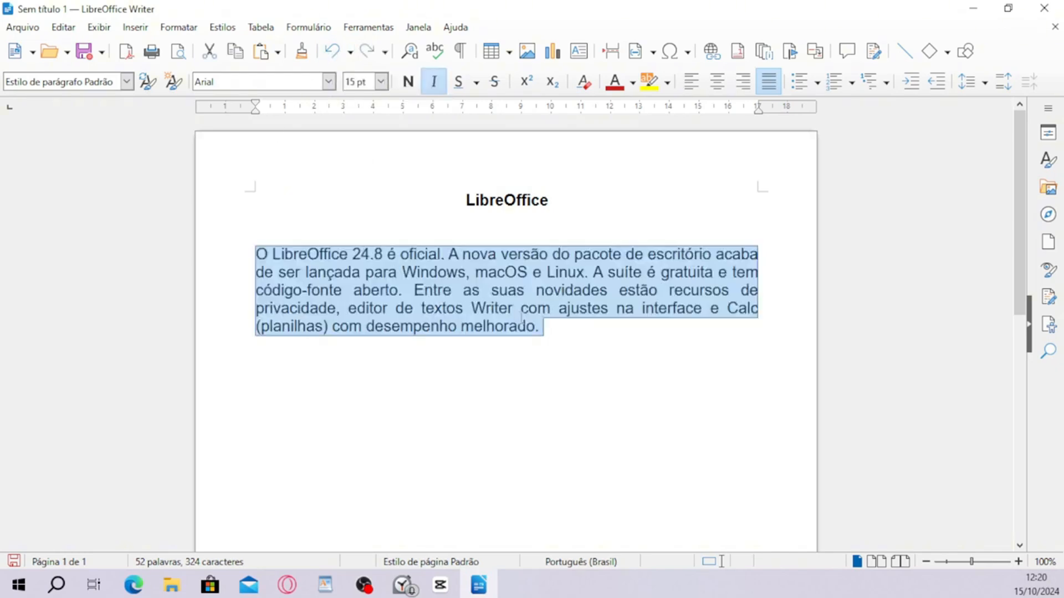
pyautogui.click(526, 326)
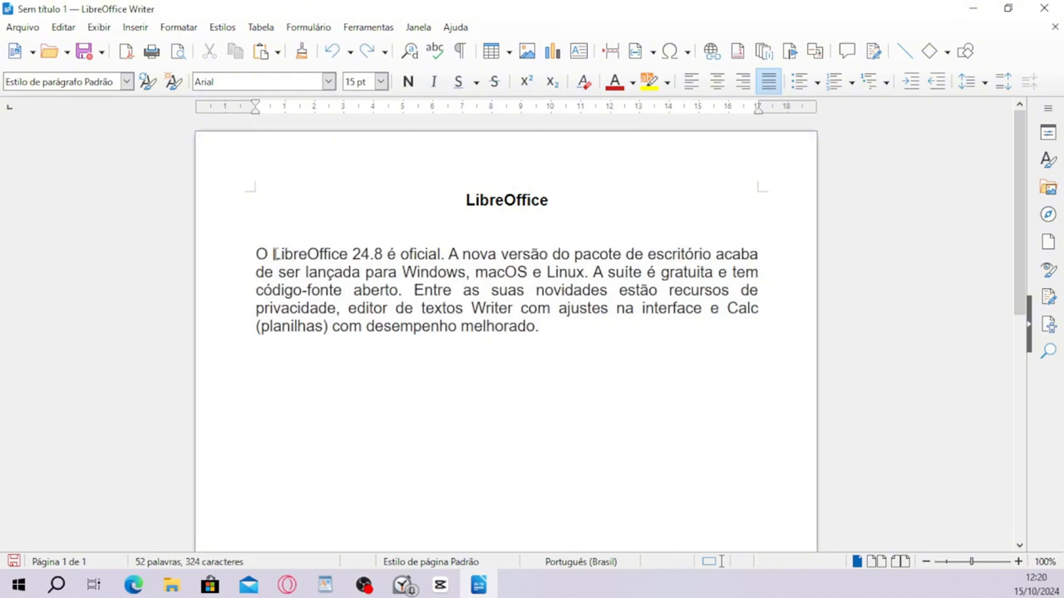
# Step: Underline the words "LibreOffice 24.8 é oficial" at the start of the body paragraph
pyautogui.moveTo(273, 254); pyautogui.dragTo(441, 250)
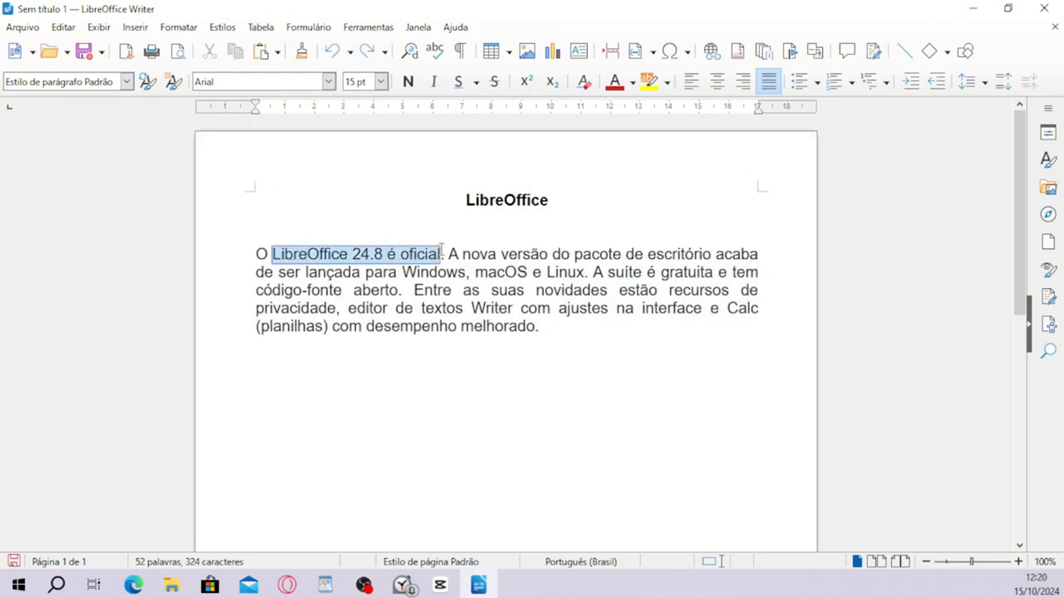
pyautogui.click(460, 82)
pyautogui.click(586, 336)
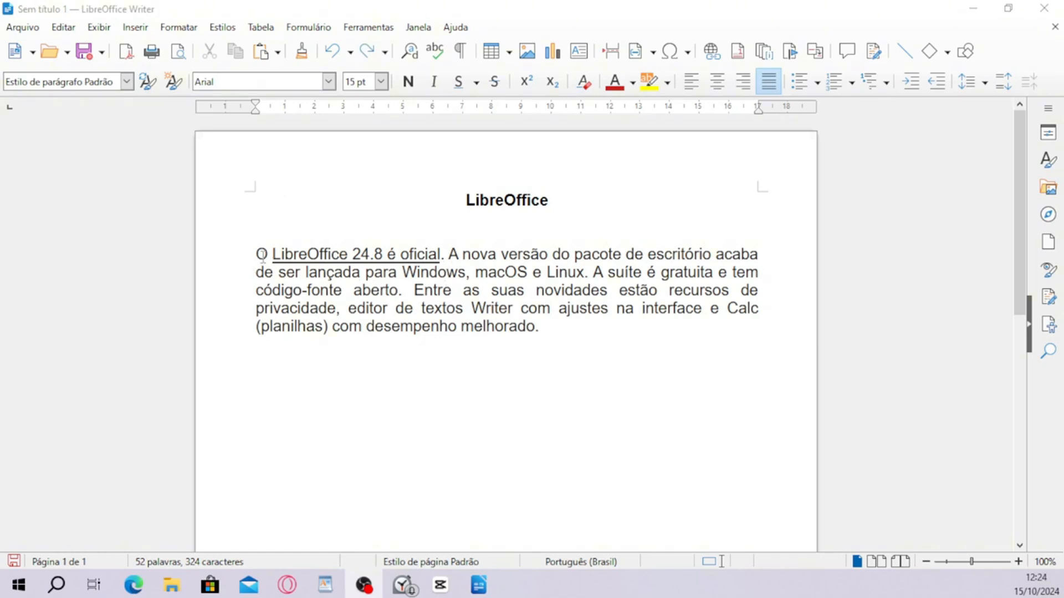
# Step: Set the line spacing of the body paragraph to 1,5
pyautogui.moveTo(257, 249); pyautogui.dragTo(546, 326)
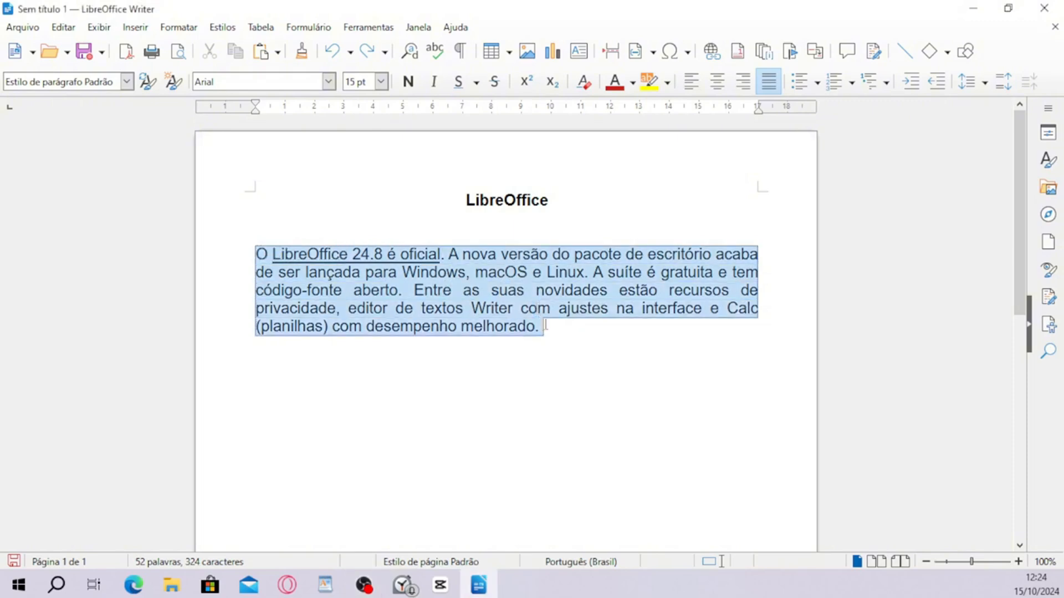
pyautogui.click(968, 84)
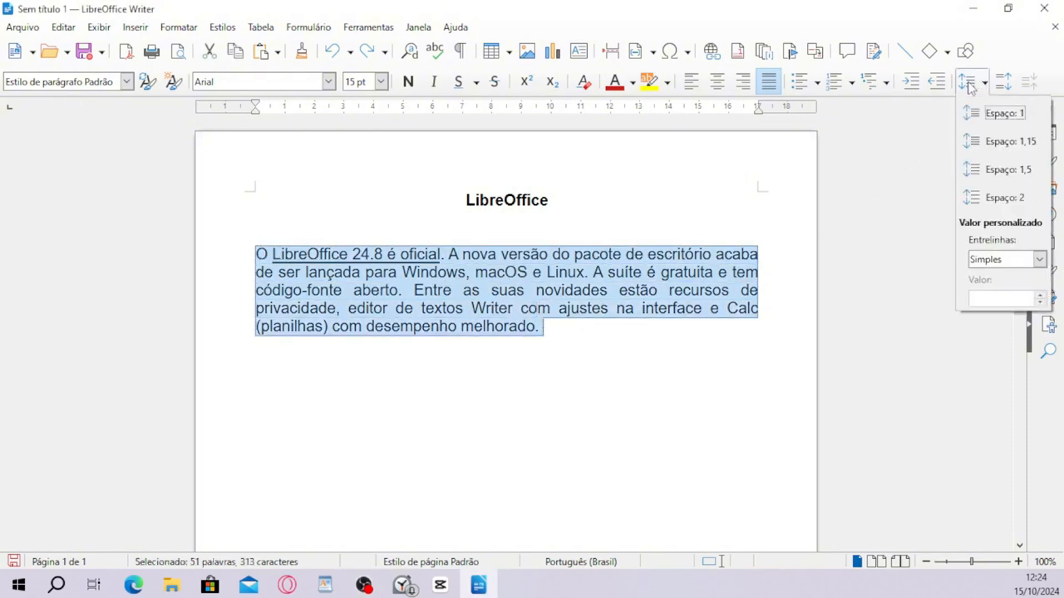
pyautogui.click(997, 170)
pyautogui.click(608, 352)
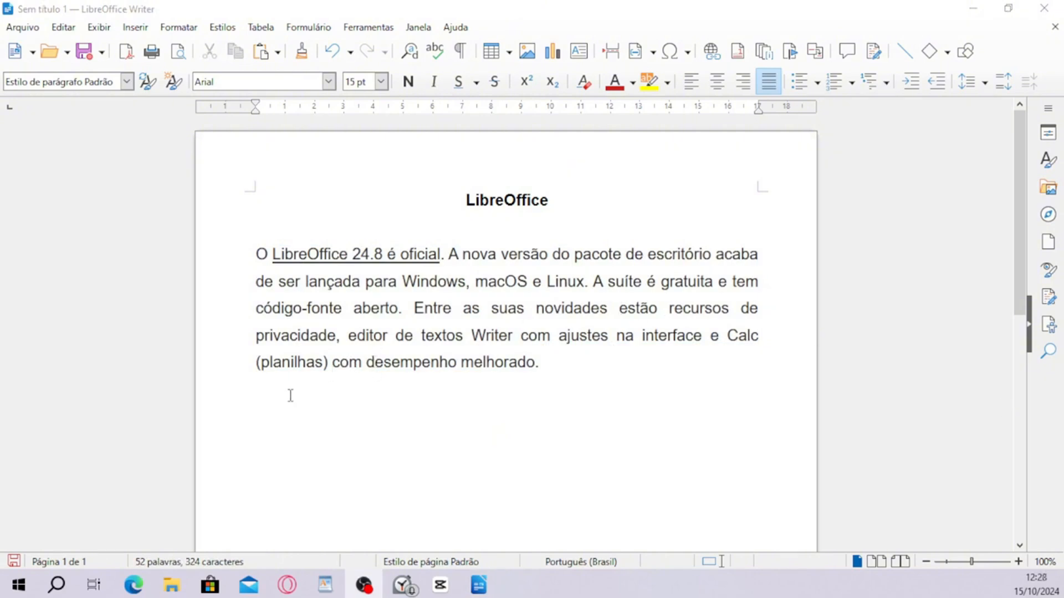
# Step: Copy the Tecnoblog article's second paragraph, starting "Quem já conhece a suíte", in the browser and paste it below the first paragraph in Writer
pyautogui.click(275, 407)
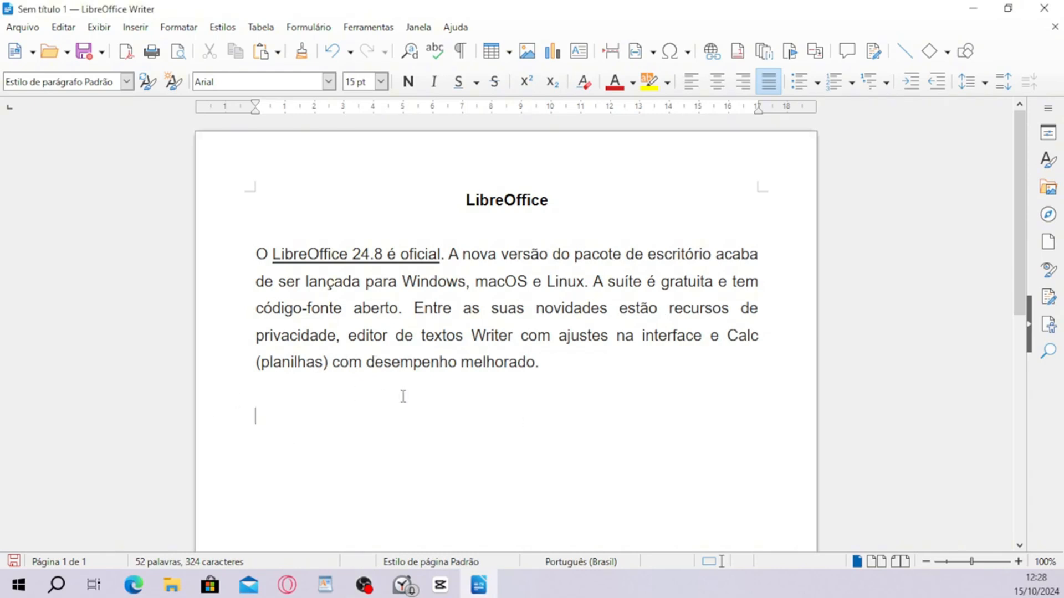
pyautogui.moveTo(287, 585)
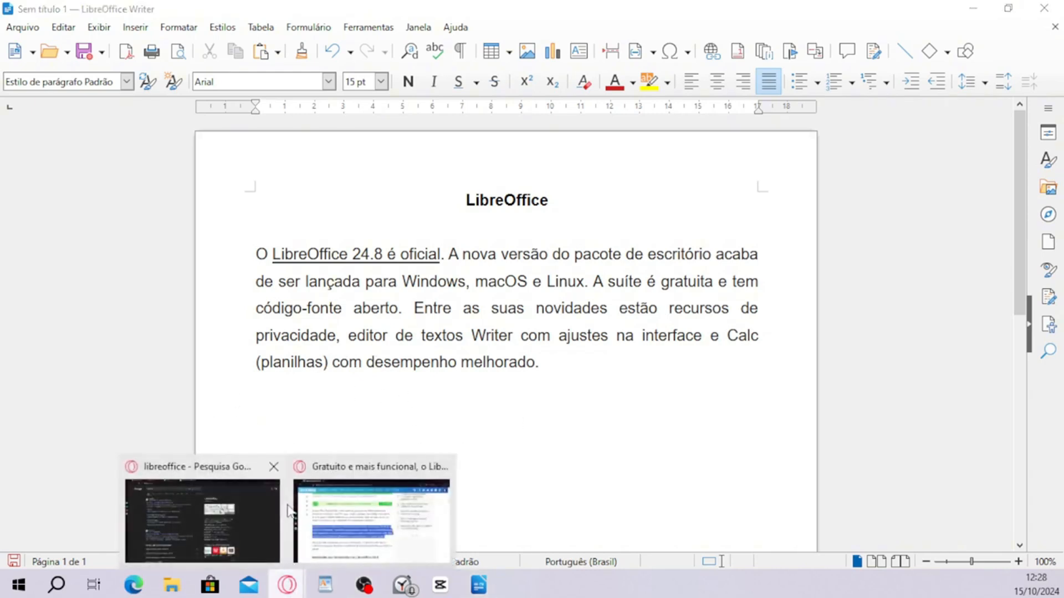
pyautogui.click(346, 508)
pyautogui.click(126, 323)
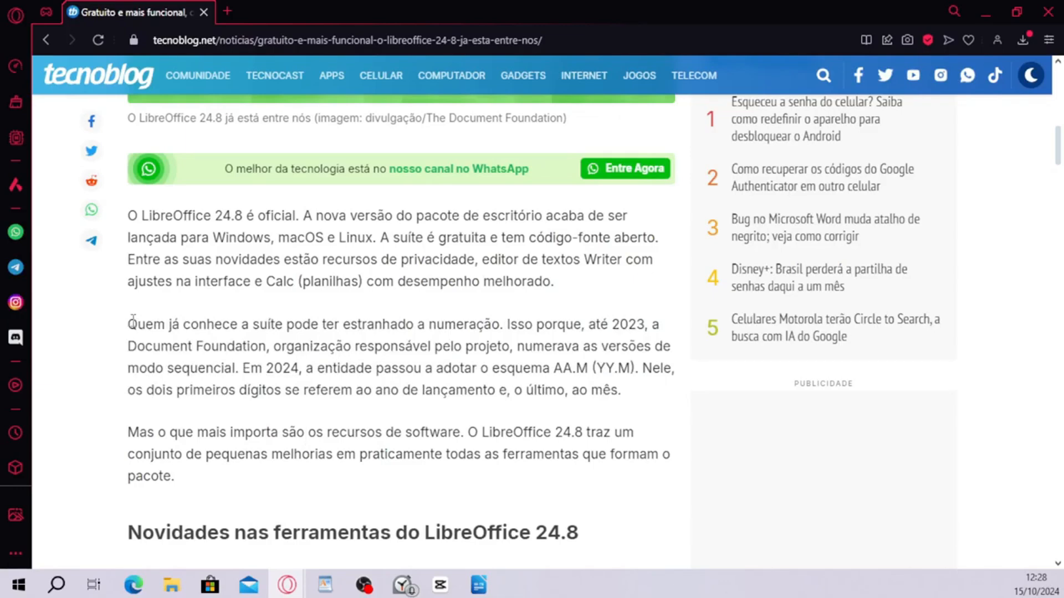
pyautogui.moveTo(127, 323); pyautogui.dragTo(625, 398)
pyautogui.hotkey('ctrl', 'c')
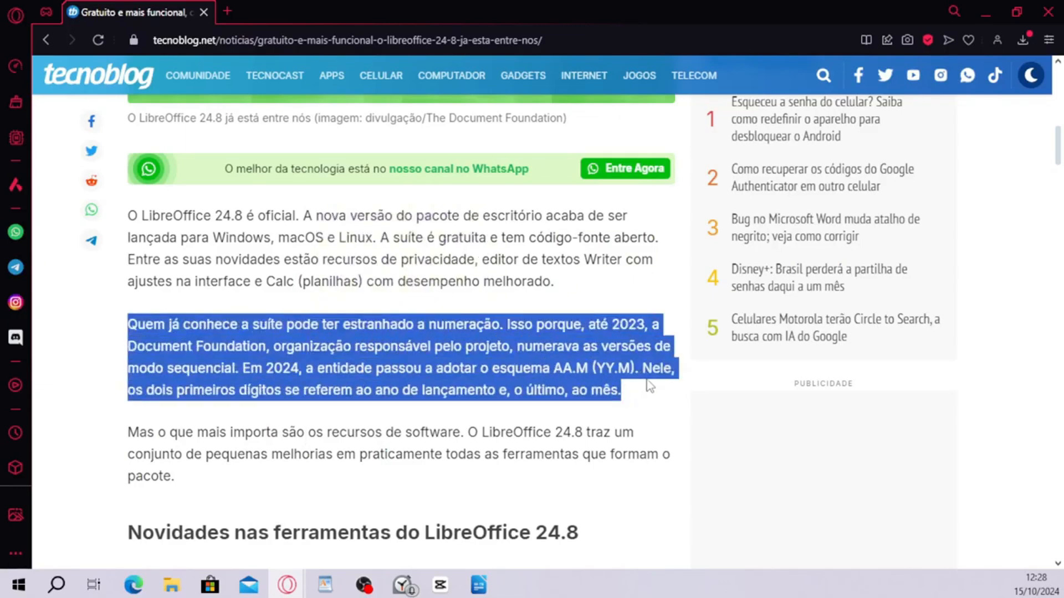
pyautogui.click(986, 12)
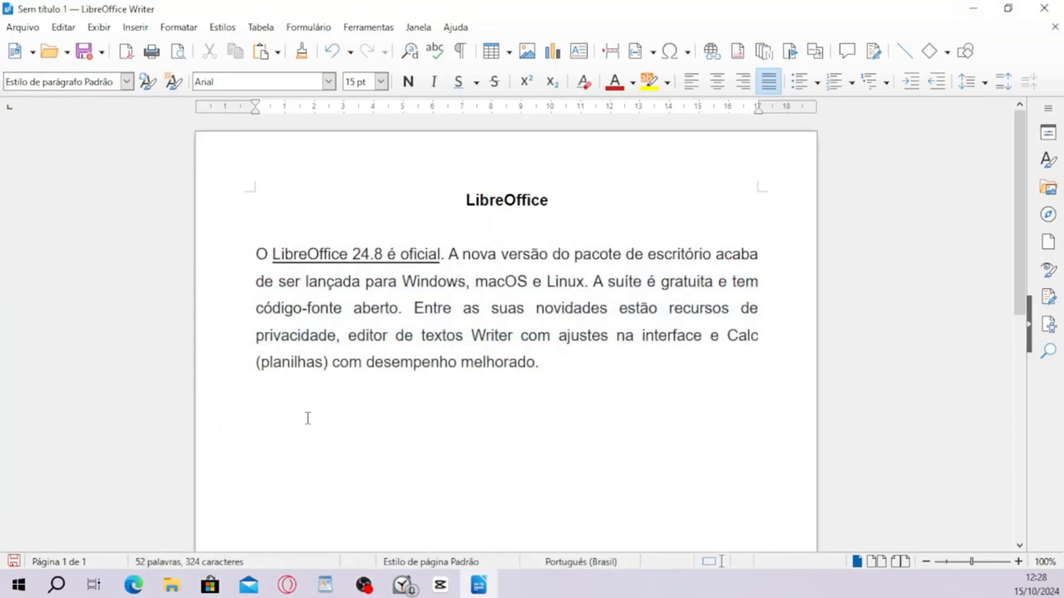
pyautogui.hotkey('ctrl', 'v')
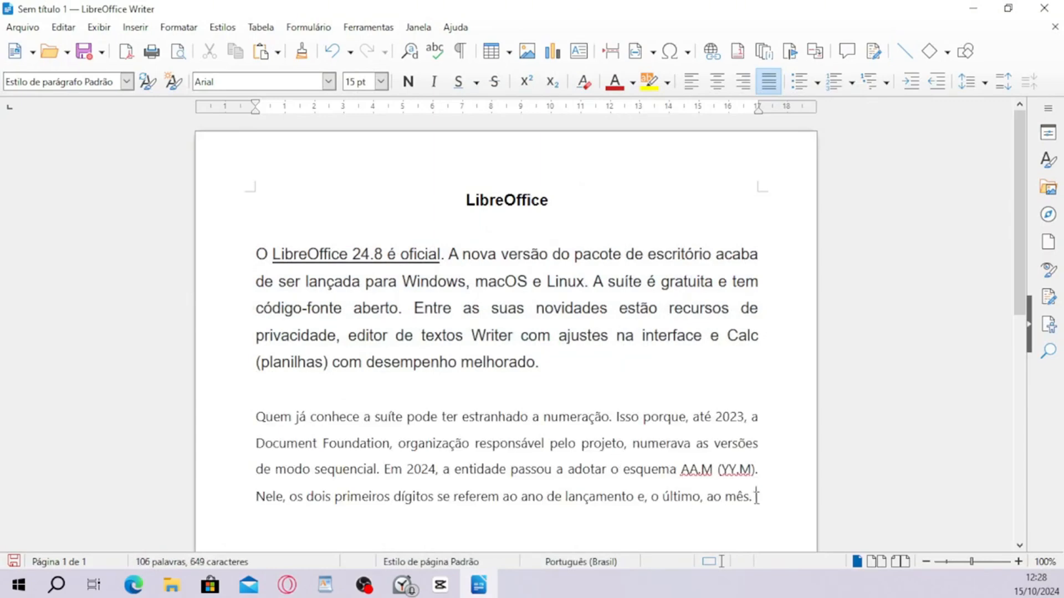
# Step: Increase the indent of the paragraph starting "Quem já conhece a suíte" by three levels
pyautogui.moveTo(756, 496); pyautogui.dragTo(257, 417)
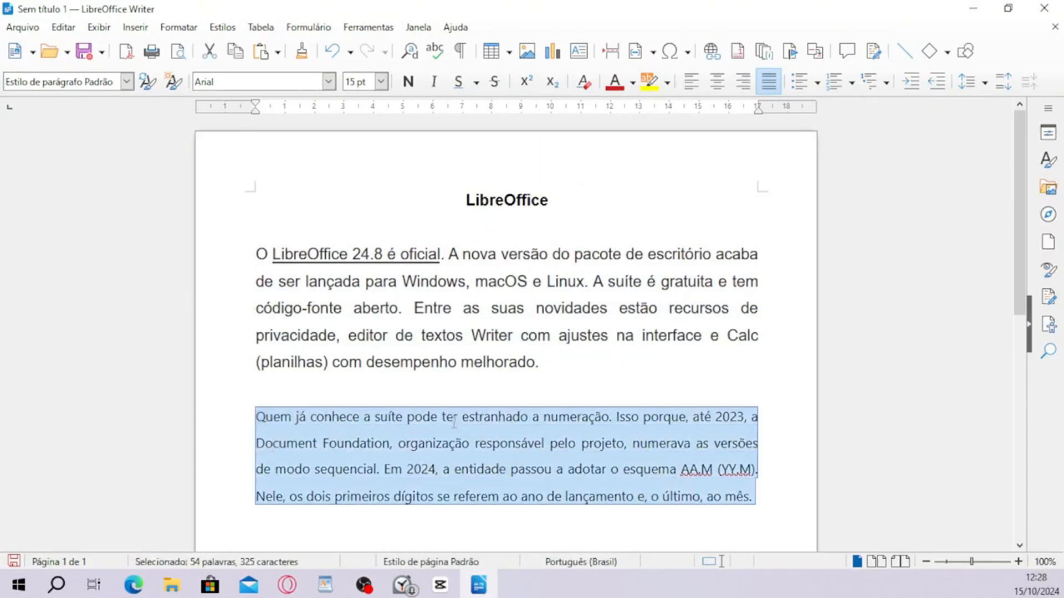
pyautogui.click(910, 82)
pyautogui.click(911, 82)
pyautogui.click(911, 82)
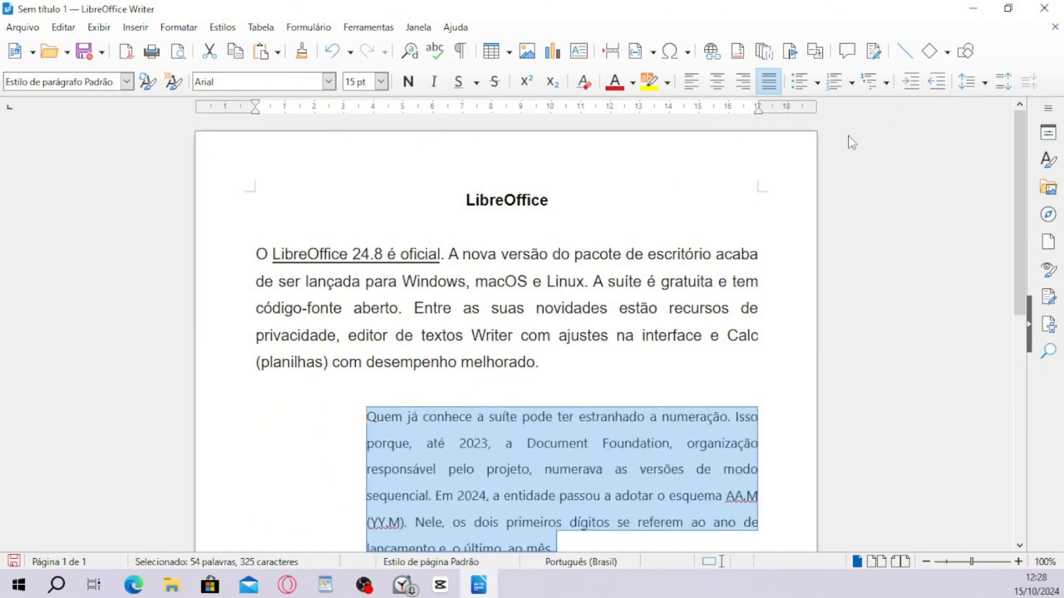
pyautogui.click(295, 449)
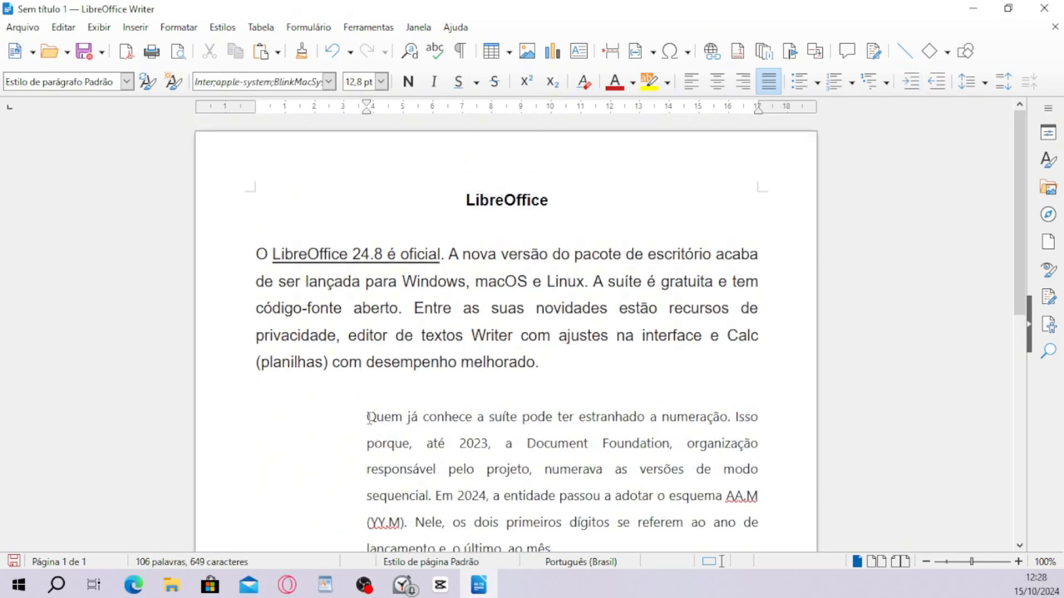
pyautogui.moveTo(359, 415); pyautogui.dragTo(696, 534)
# Step: Add a page header containing the text "Este é um exemplo de cabeçalho." followed by an empty line
pyautogui.scroll(3, 652, 452)
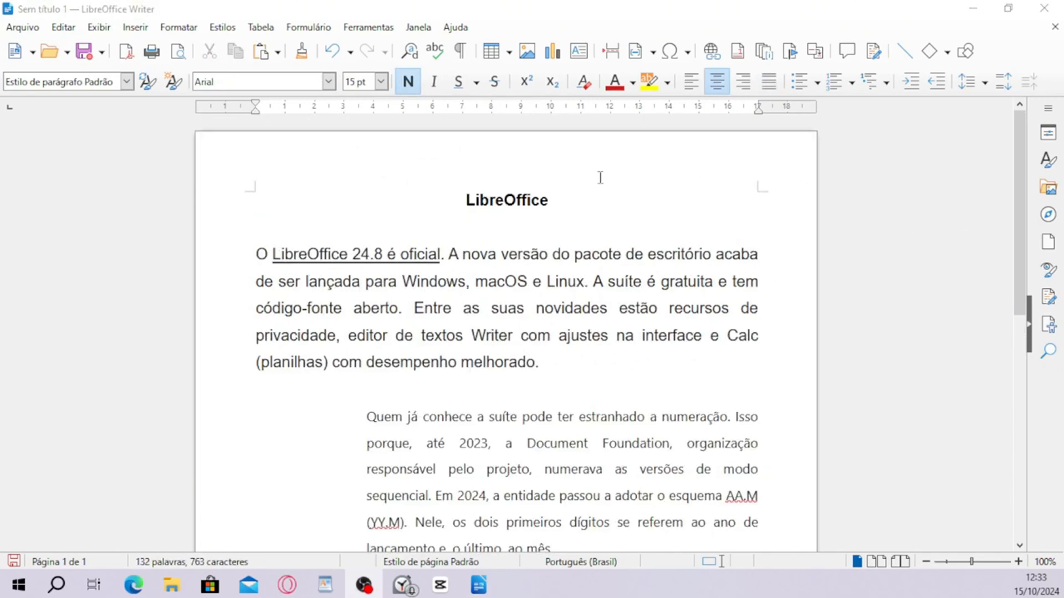
pyautogui.scroll(-3, 554, 206)
pyautogui.scroll(-18, 555, 206)
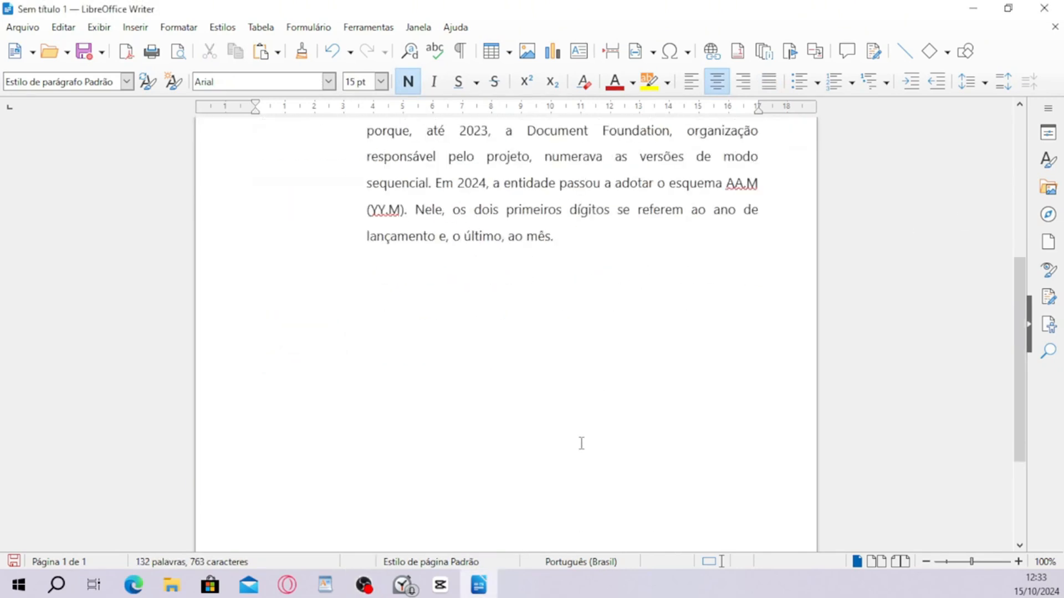
pyautogui.scroll(20, 547, 513)
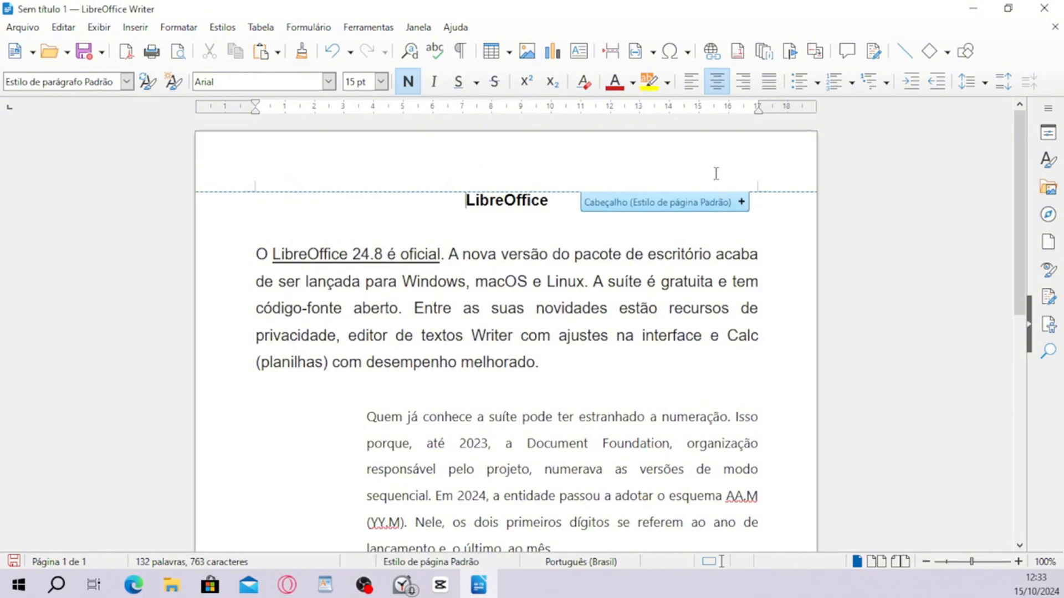
pyautogui.moveTo(639, 156)
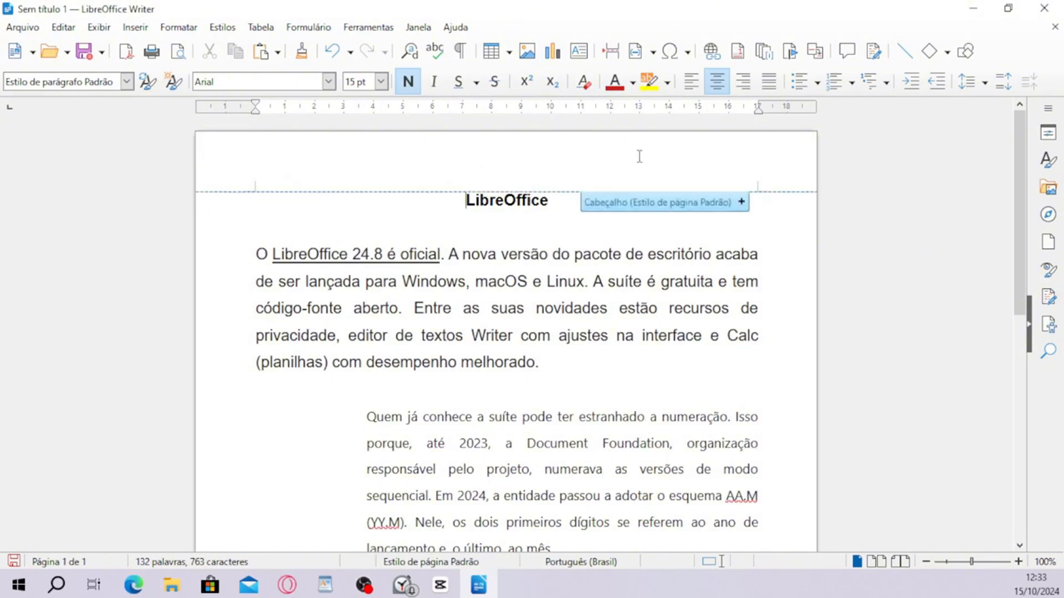
pyautogui.click(741, 203)
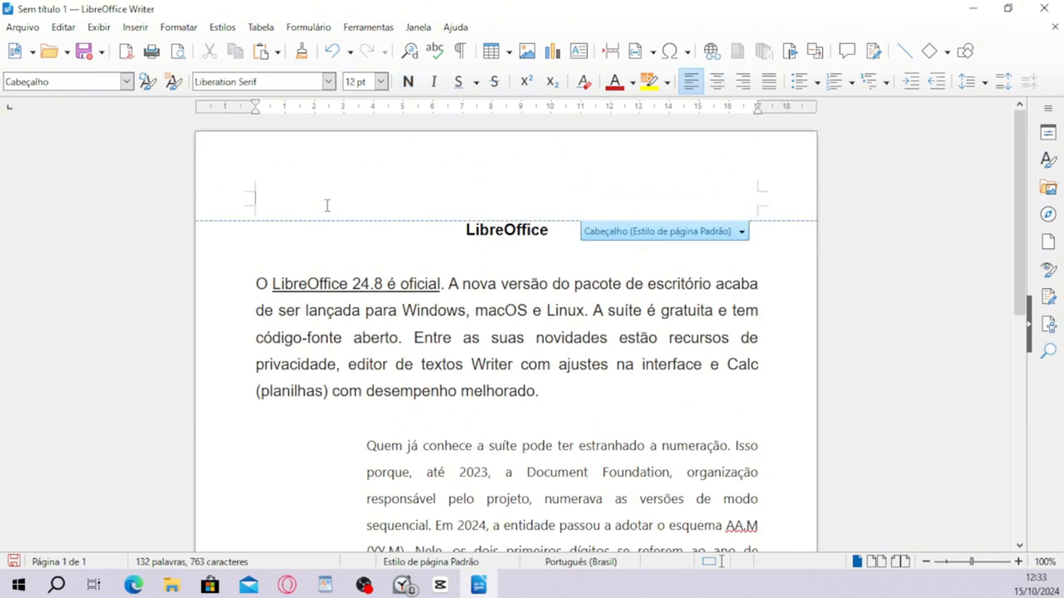
pyautogui.write('Este é um exemplo de cabe')
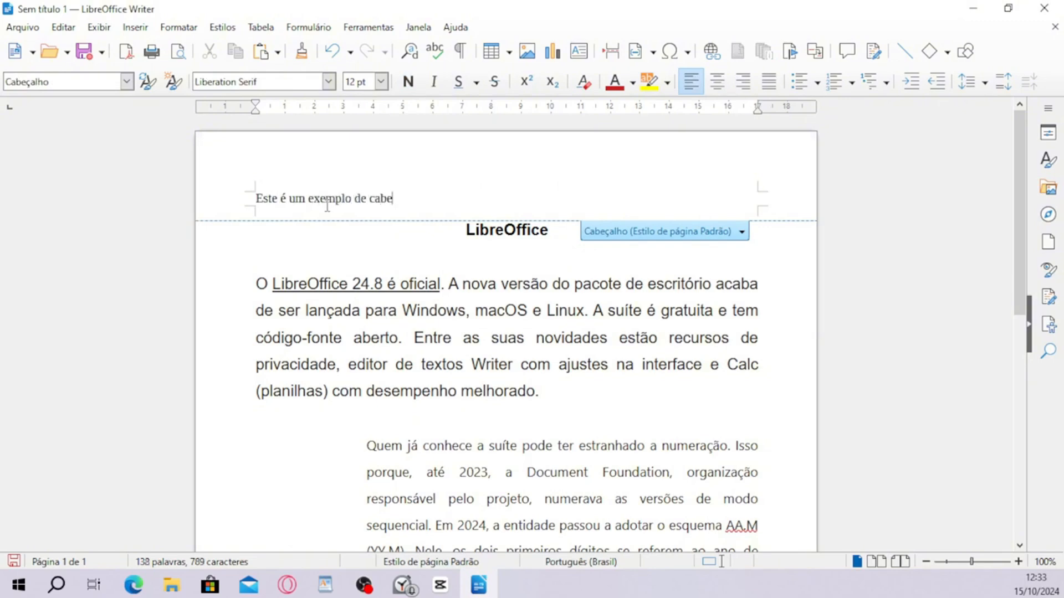
pyautogui.write('lçalho.')
pyautogui.press('Return')
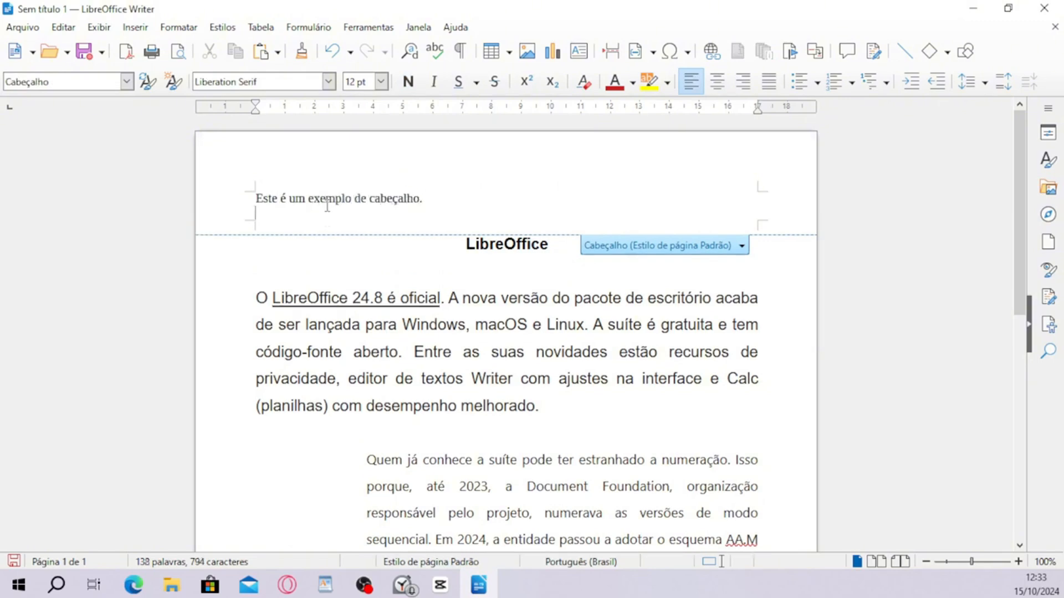
# Step: Insert the page number on the empty line of the page header
pyautogui.click(741, 246)
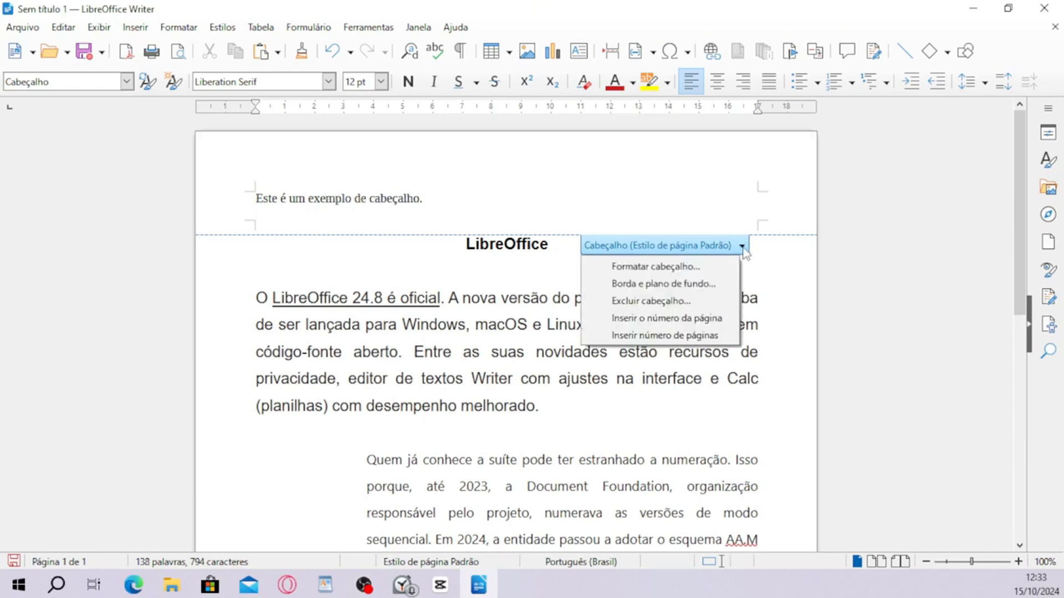
pyautogui.click(676, 317)
pyautogui.click(524, 451)
# Step: Add a page footer containing the text "Este é um exemplo de rodapé." with the page number on the line below
pyautogui.scroll(-10, 532, 446)
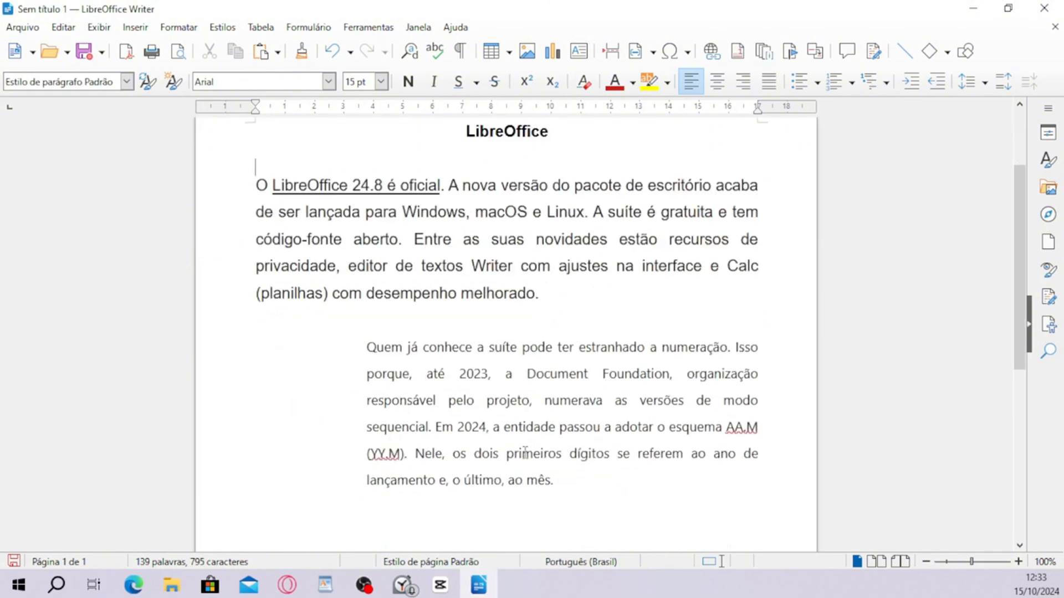
pyautogui.moveTo(429, 498)
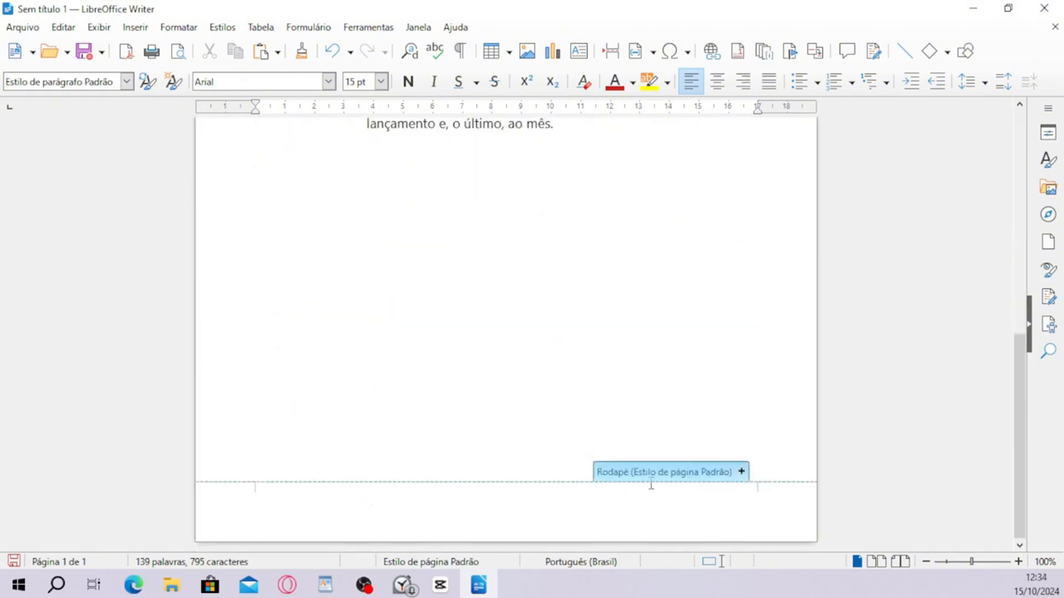
pyautogui.click(740, 473)
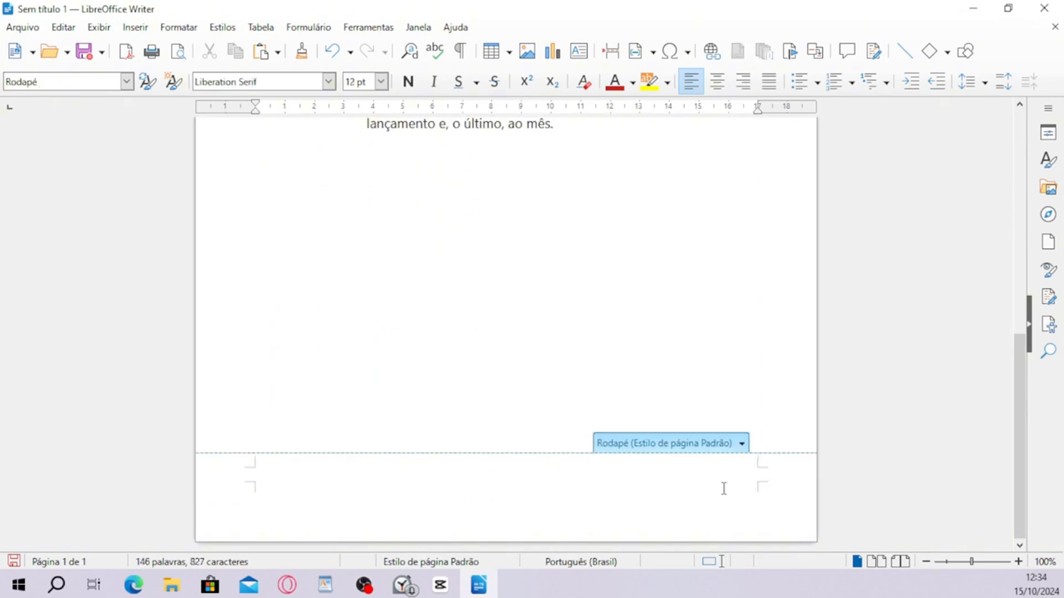
pyautogui.write('Este é um exemplo de ro')
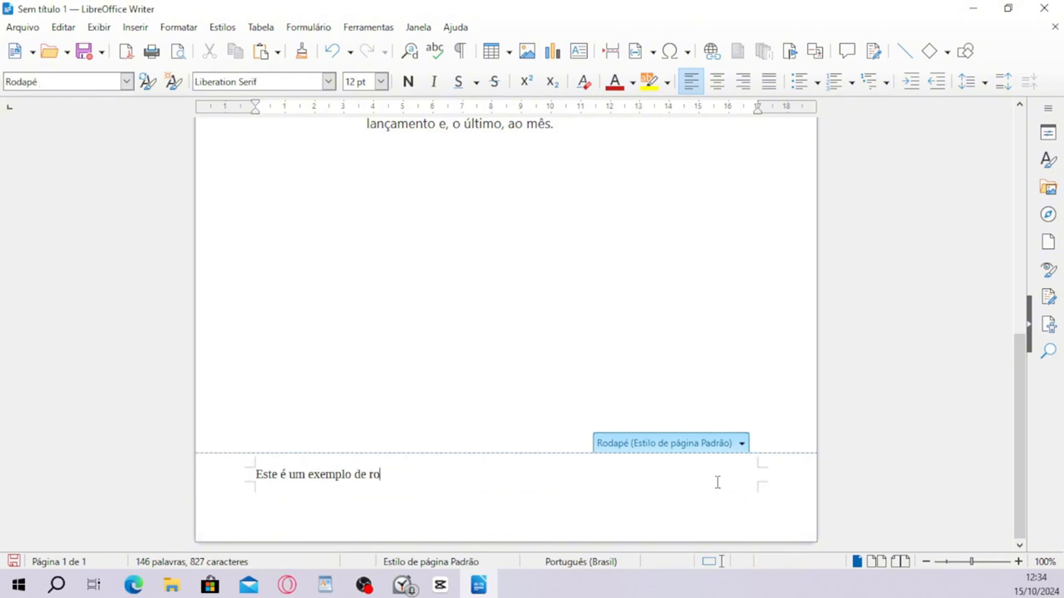
pyautogui.write('dapé.')
pyautogui.press('Return')
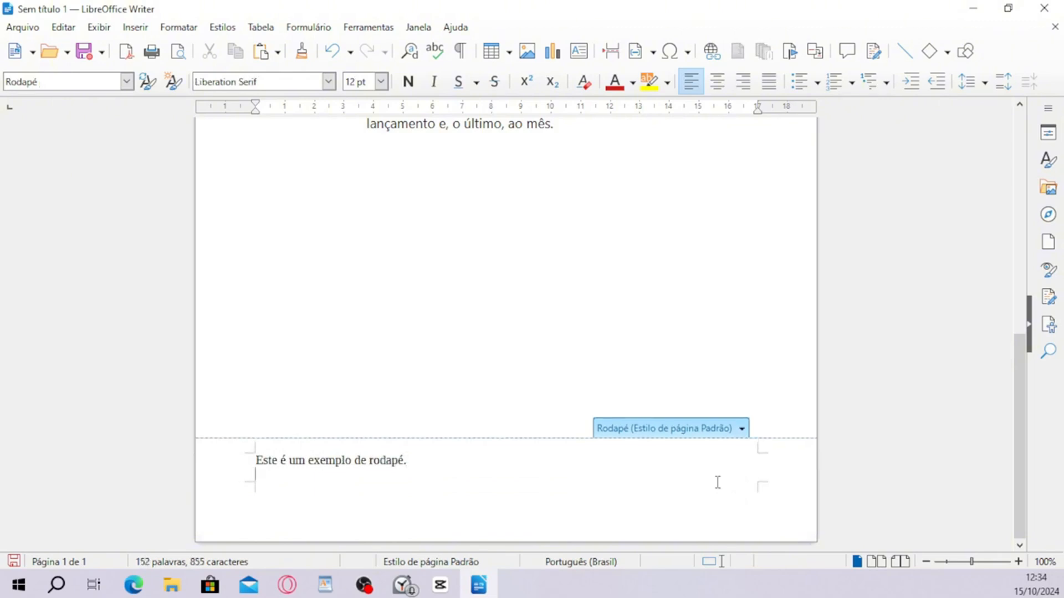
pyautogui.click(742, 430)
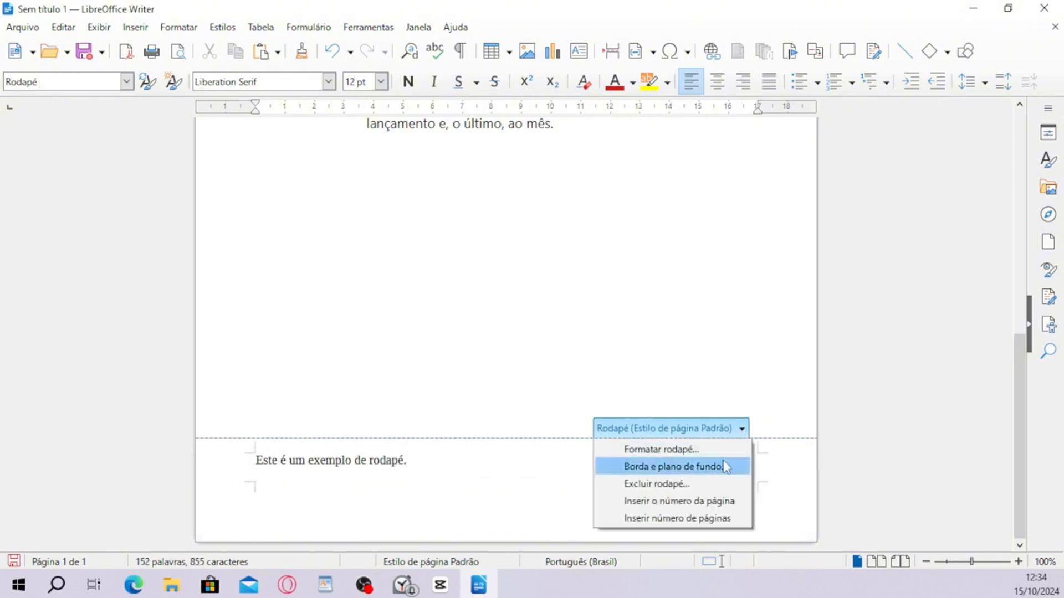
pyautogui.click(708, 501)
# Step: Review the page's header, title, body paragraphs and footer to check the page numbering and text formatting
pyautogui.scroll(10, 493, 371)
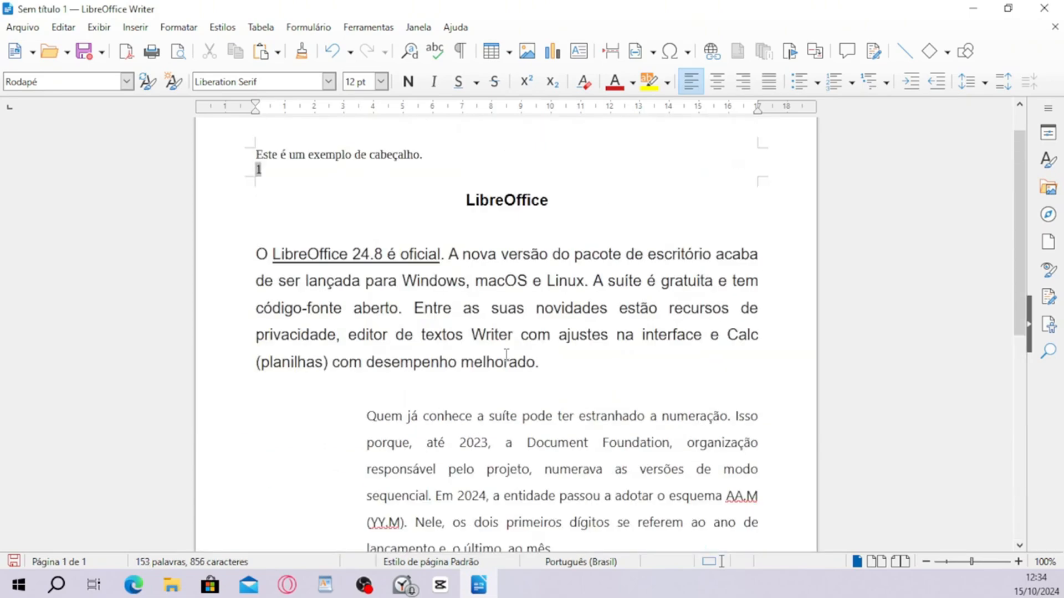
pyautogui.click(506, 353)
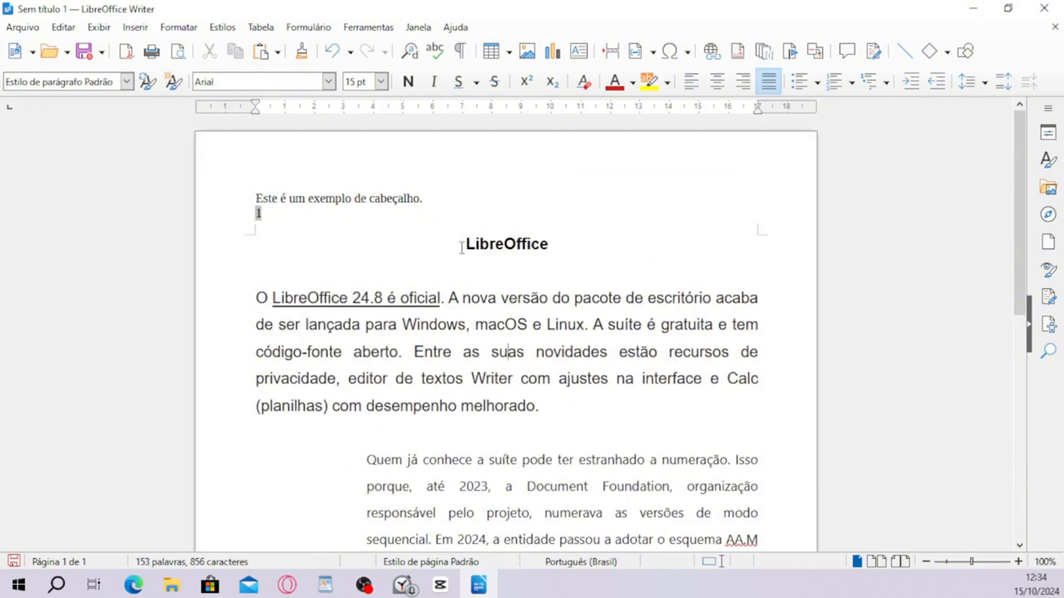
pyautogui.moveTo(462, 247); pyautogui.dragTo(516, 247)
pyautogui.scroll(-1, 510, 288)
pyautogui.moveTo(375, 424); pyautogui.dragTo(546, 449)
pyautogui.click(263, 317)
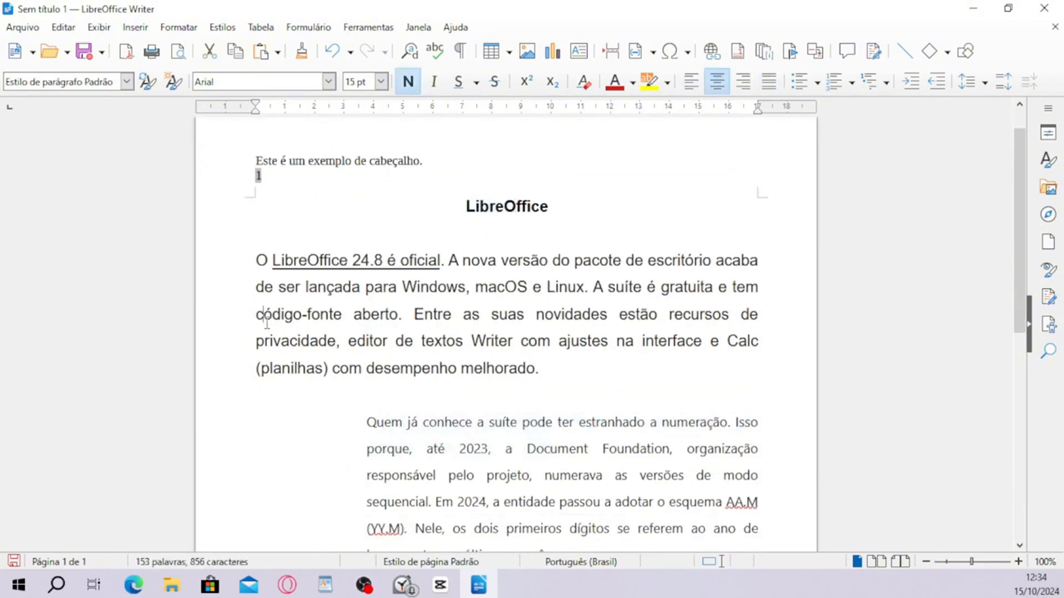
pyautogui.moveTo(257, 261); pyautogui.dragTo(302, 260)
pyautogui.click(396, 261)
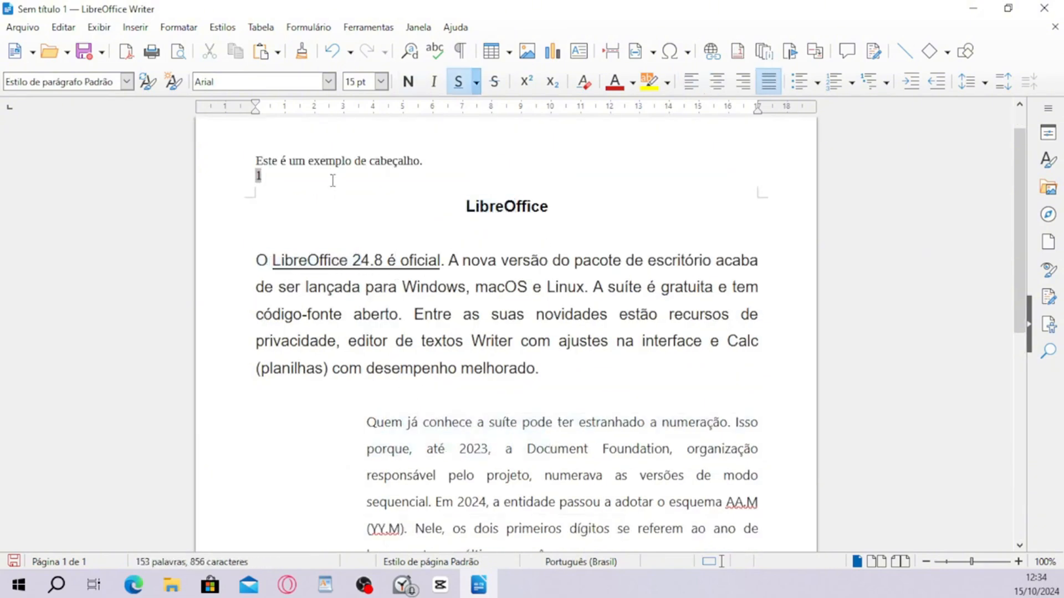
pyautogui.click(333, 179)
pyautogui.scroll(-8, 428, 487)
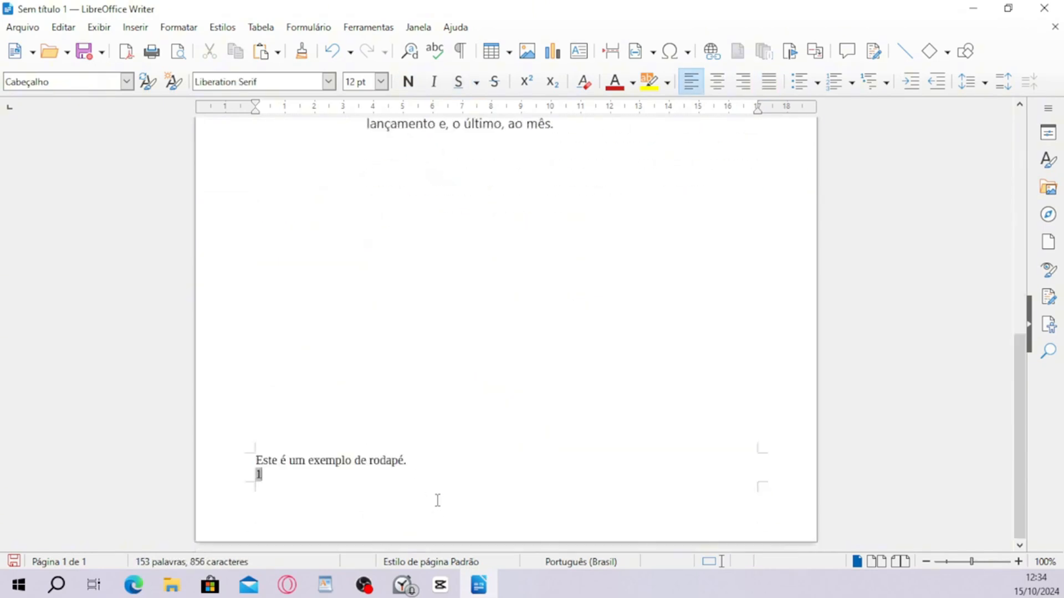
pyautogui.scroll(10, 437, 332)
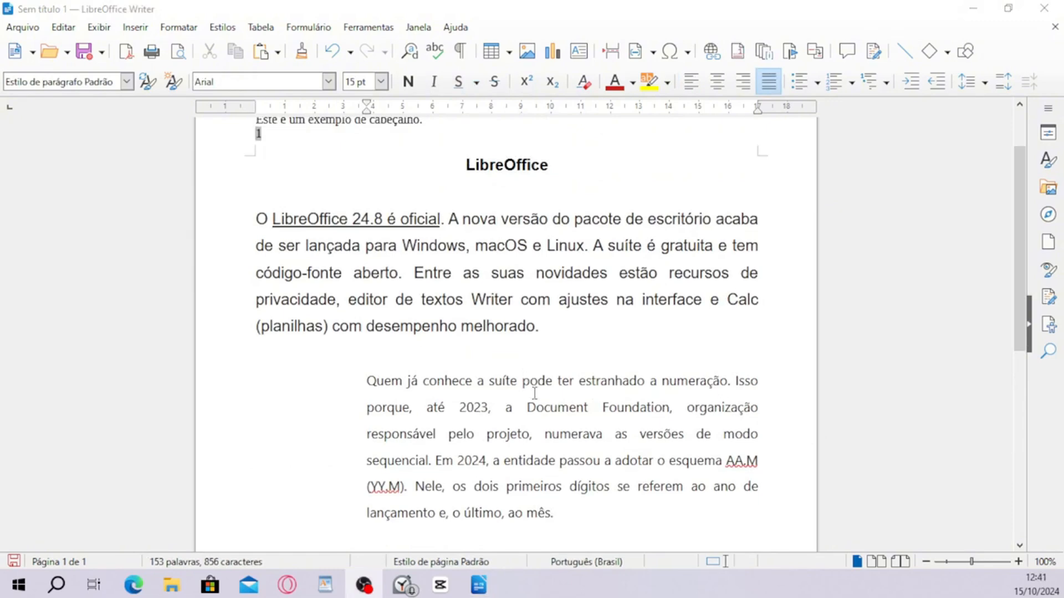
# Step: Add a new line after the paragraph starting "Quem já conhece a suíte" and decrease its indent by three levels
pyautogui.click(560, 513)
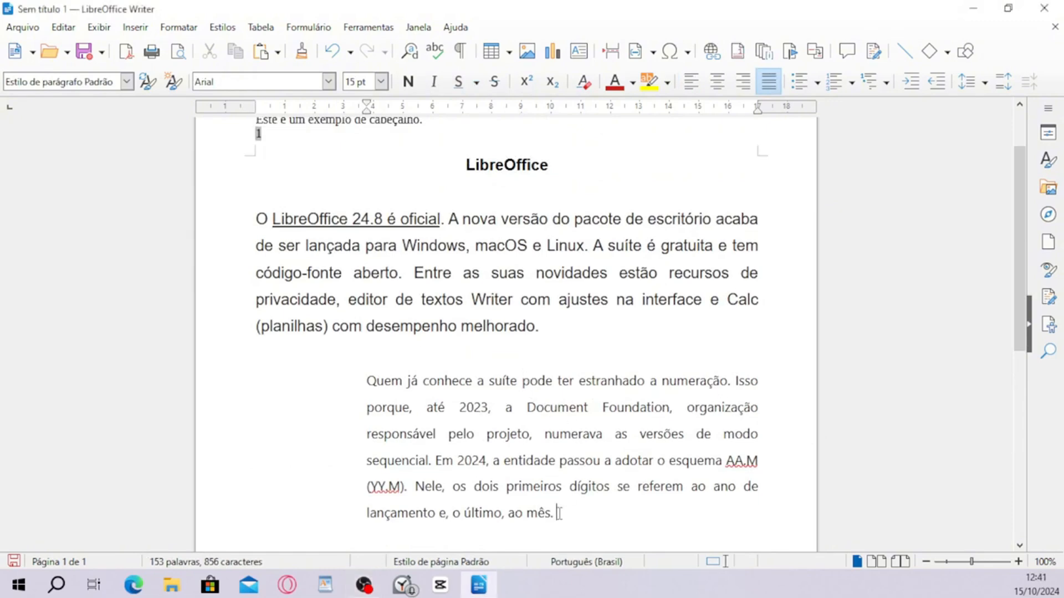
pyautogui.scroll(-1, 574, 514)
pyautogui.press('Return')
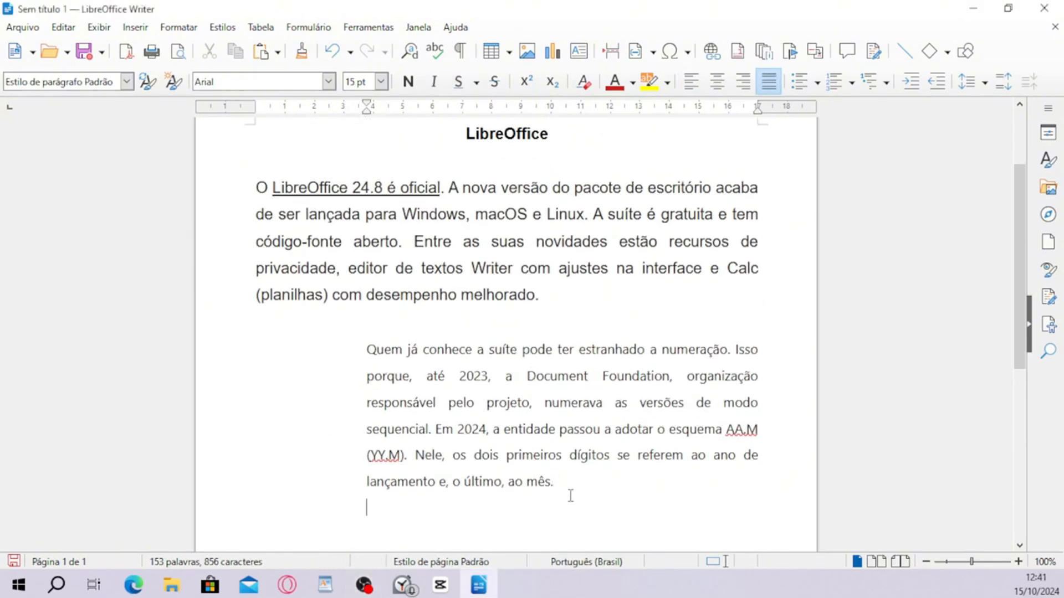
pyautogui.click(935, 84)
pyautogui.click(935, 83)
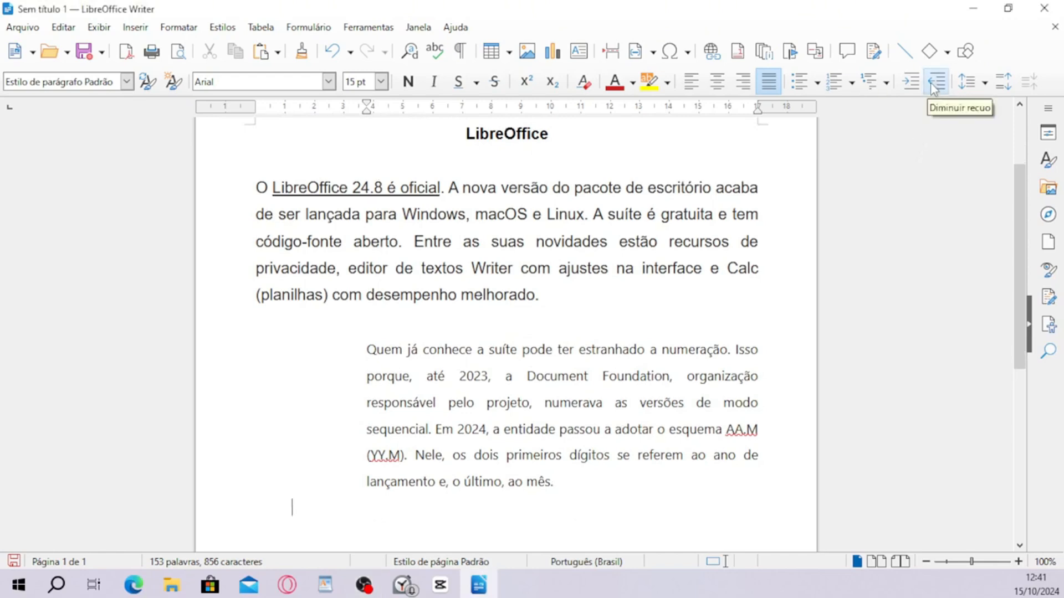
pyautogui.click(935, 83)
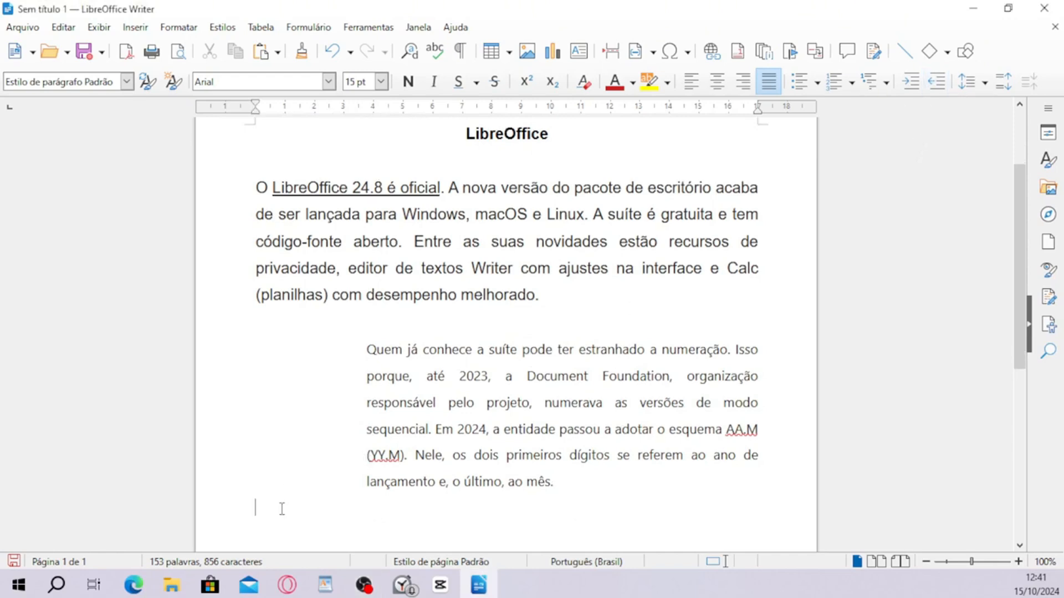
# Step: Copy the Tecnoblog paragraph starting "Na suíte como um todo" in the browser and paste it into Writer, leaving an empty line above it
pyautogui.moveTo(278, 596)
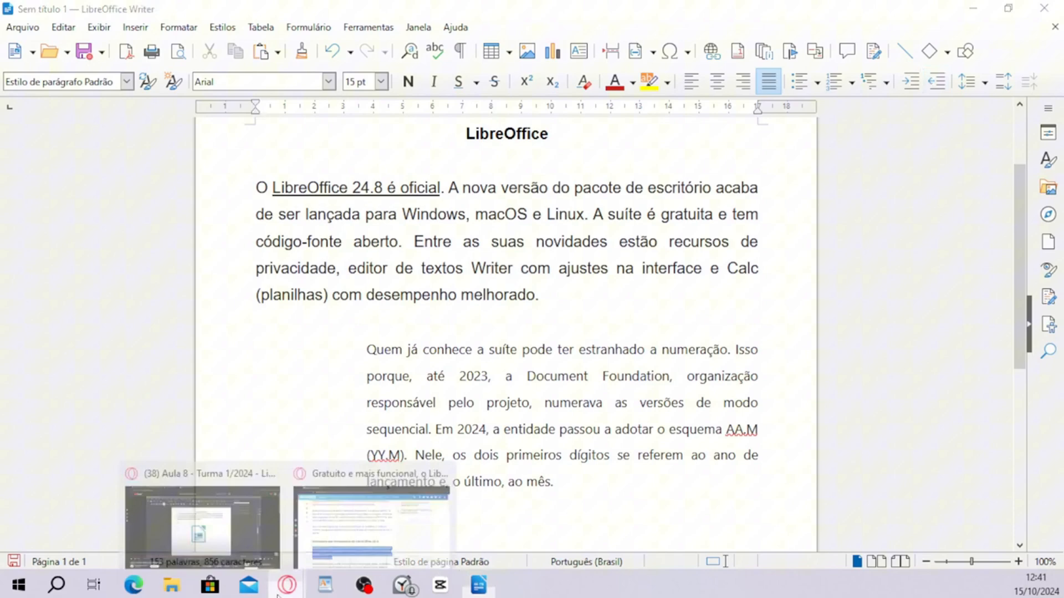
pyautogui.click(406, 537)
pyautogui.moveTo(338, 494); pyautogui.dragTo(128, 423)
pyautogui.hotkey('ctrl', 'c')
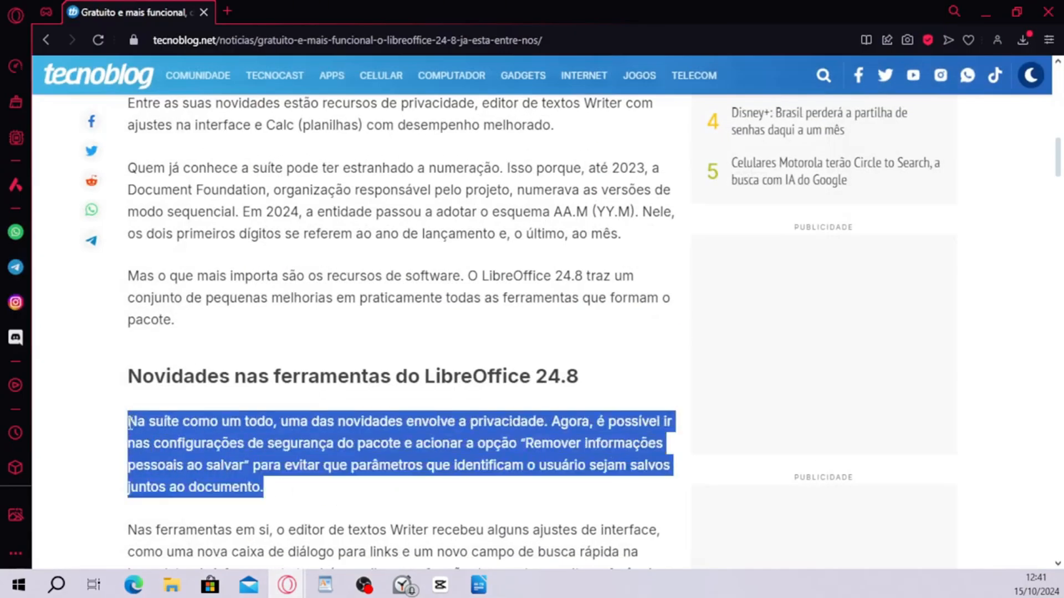
pyautogui.click(478, 586)
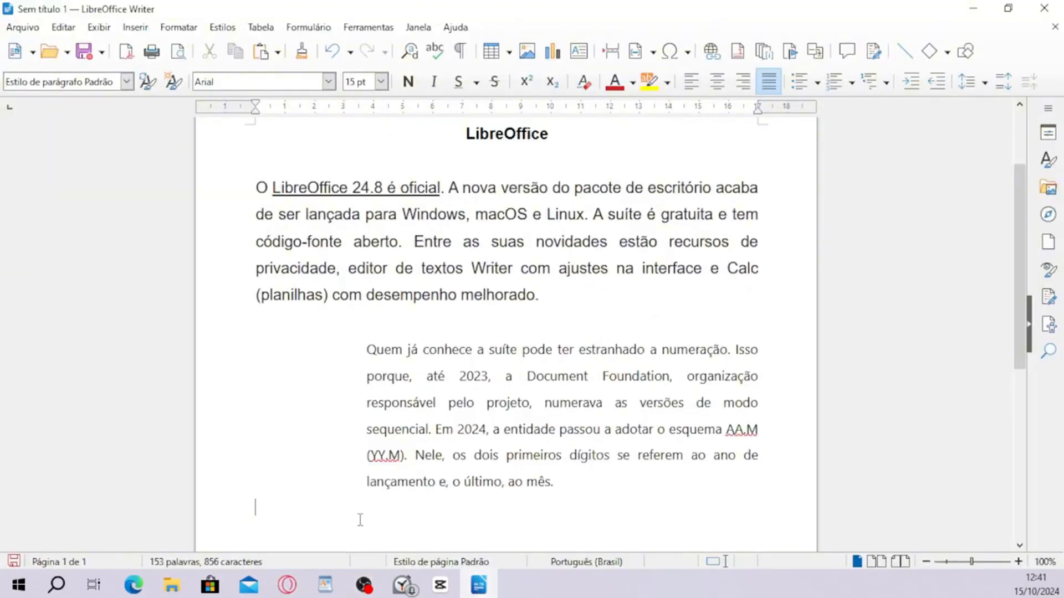
pyautogui.hotkey('ctrl', 'v')
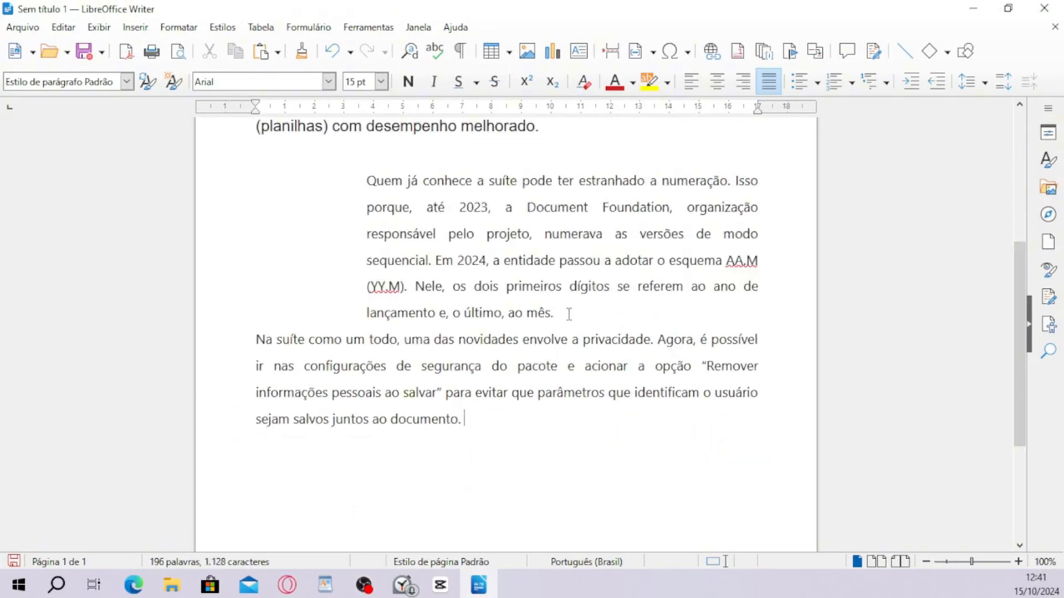
pyautogui.press('Return')
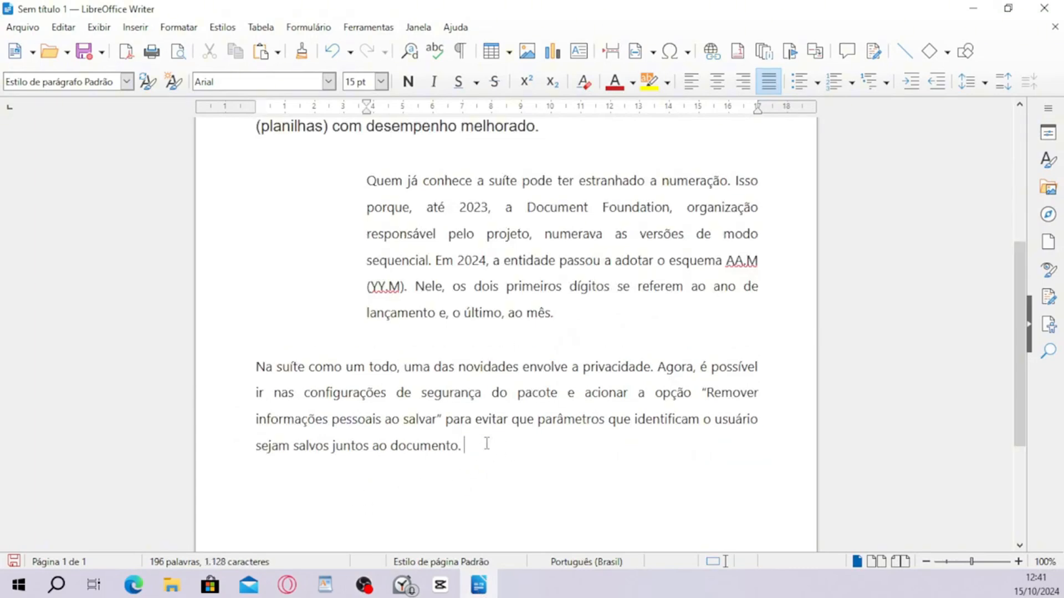
# Step: Insert a page break at the empty line above the paragraph starting "Na suíte como um todo"
pyautogui.moveTo(487, 443); pyautogui.dragTo(256, 364)
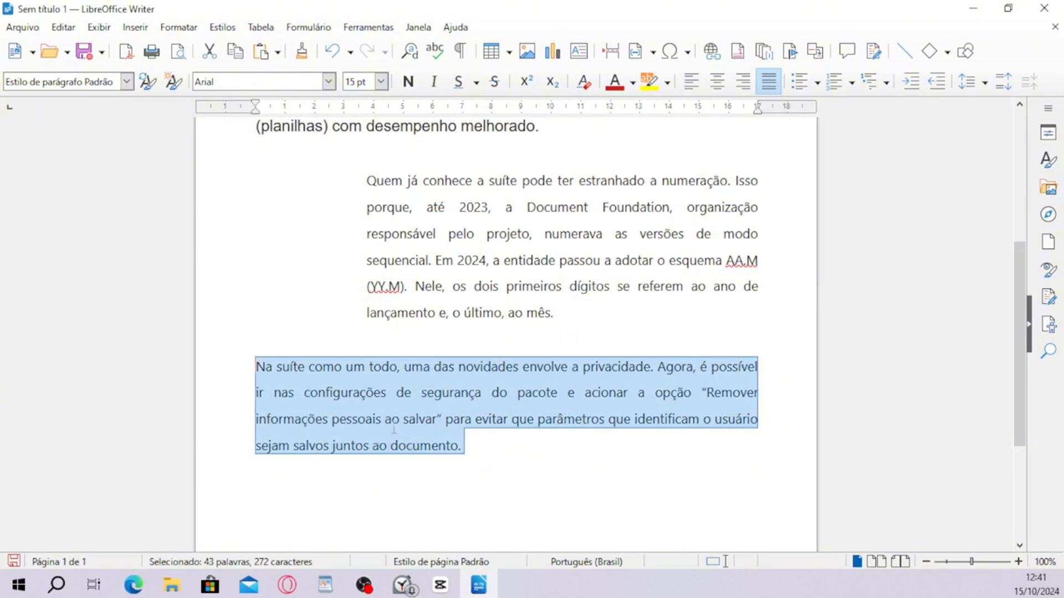
pyautogui.click(475, 450)
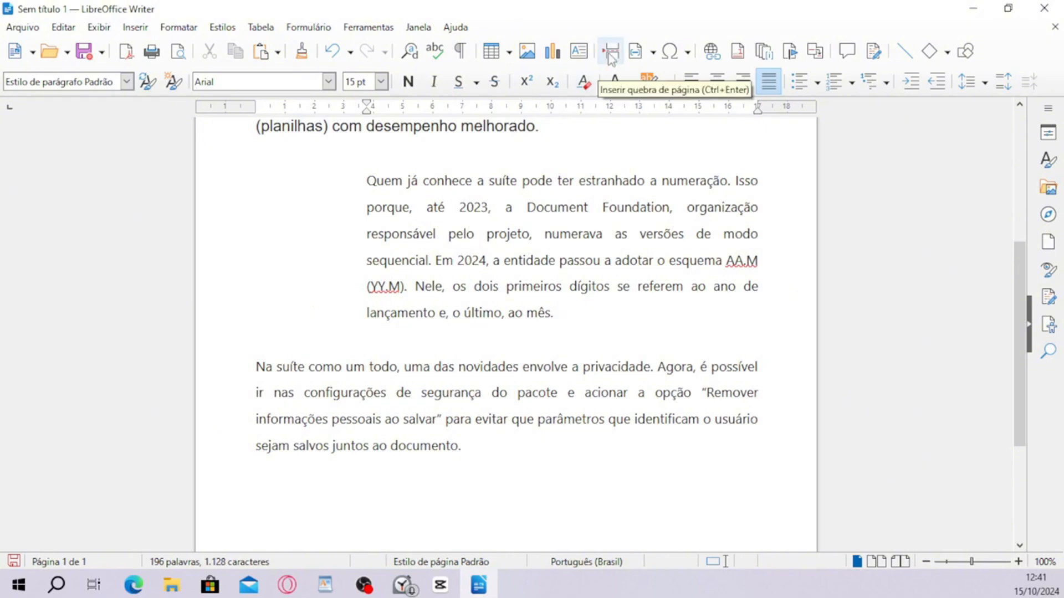
pyautogui.click(135, 27)
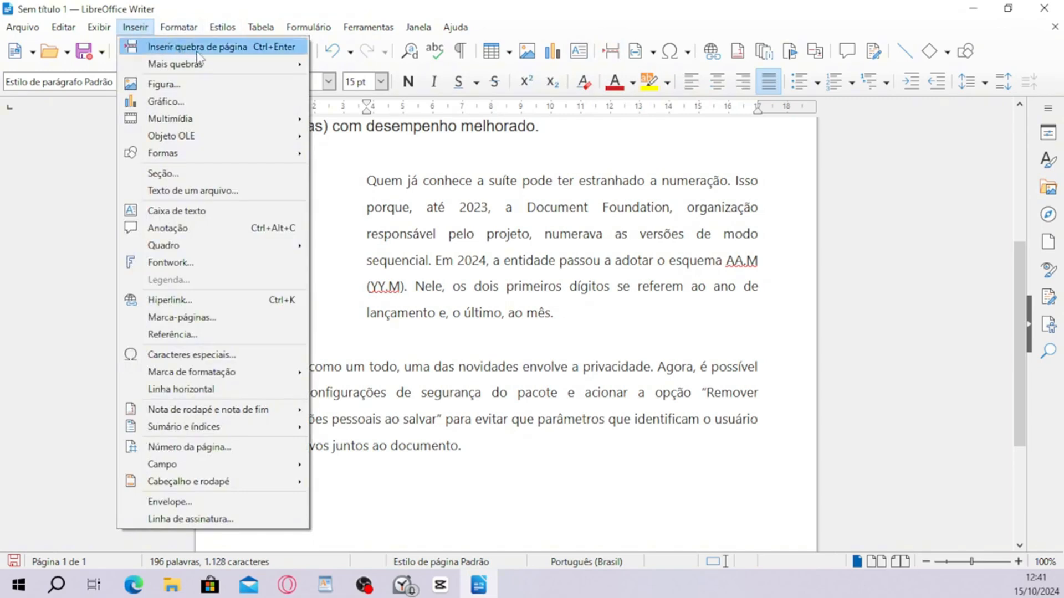
pyautogui.click(237, 50)
# Step: Examine both pages to check the page break, the repeated header and footer, and the page numbers
pyautogui.scroll(5, 388, 388)
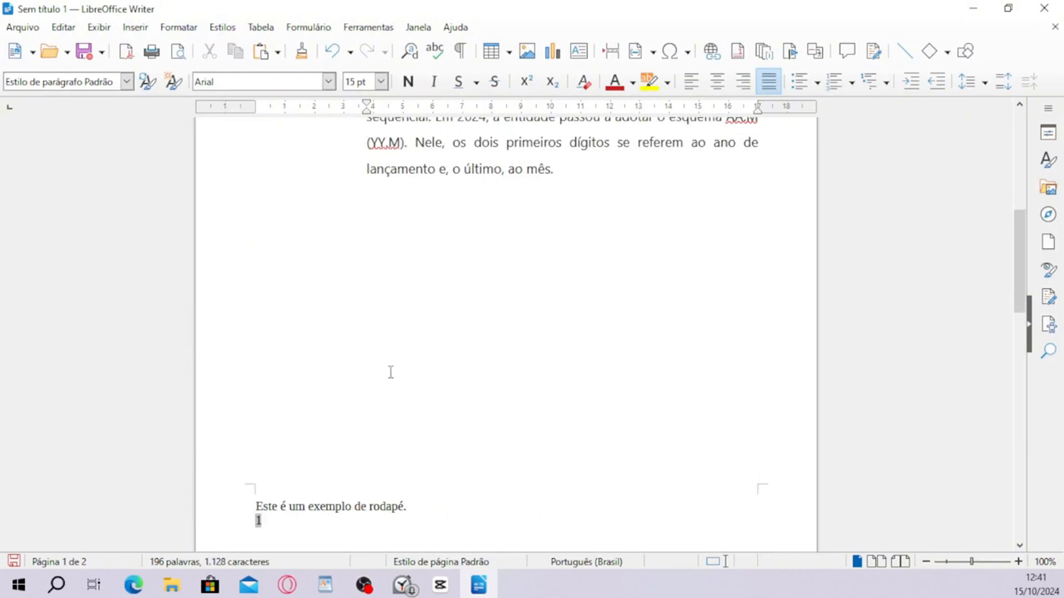
pyautogui.scroll(3, 390, 372)
pyautogui.scroll(-10, 461, 299)
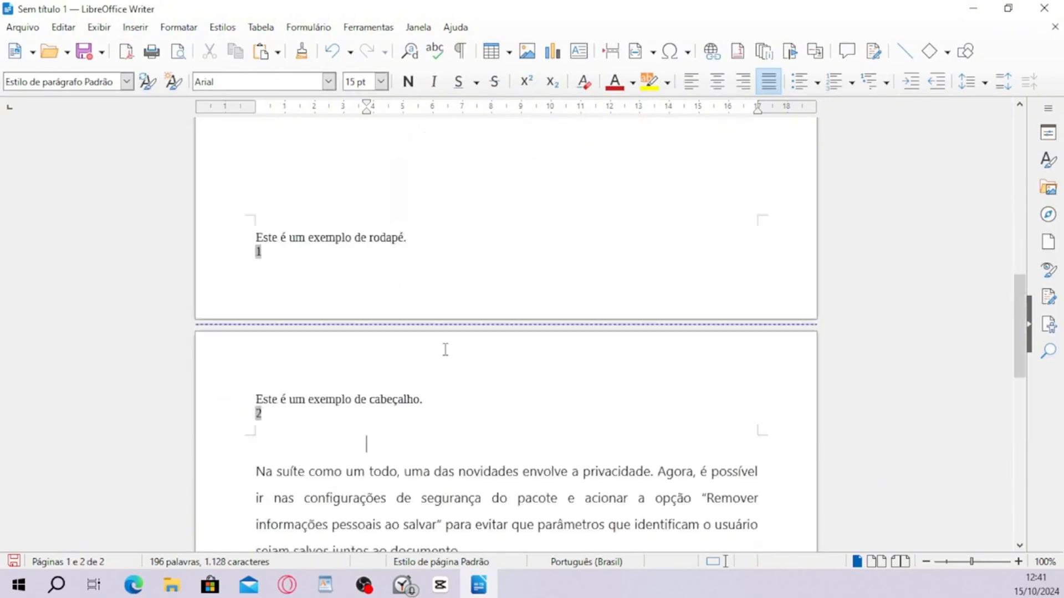
pyautogui.scroll(-3, 456, 328)
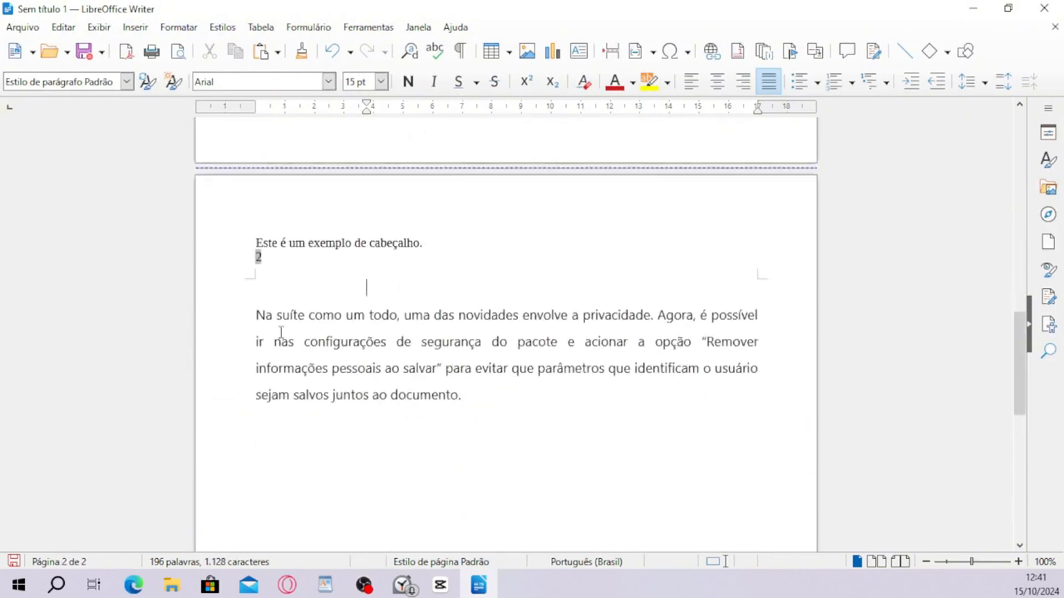
pyautogui.moveTo(252, 316); pyautogui.dragTo(559, 398)
pyautogui.click(556, 432)
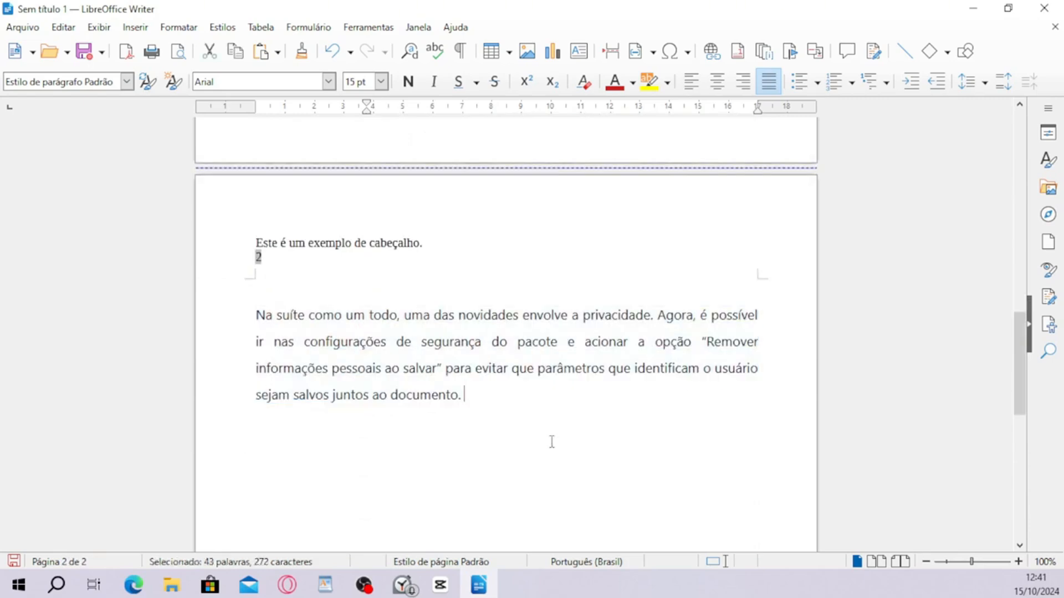
pyautogui.scroll(20, 549, 416)
pyautogui.scroll(2, 536, 379)
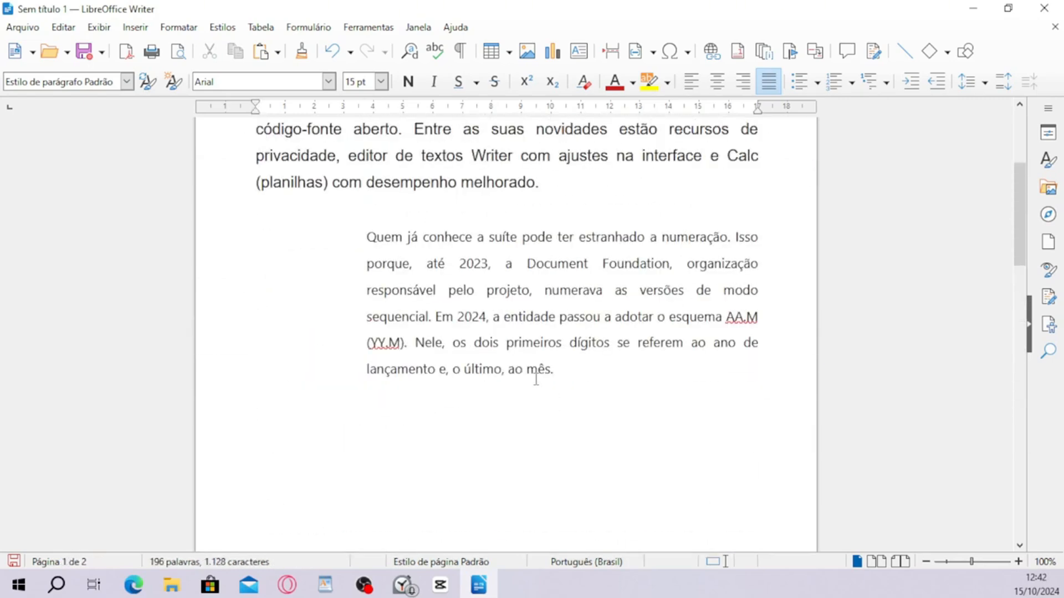
pyautogui.scroll(-15, 536, 379)
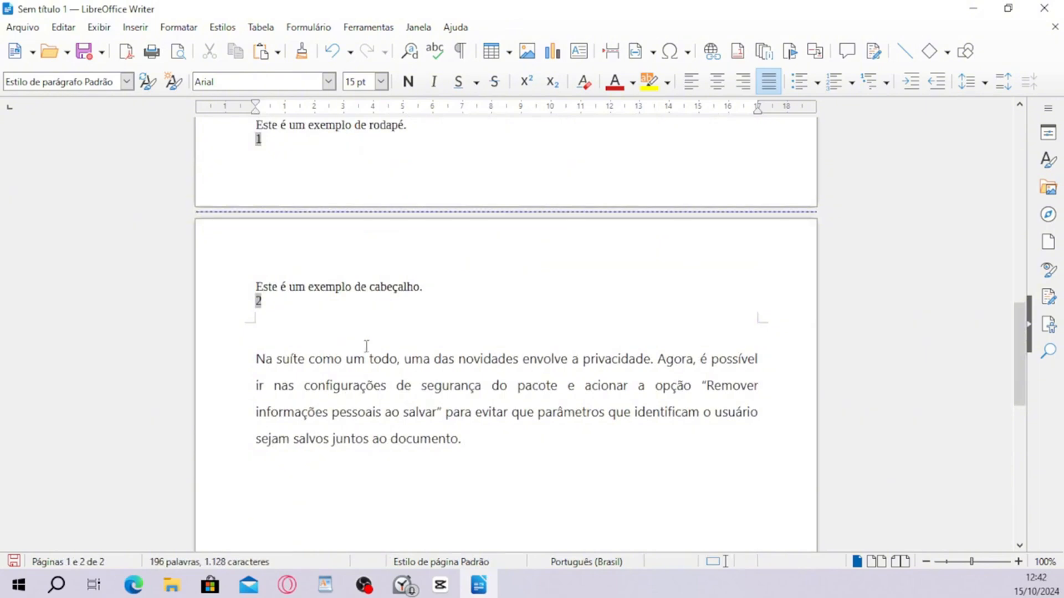
pyautogui.click(257, 305)
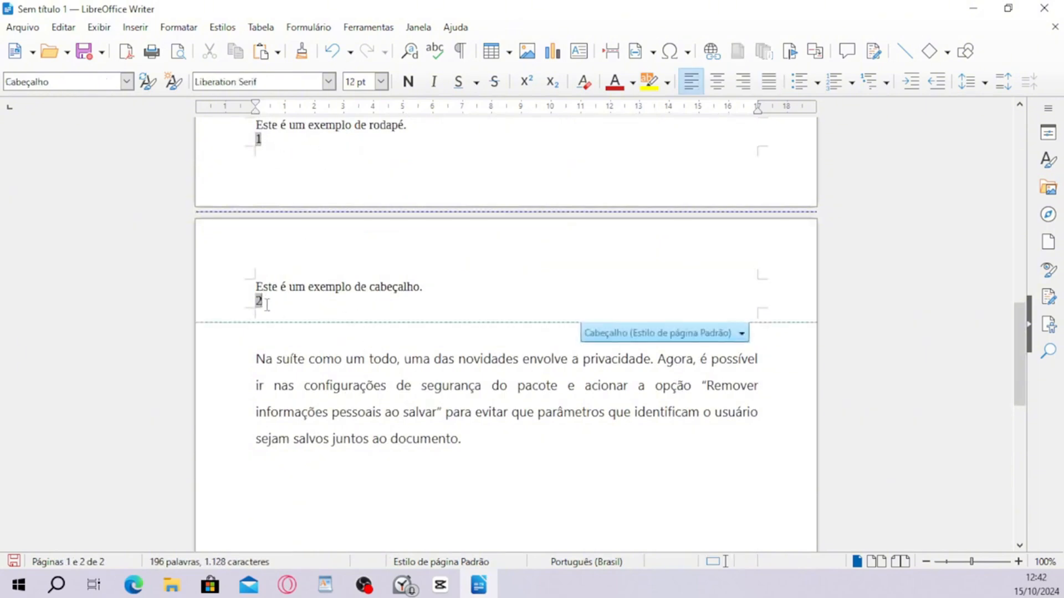
pyautogui.moveTo(276, 300); pyautogui.dragTo(242, 296)
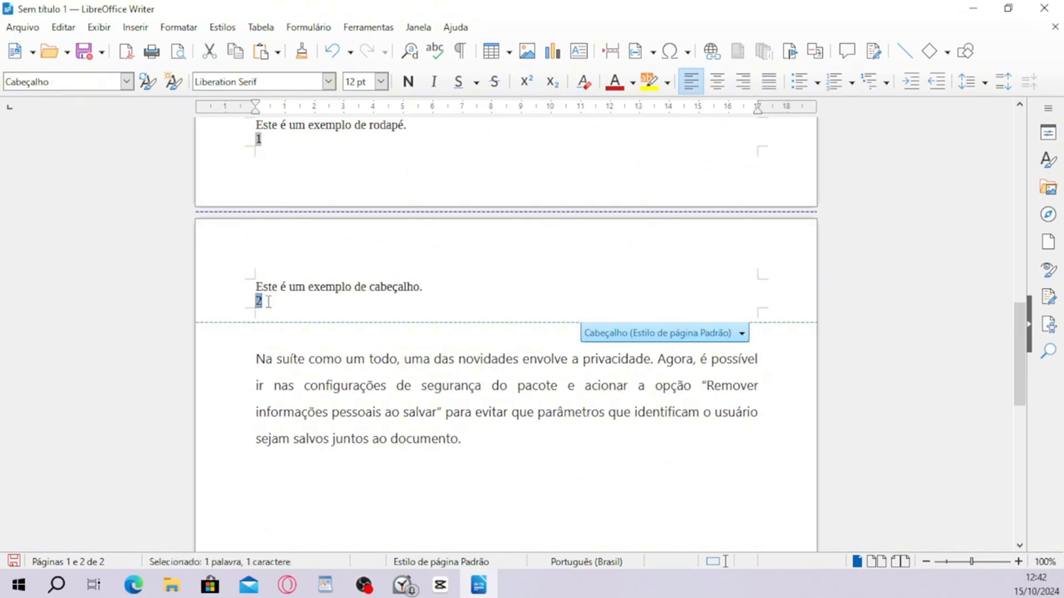
pyautogui.scroll(-10, 378, 391)
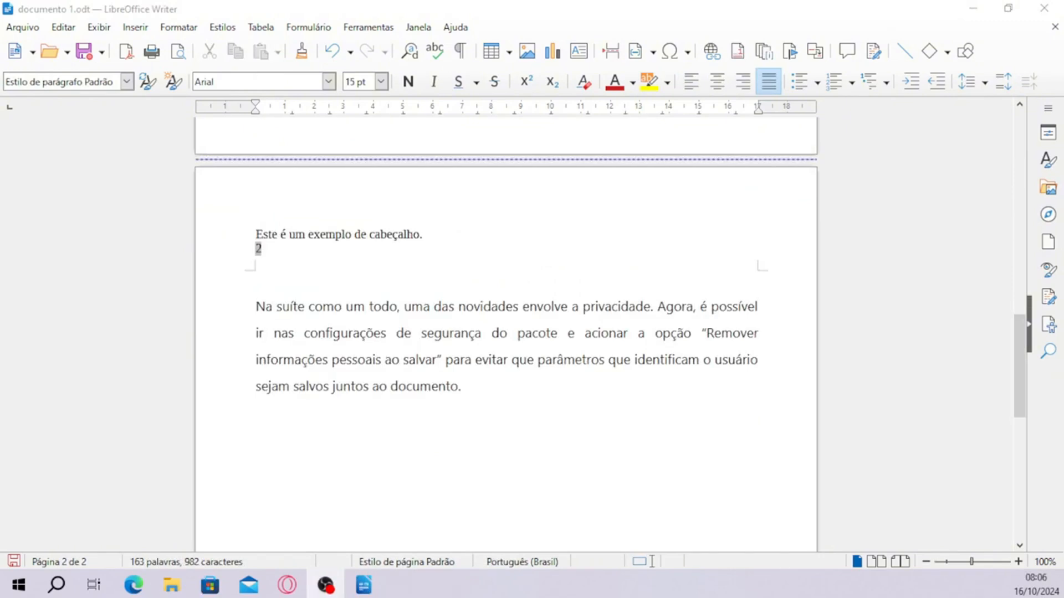
# Step: Insert the LibreOffice logo picture below the paragraph starting "Na suíte como um todo" on page 2
pyautogui.click(478, 403)
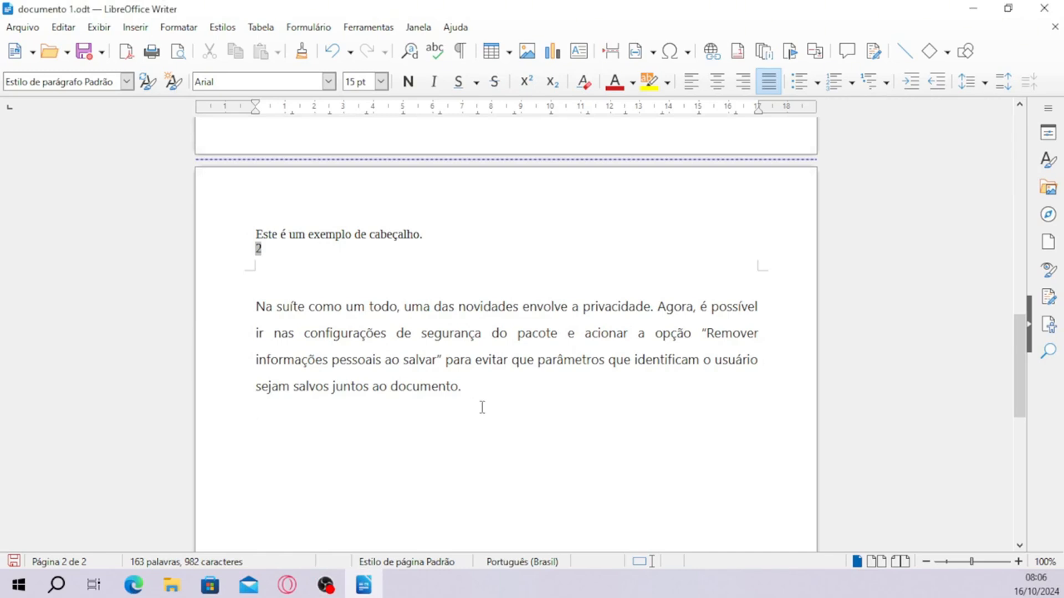
pyautogui.click(135, 28)
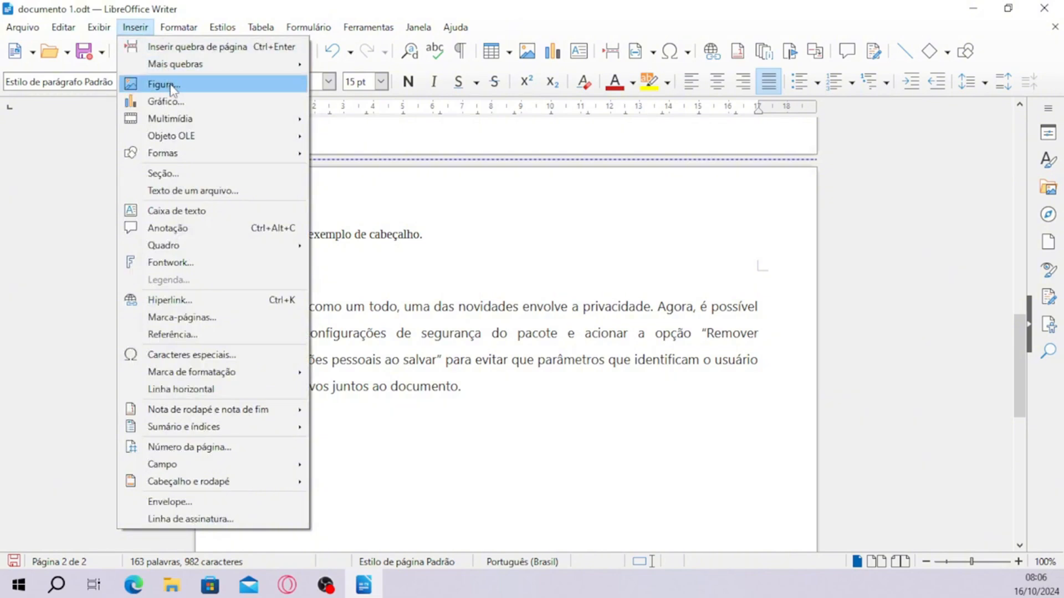
pyautogui.click(372, 244)
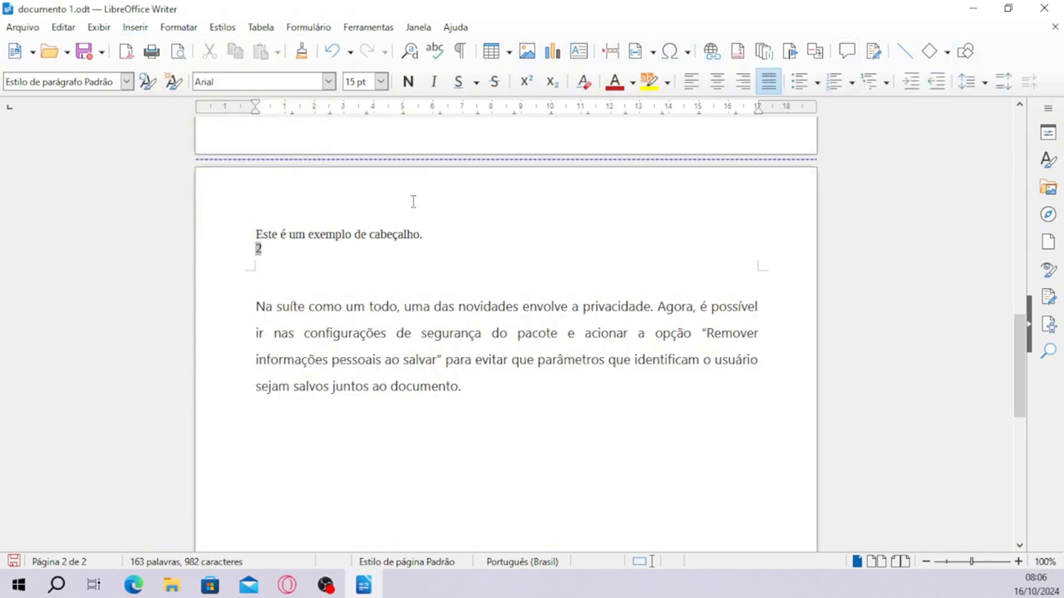
pyautogui.click(530, 54)
pyautogui.doubleClick(341, 151)
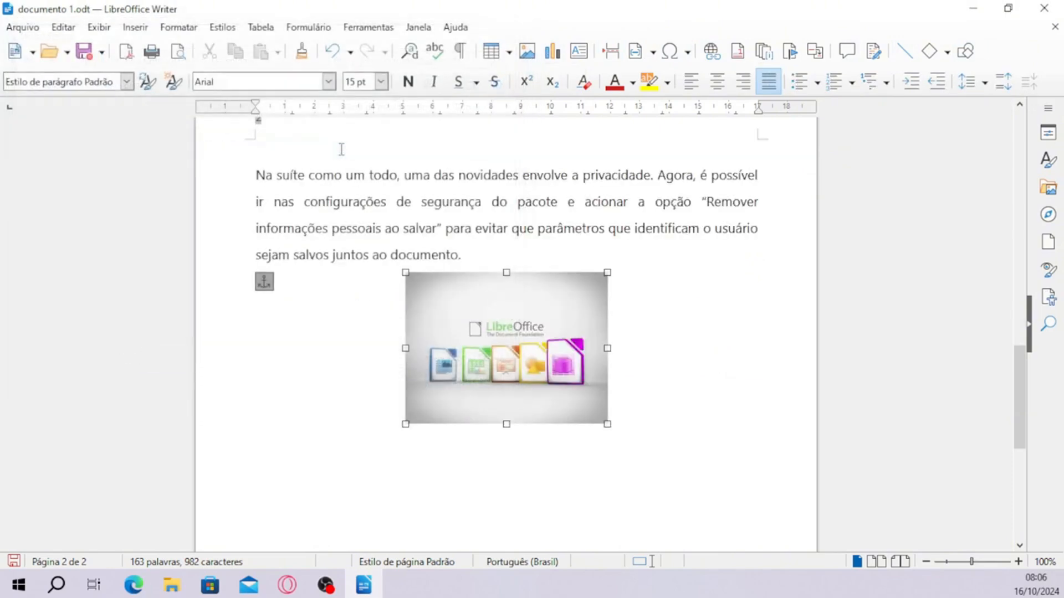
pyautogui.scroll(-3, 638, 341)
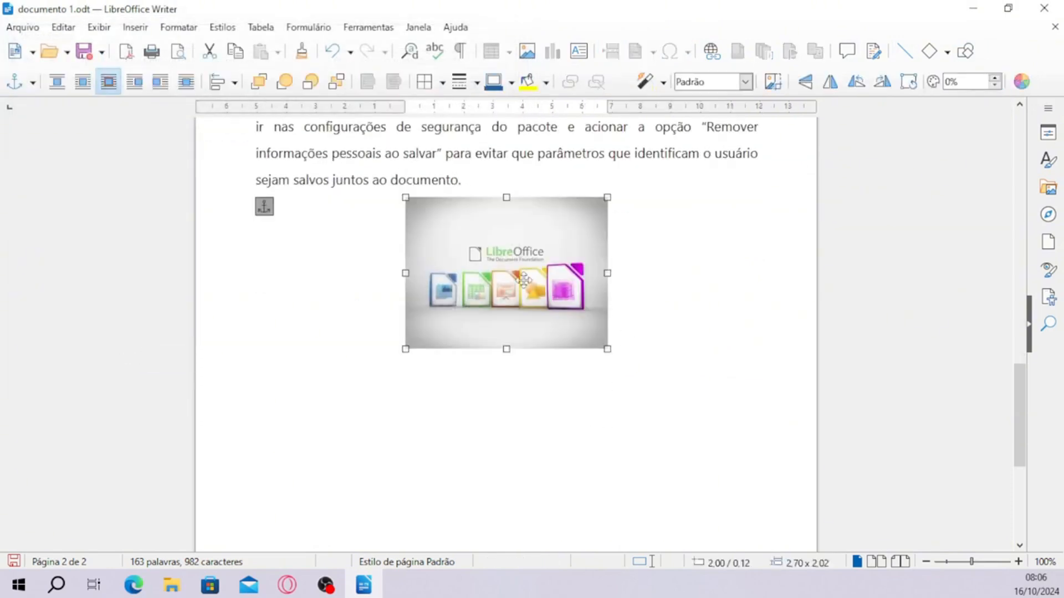
pyautogui.scroll(3, 705, 383)
pyautogui.click(705, 382)
pyautogui.scroll(2, 713, 378)
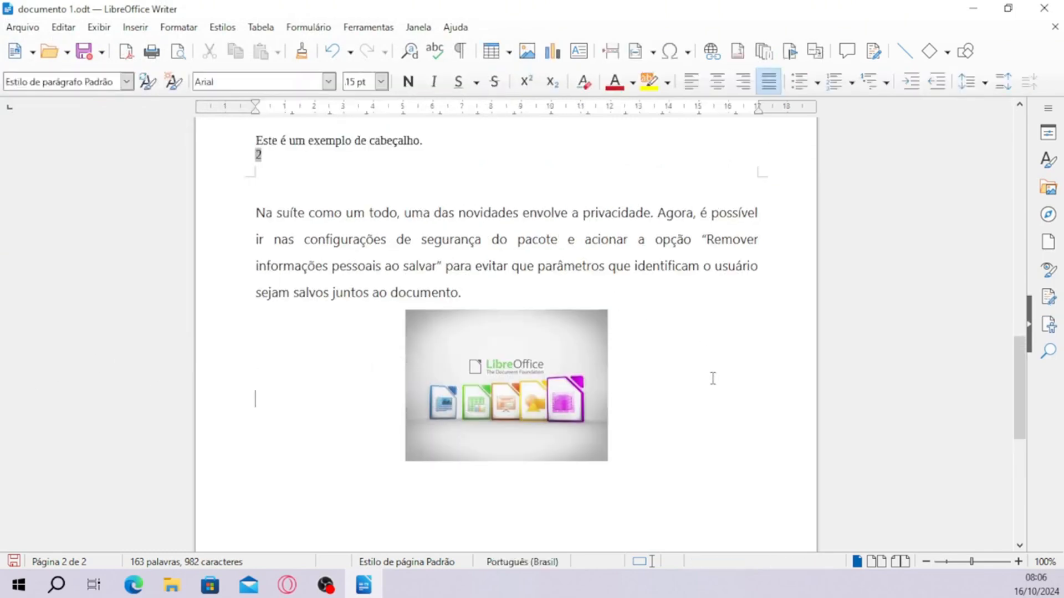
# Step: Reposition the LibreOffice picture so it sits roughly centred with a small gap below the paragraph, and deselect it
pyautogui.click(500, 388)
pyautogui.moveTo(500, 388); pyautogui.dragTo(424, 312)
pyautogui.moveTo(425, 312); pyautogui.dragTo(672, 469)
pyautogui.moveTo(680, 458); pyautogui.dragTo(547, 422)
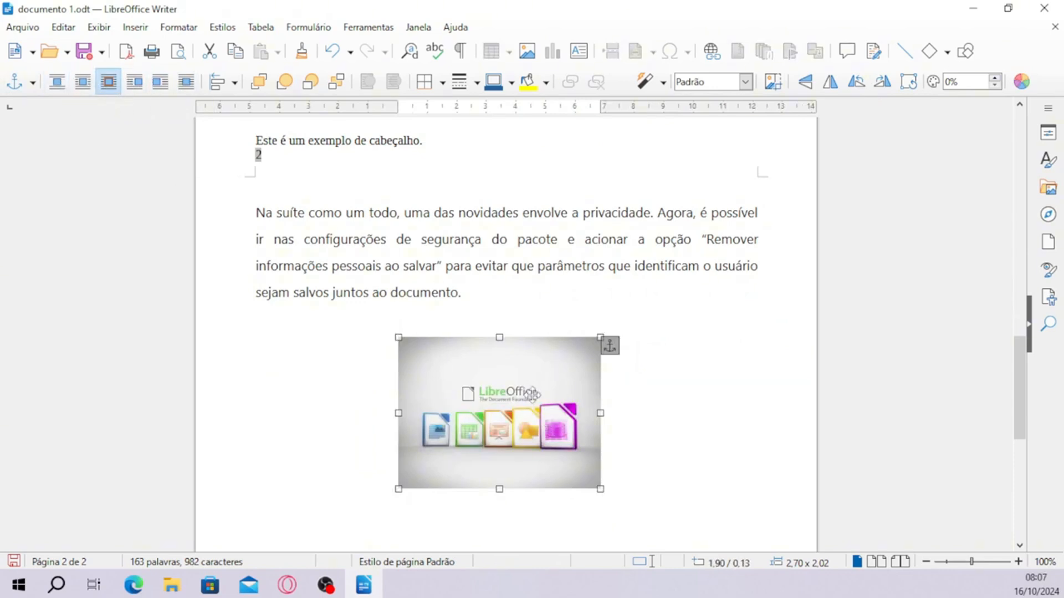
pyautogui.click(739, 432)
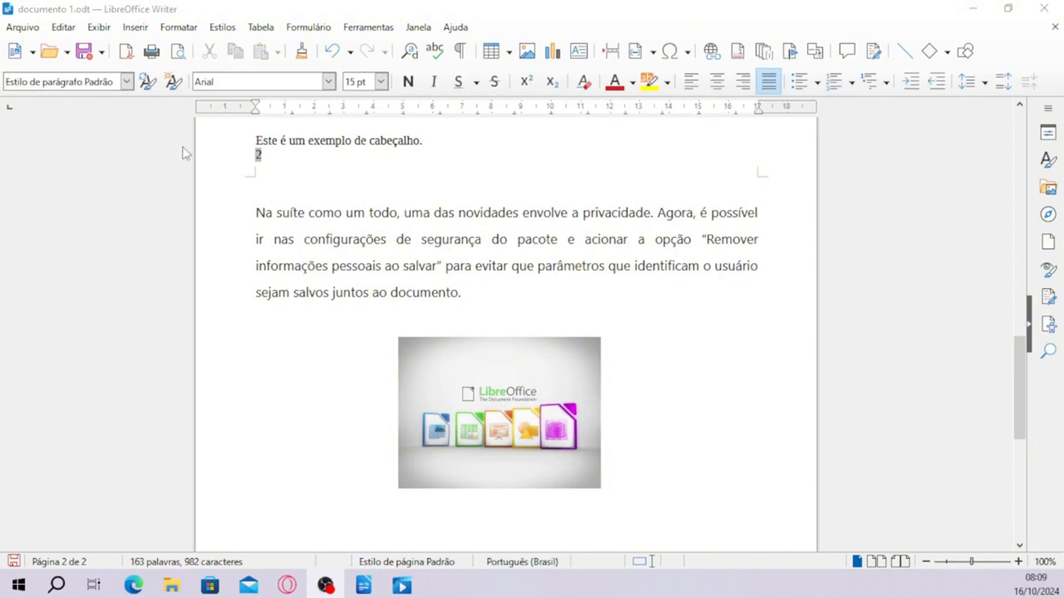
# Step: Try out a table of three columns and three rows after "sejam salvos juntos ao documento." and remove it
pyautogui.click(498, 297)
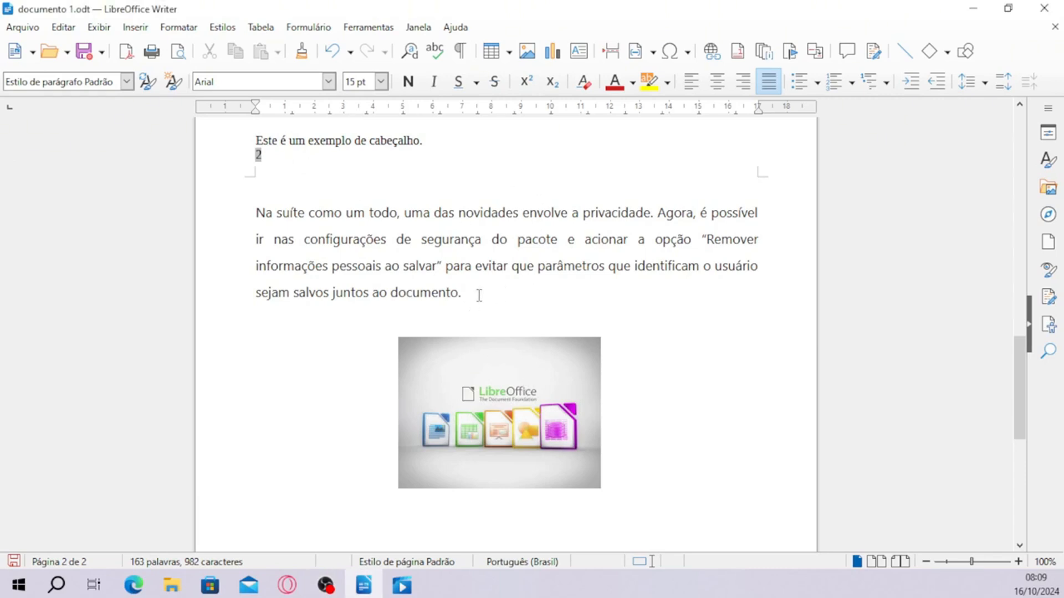
pyautogui.click(274, 29)
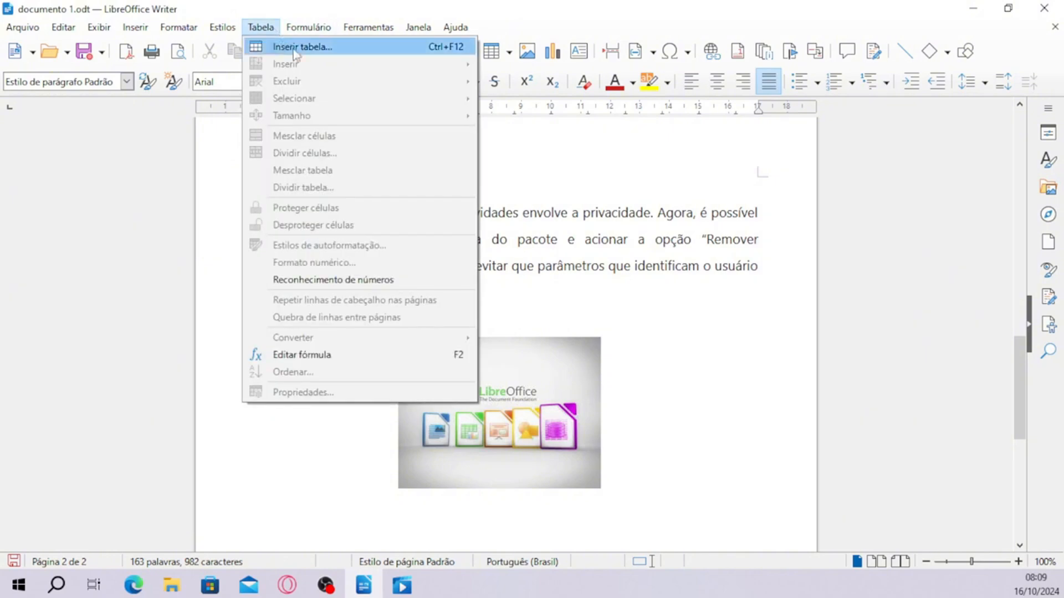
pyautogui.click(535, 275)
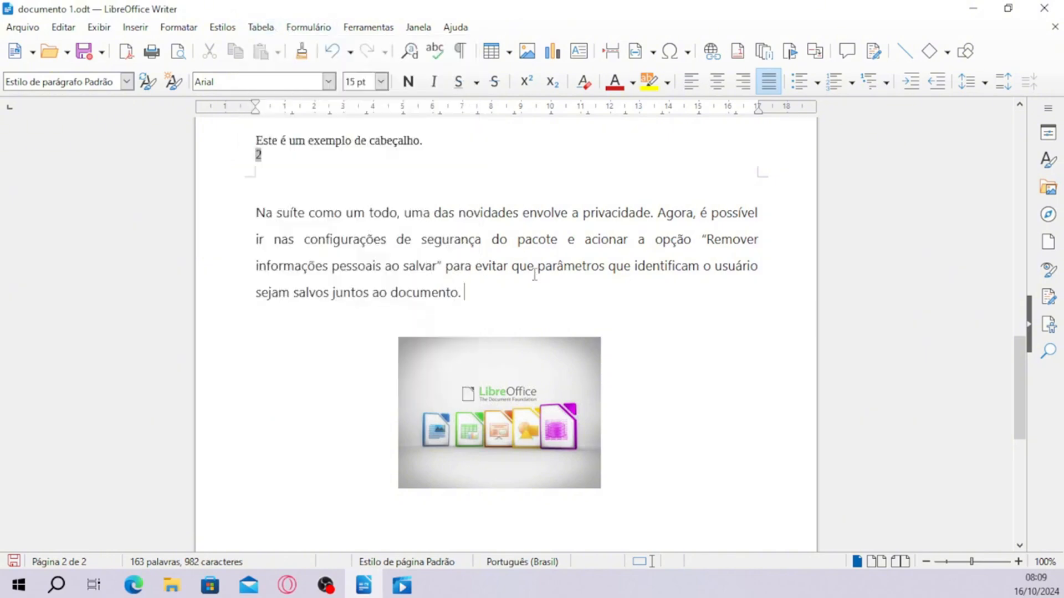
pyautogui.click(499, 56)
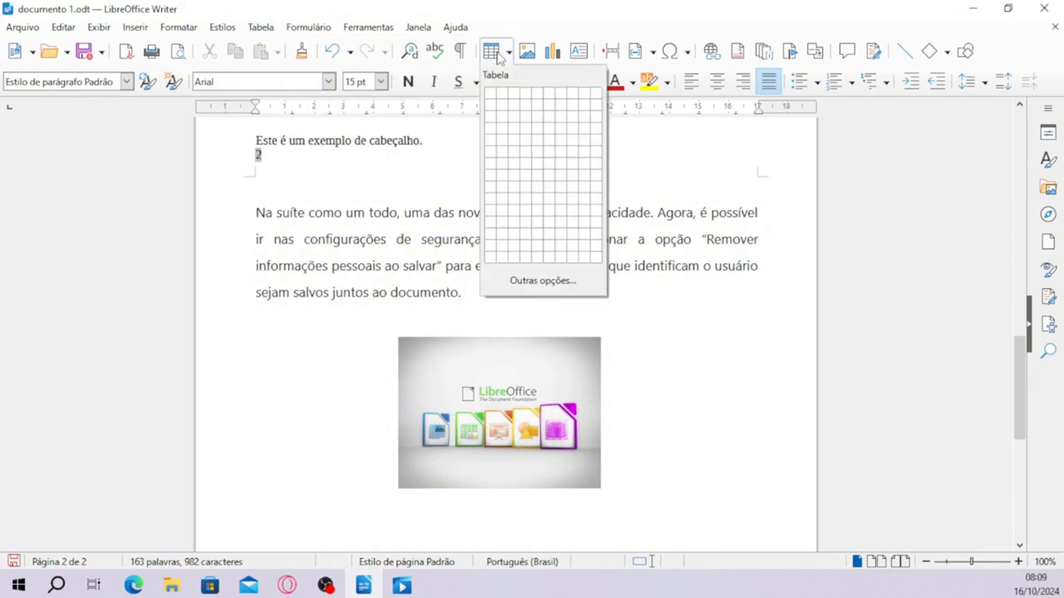
pyautogui.click(514, 123)
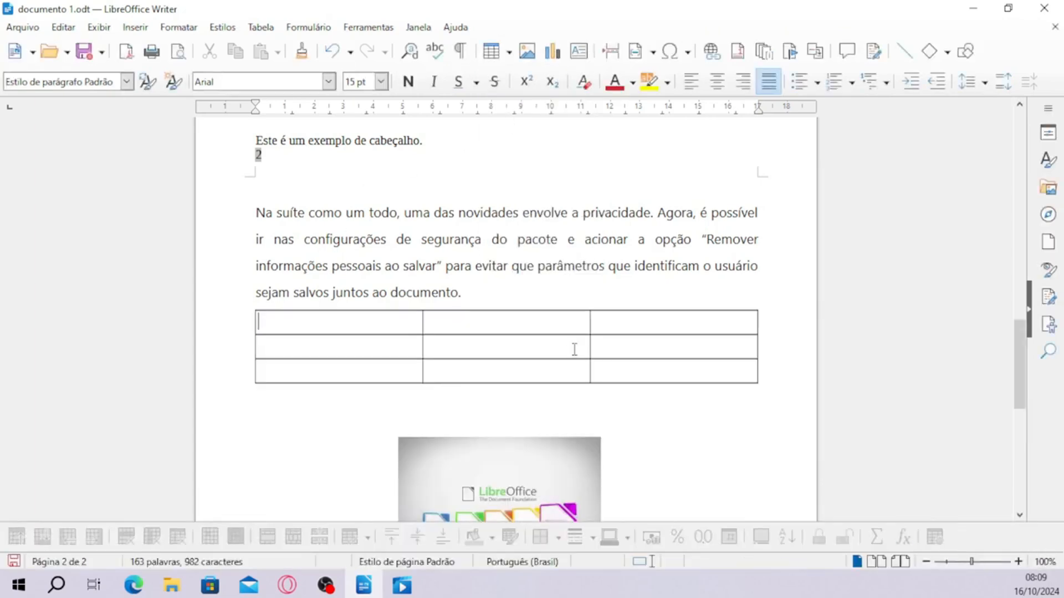
pyautogui.click(428, 349)
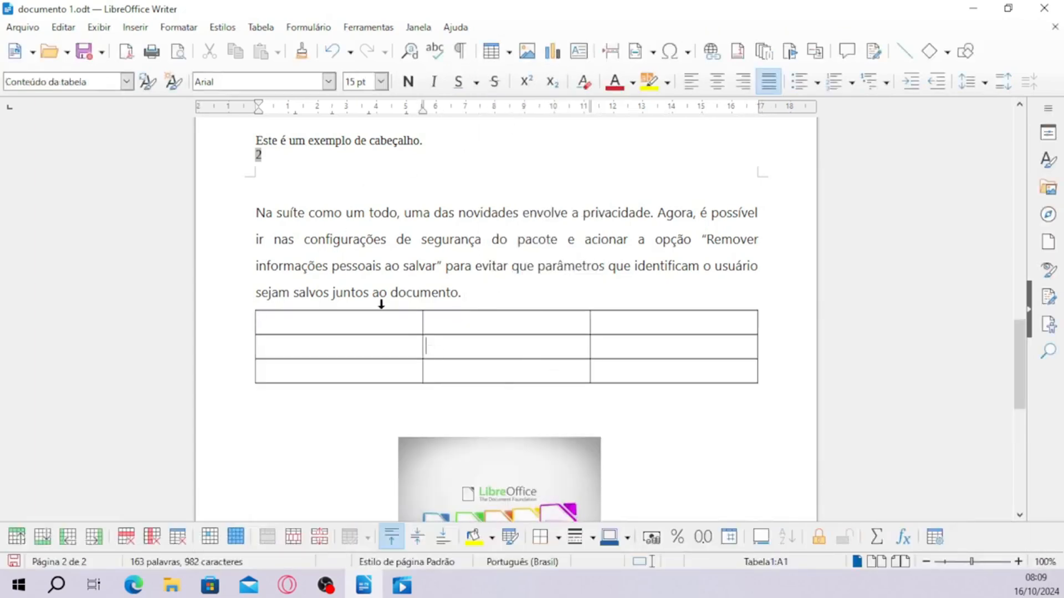
pyautogui.click(469, 294)
pyautogui.press('Delete')
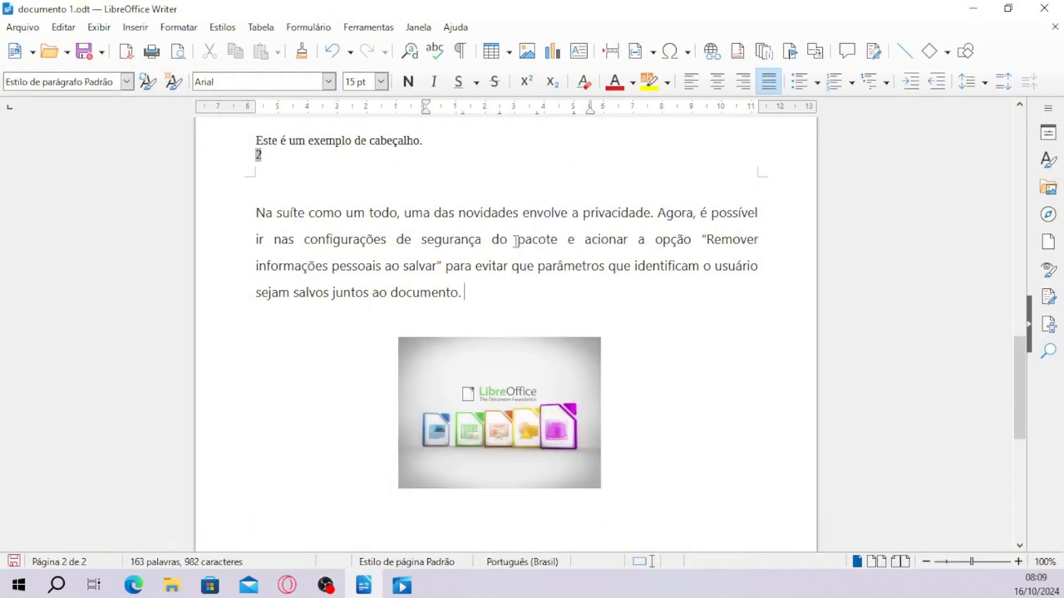
# Step: Insert a table of three columns and three rows inside the paragraph, just before "do pacote"
pyautogui.click(490, 242)
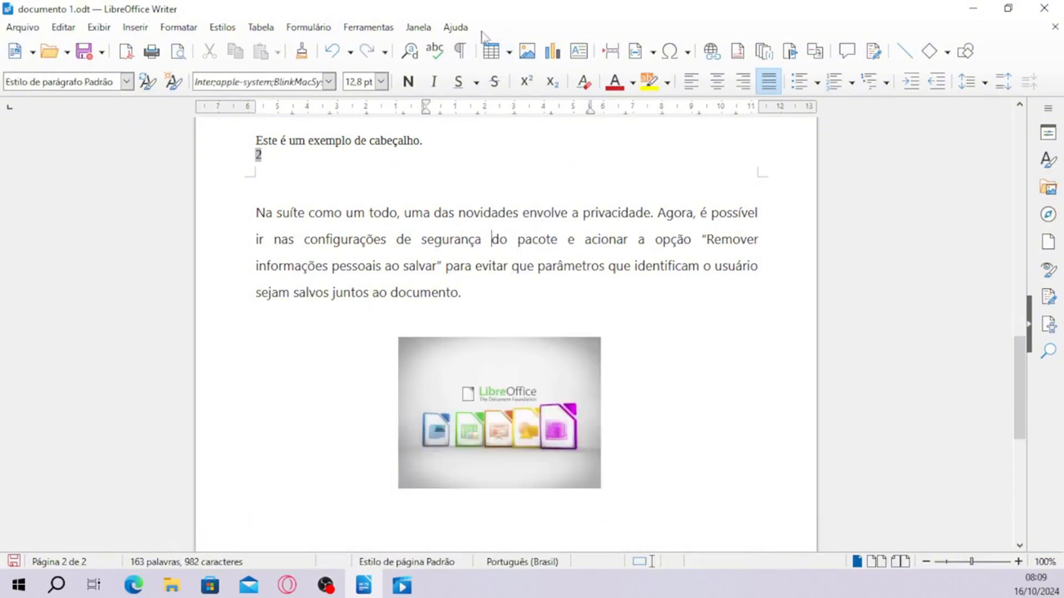
pyautogui.click(490, 52)
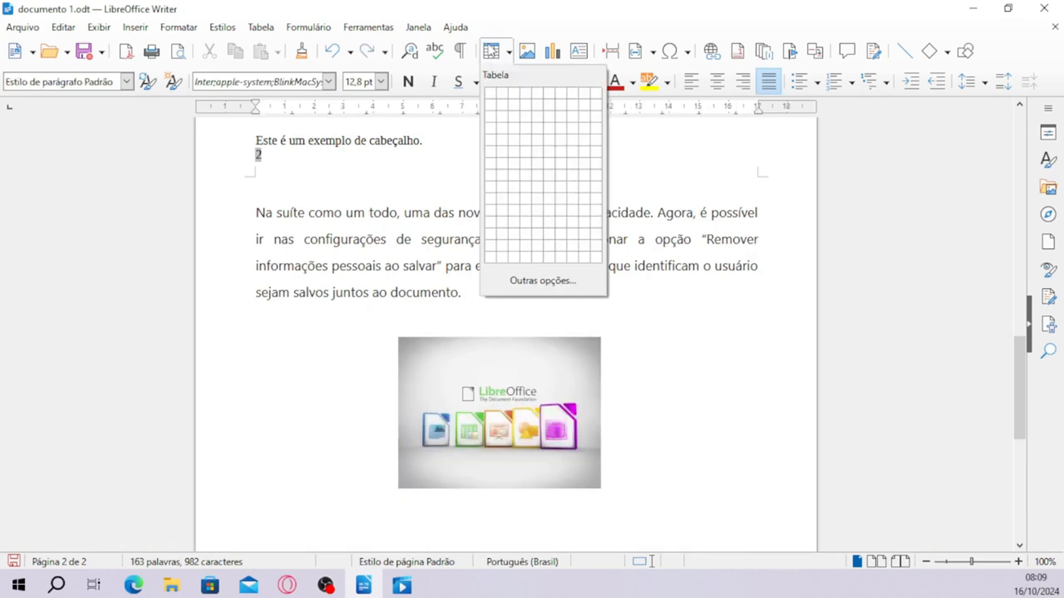
pyautogui.click(513, 117)
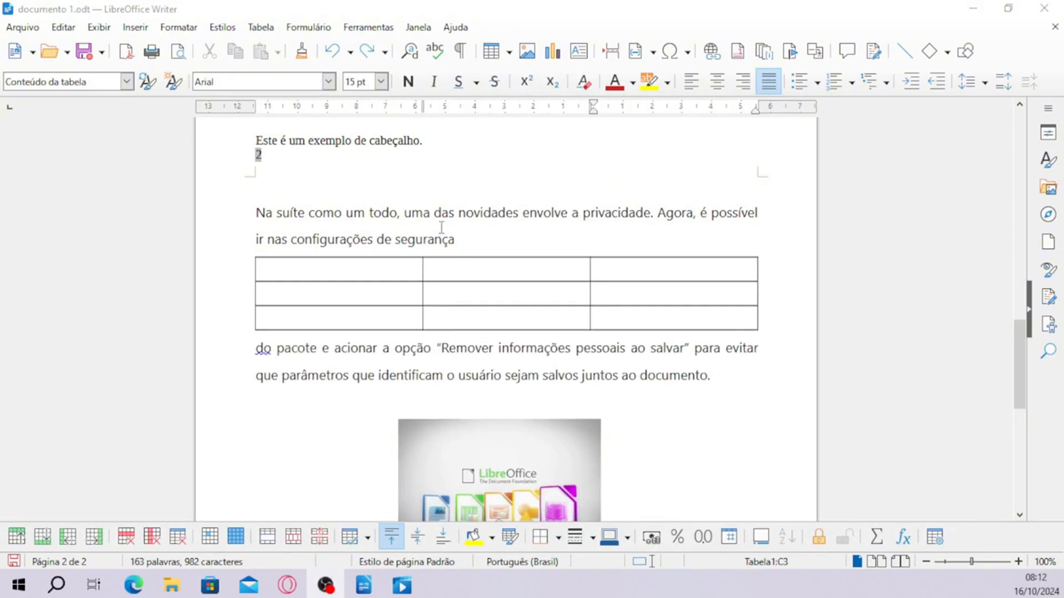
# Step: Fill the first cell of the table's middle row with 33 letters "a" so the text wraps onto a second line
pyautogui.click(364, 296)
pyautogui.write('aaaaa')
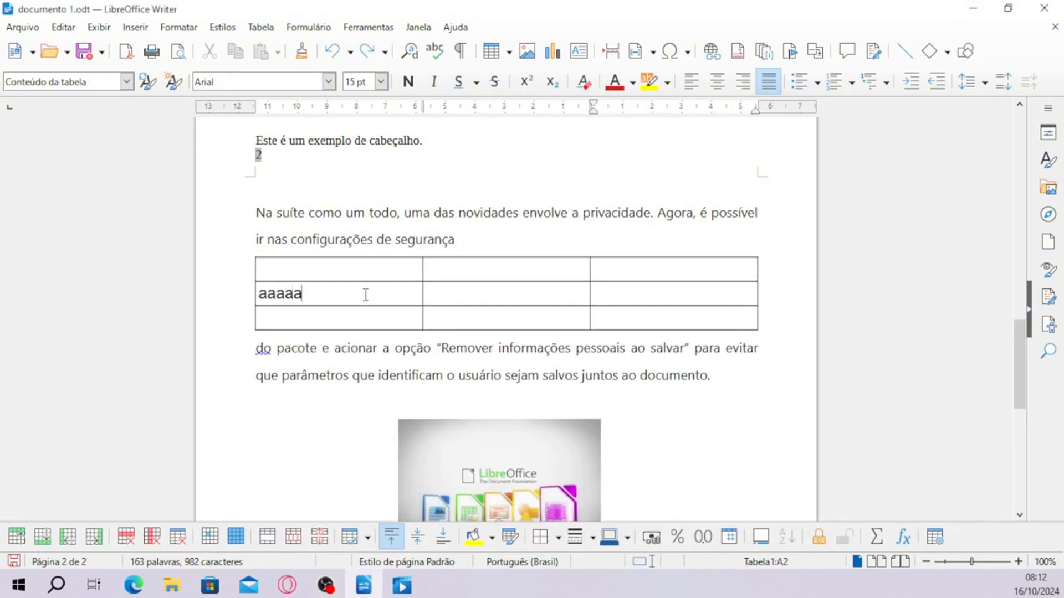
pyautogui.write('aaaaaaaaaa')
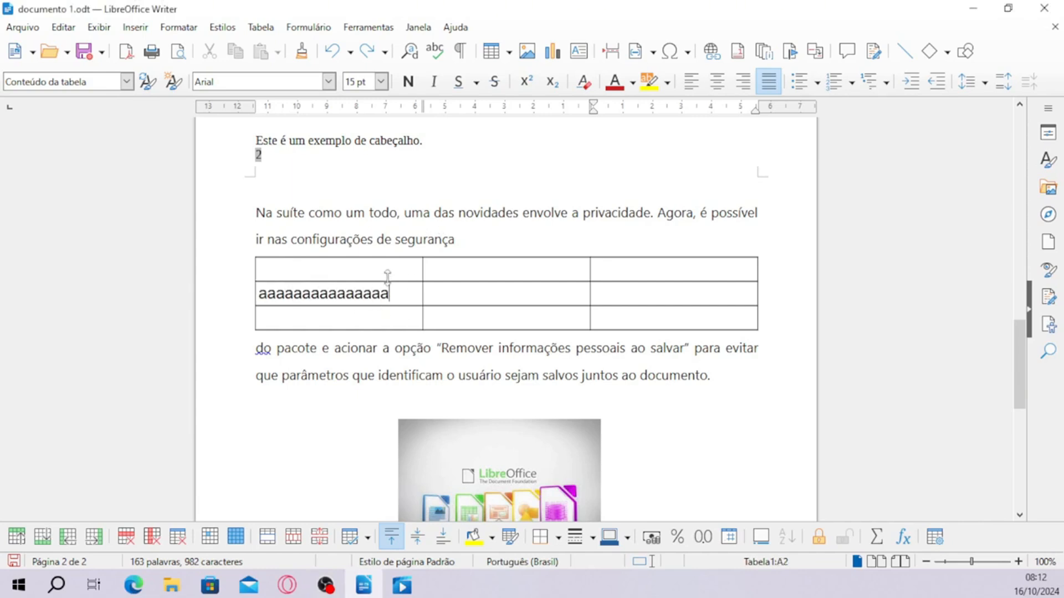
pyautogui.write('aaaaaaaaaa')
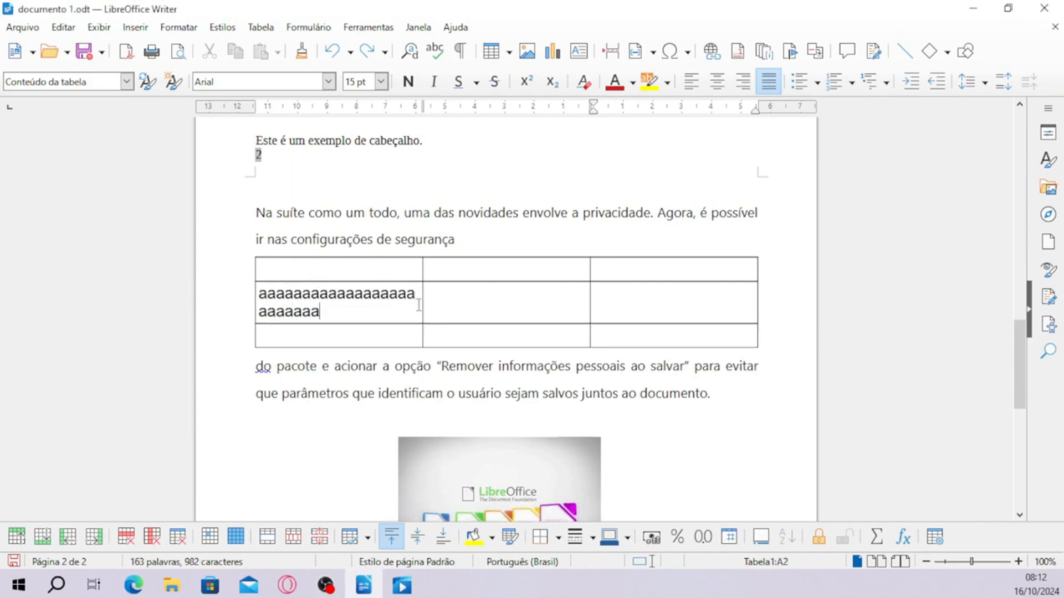
pyautogui.write('aaaaaaaa')
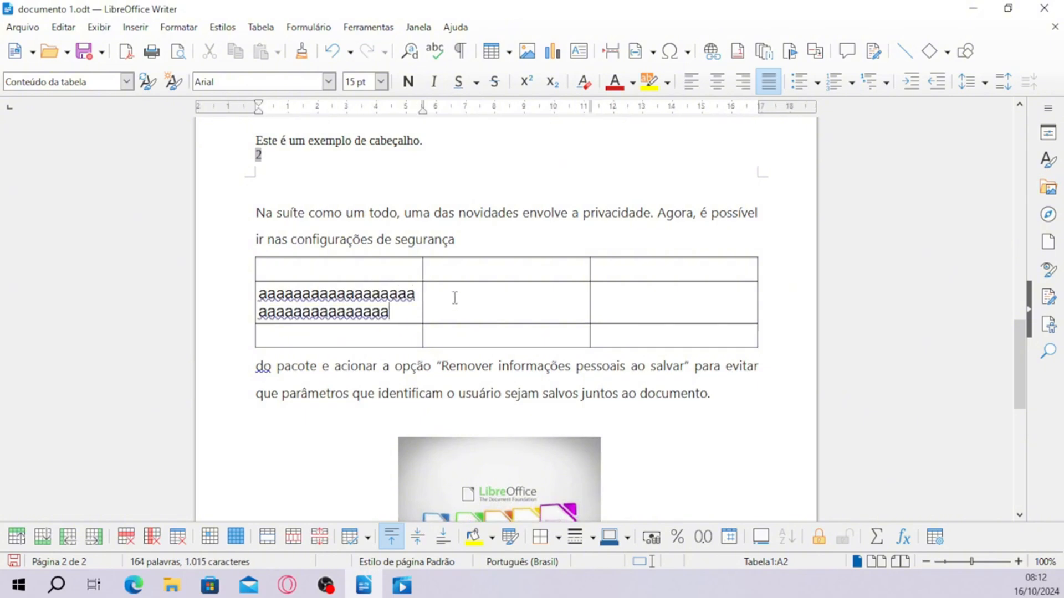
# Step: Insert one row above and one row below the table row containing the "a" text
pyautogui.rightClick(487, 298)
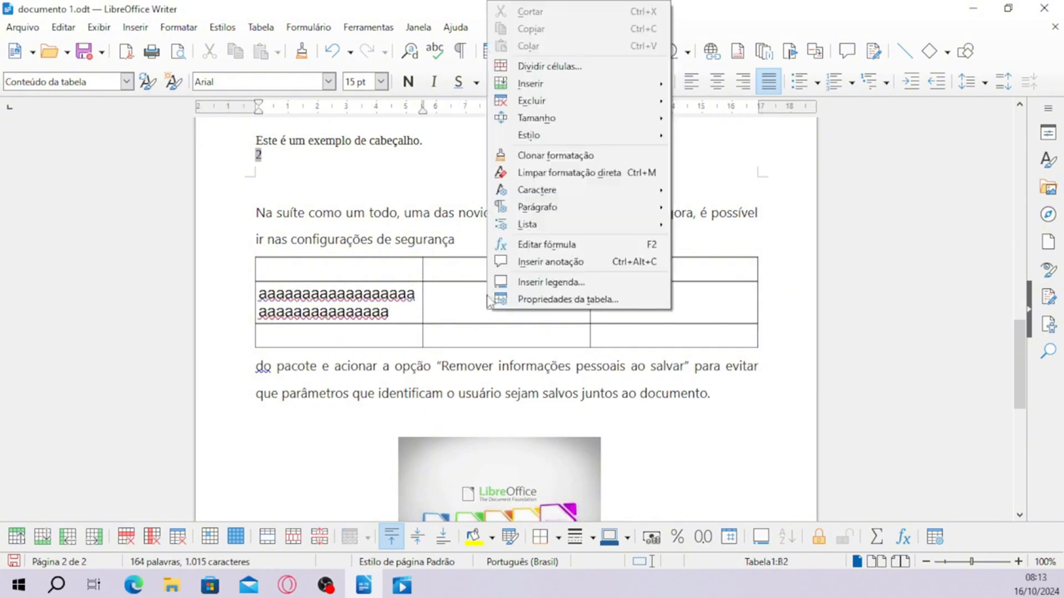
pyautogui.moveTo(593, 85)
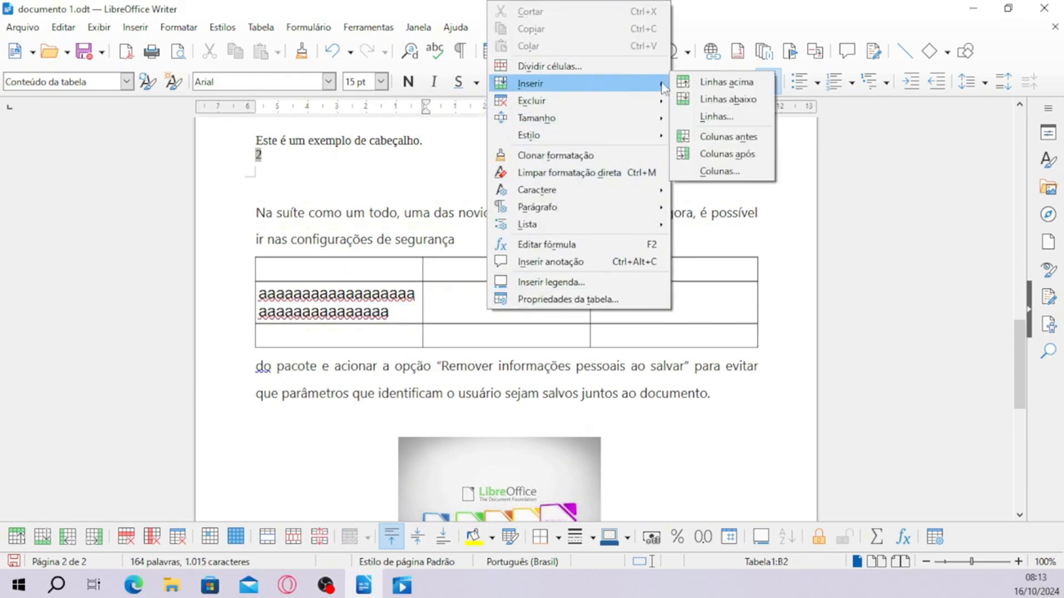
pyautogui.click(687, 83)
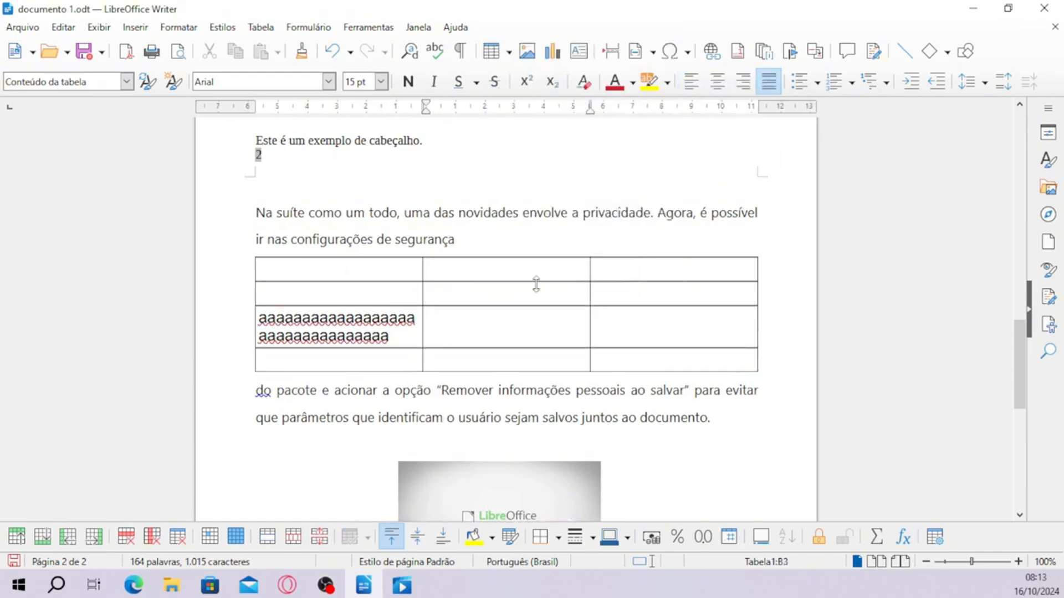
pyautogui.rightClick(527, 320)
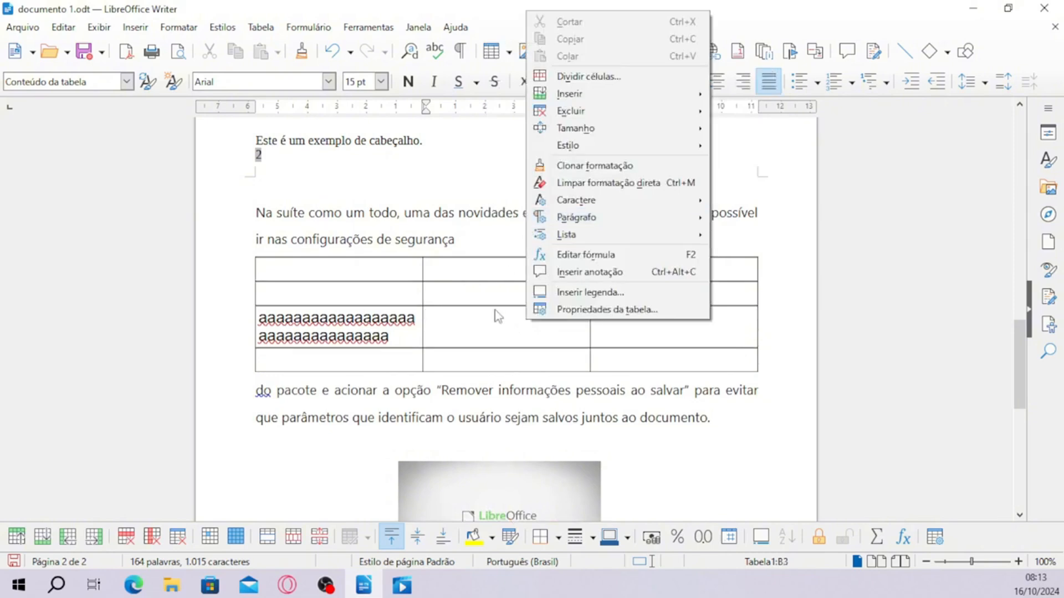
pyautogui.moveTo(672, 93)
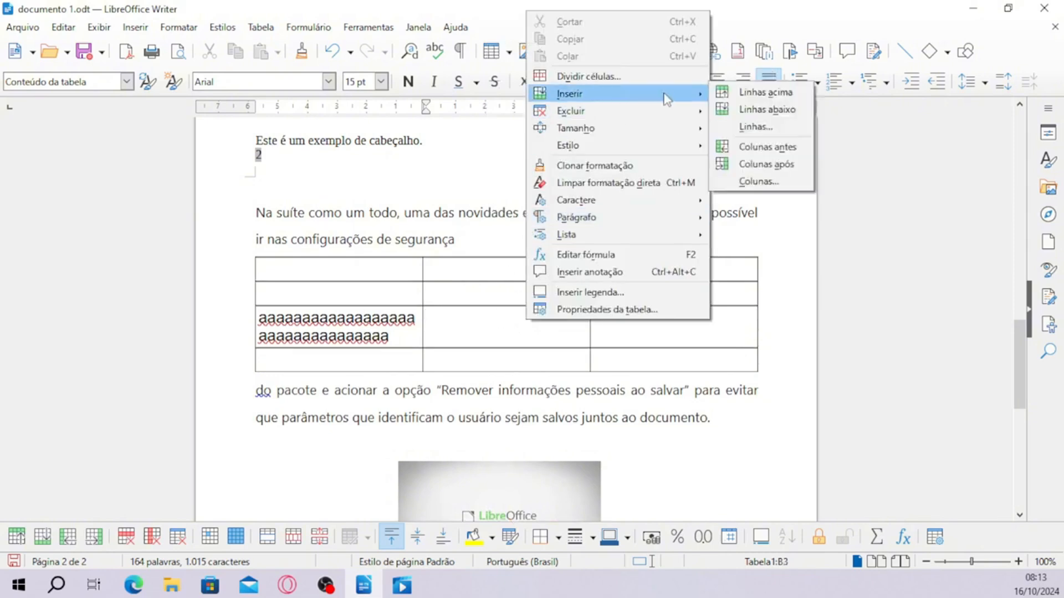
pyautogui.click(775, 112)
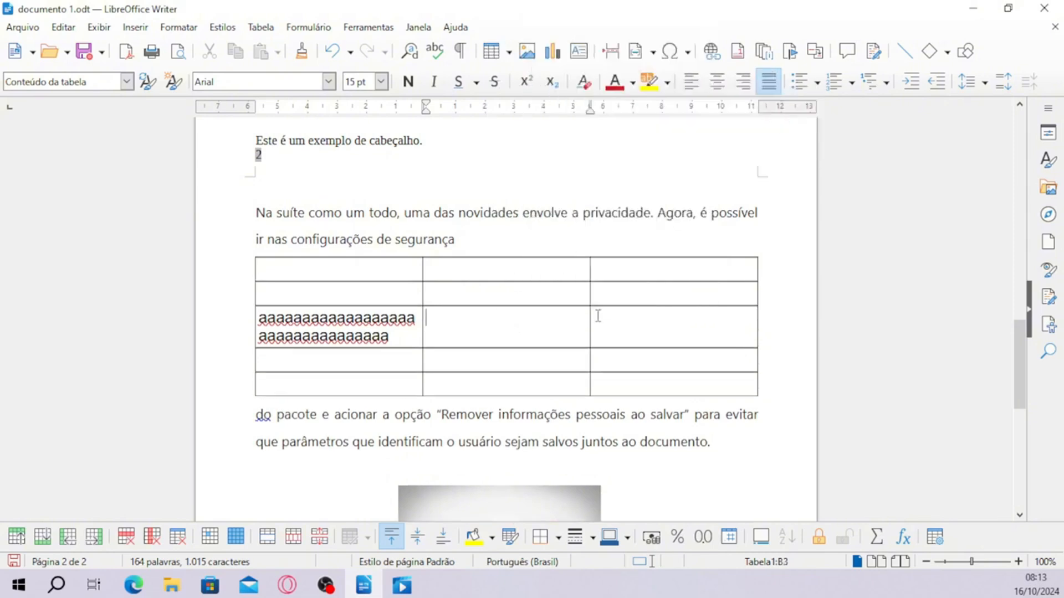
# Step: Insert a column before the table's second column and another column after that original column
pyautogui.rightClick(530, 323)
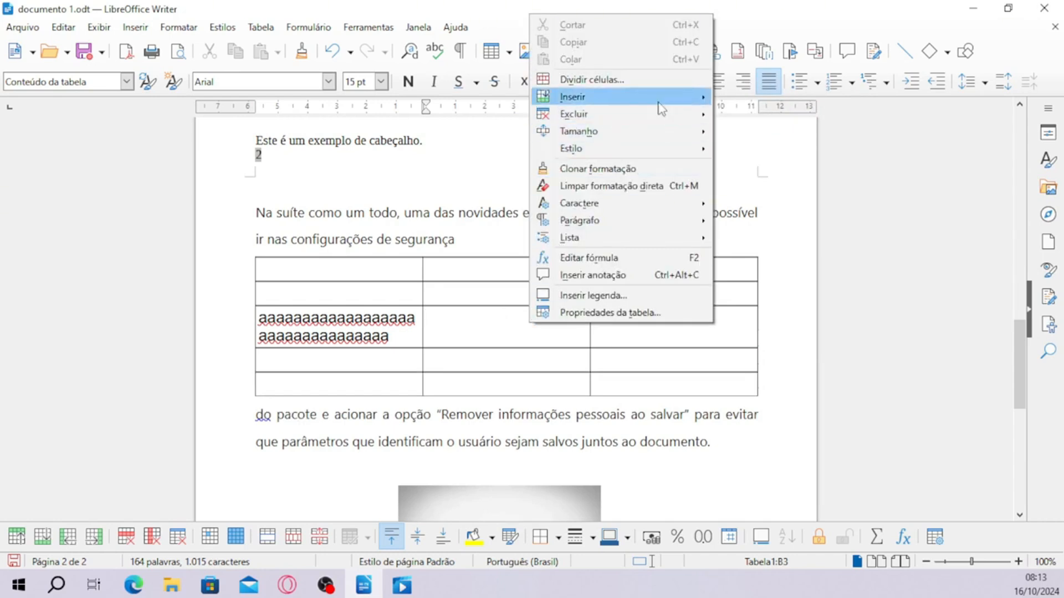
pyautogui.moveTo(661, 102)
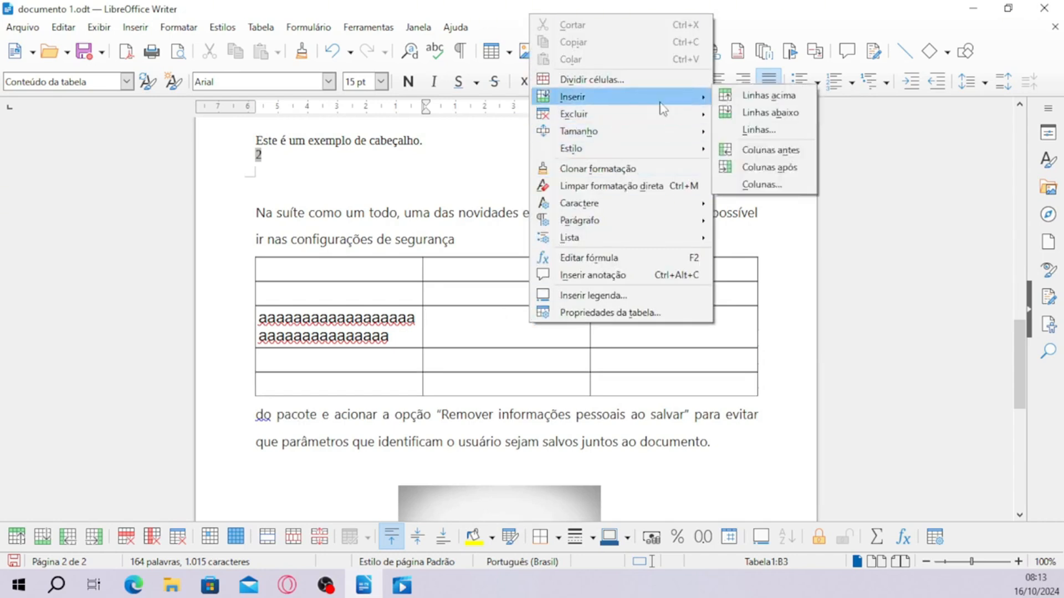
pyautogui.click(764, 153)
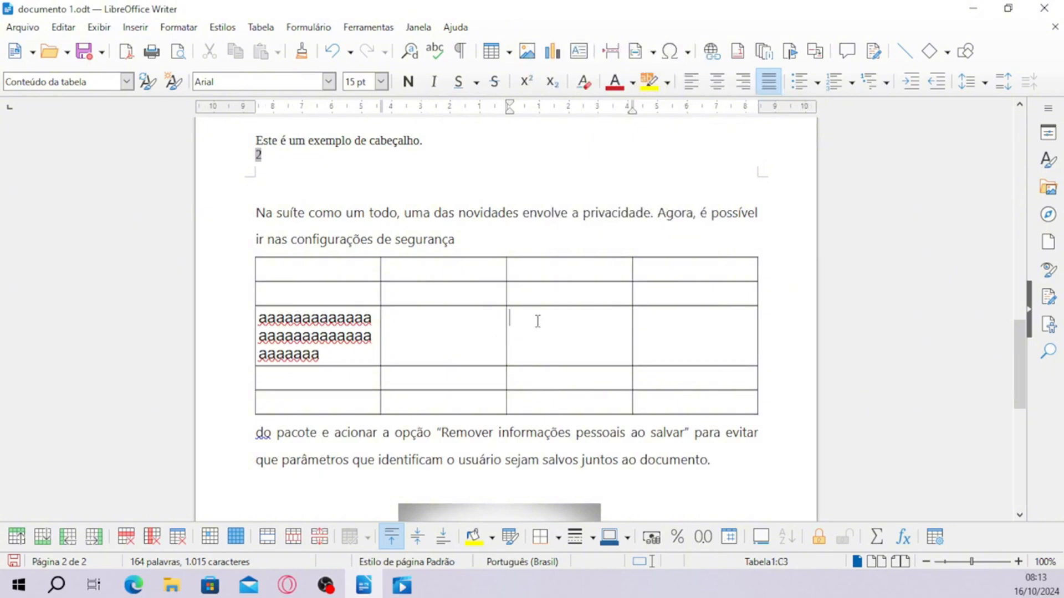
pyautogui.rightClick(530, 320)
pyautogui.moveTo(648, 98)
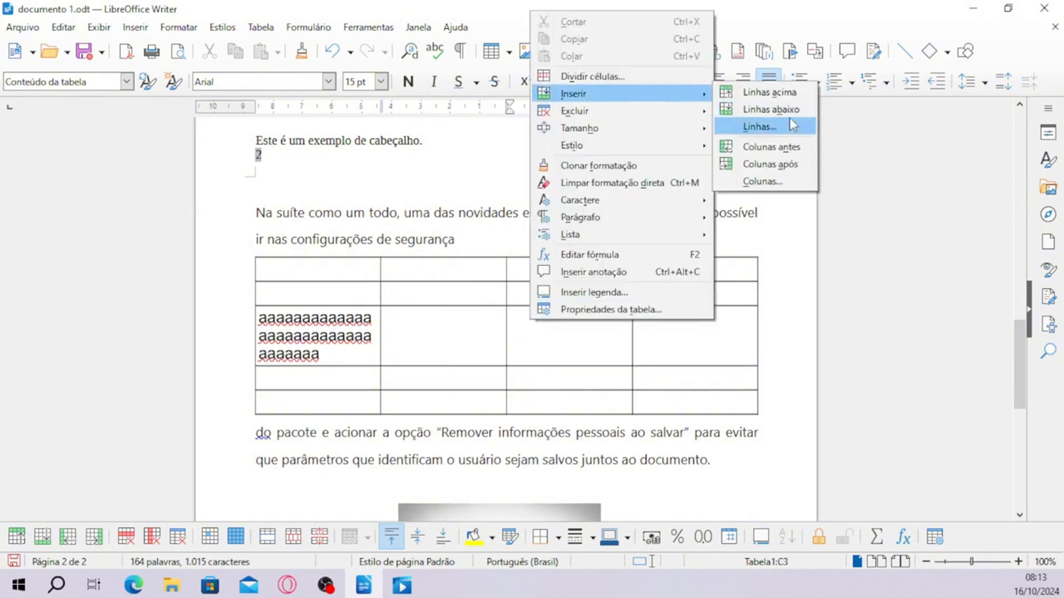
pyautogui.click(783, 163)
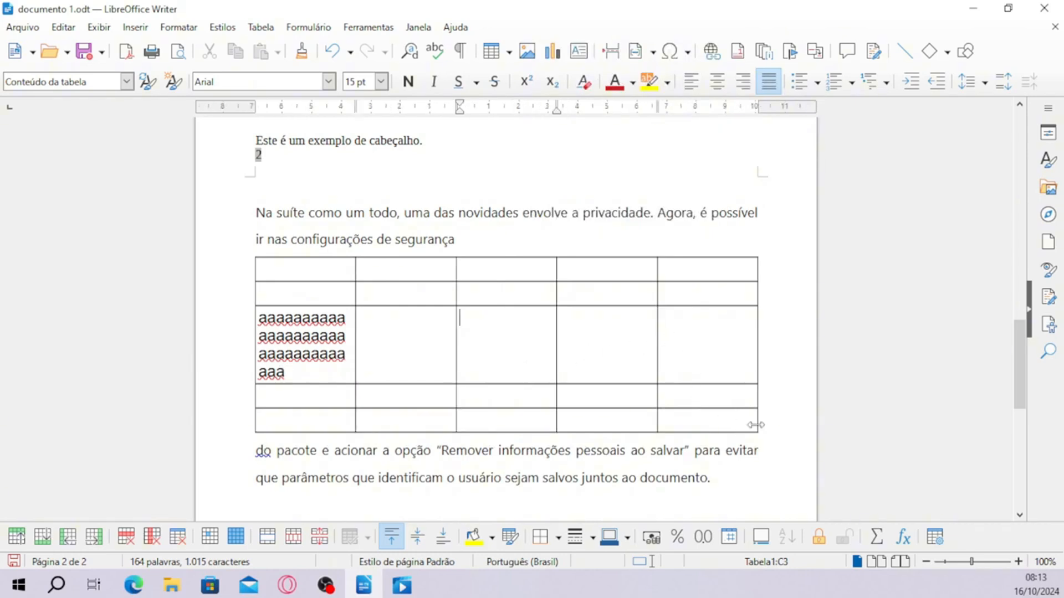
# Step: Delete the whole table on page 2 and rejoin "do pacote" with the text after "segurança"
pyautogui.moveTo(756, 426); pyautogui.dragTo(309, 274)
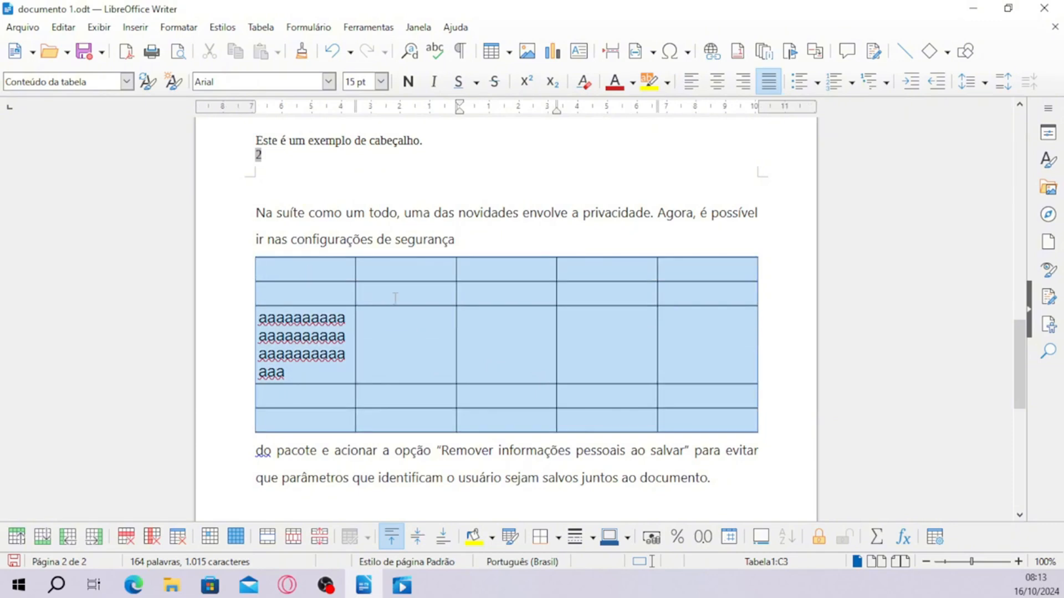
pyautogui.rightClick(507, 353)
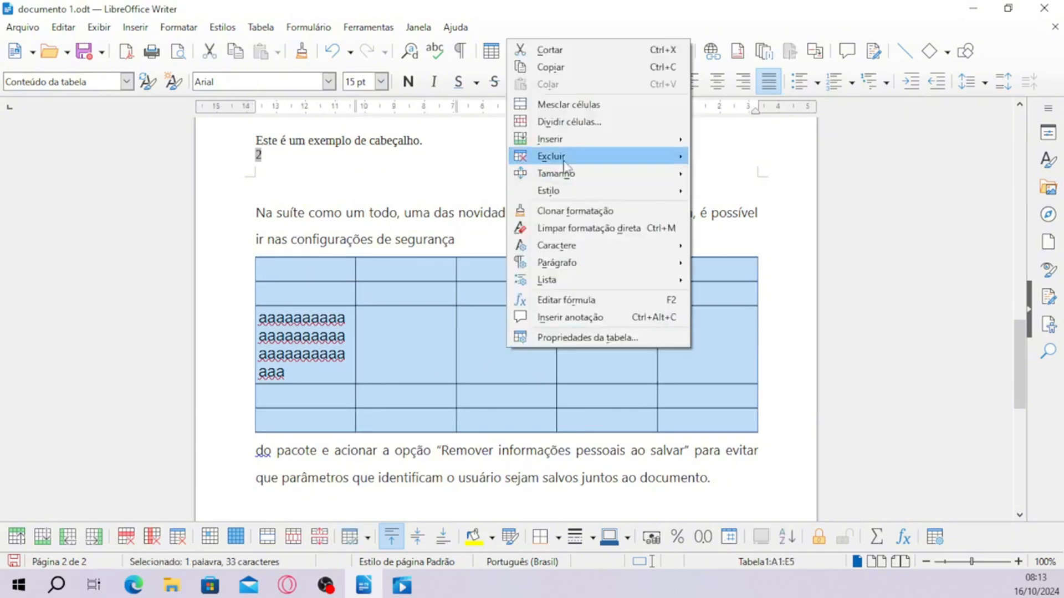
pyautogui.moveTo(560, 156)
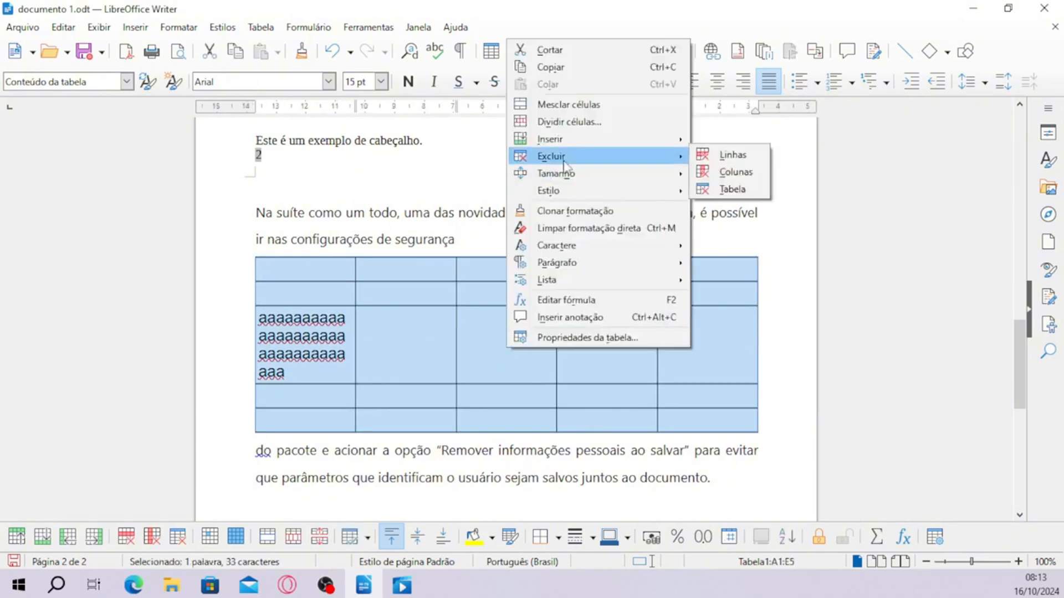
pyautogui.click(741, 194)
pyautogui.press('Delete')
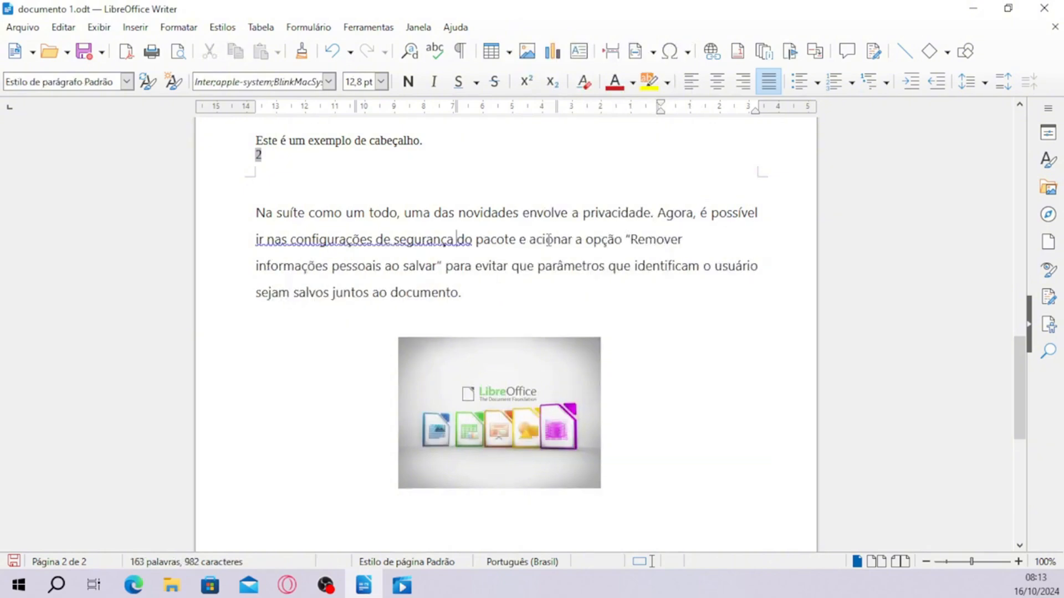
# Step: Left-align the privacy paragraph on page 2 and return it to justified alignment
pyautogui.click(460, 313)
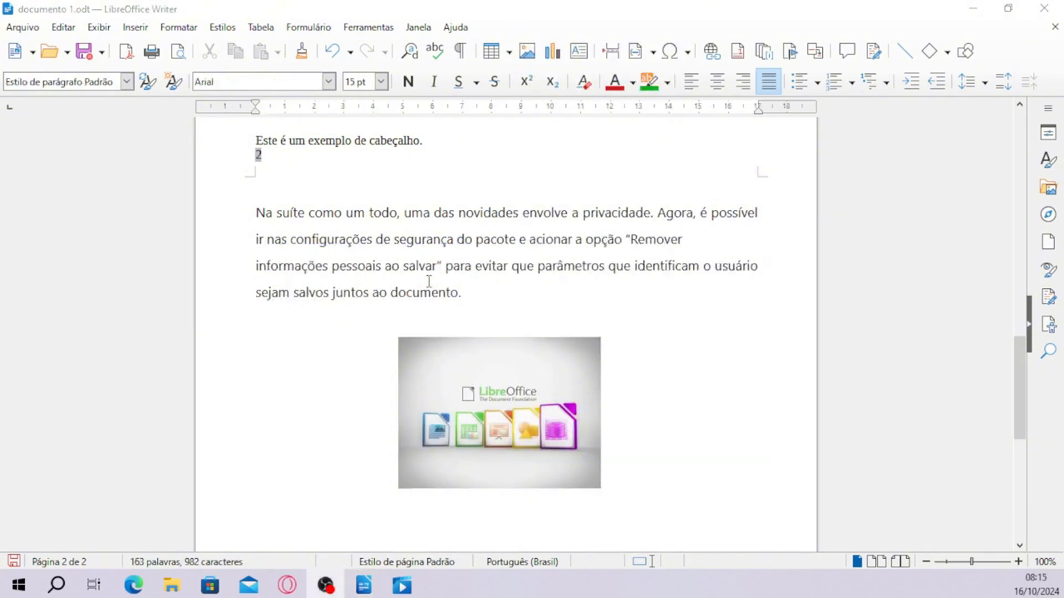
pyautogui.click(608, 266)
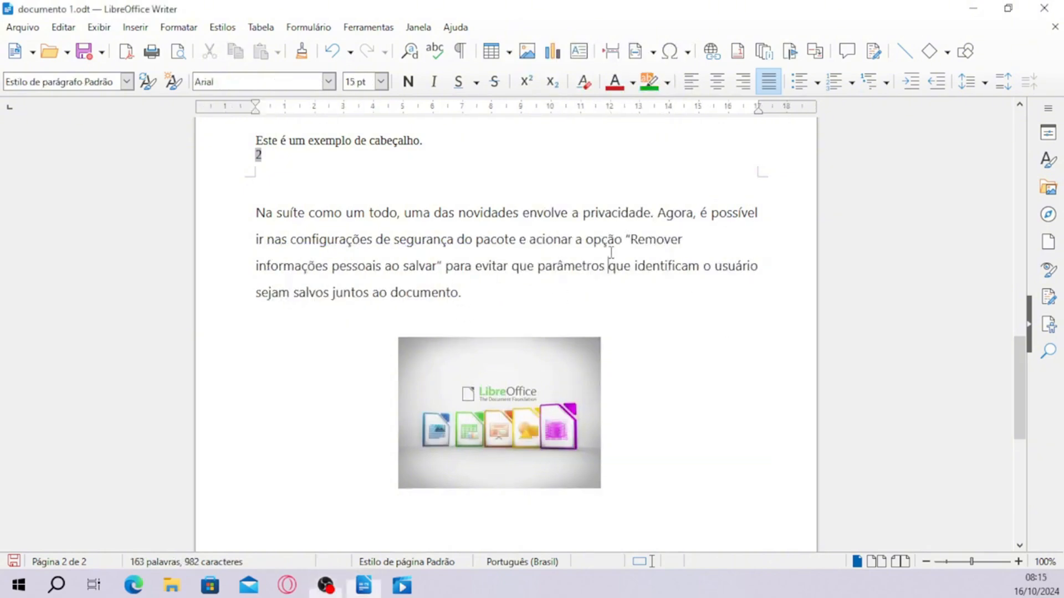
pyautogui.moveTo(302, 214); pyautogui.dragTo(477, 280)
pyautogui.click(724, 323)
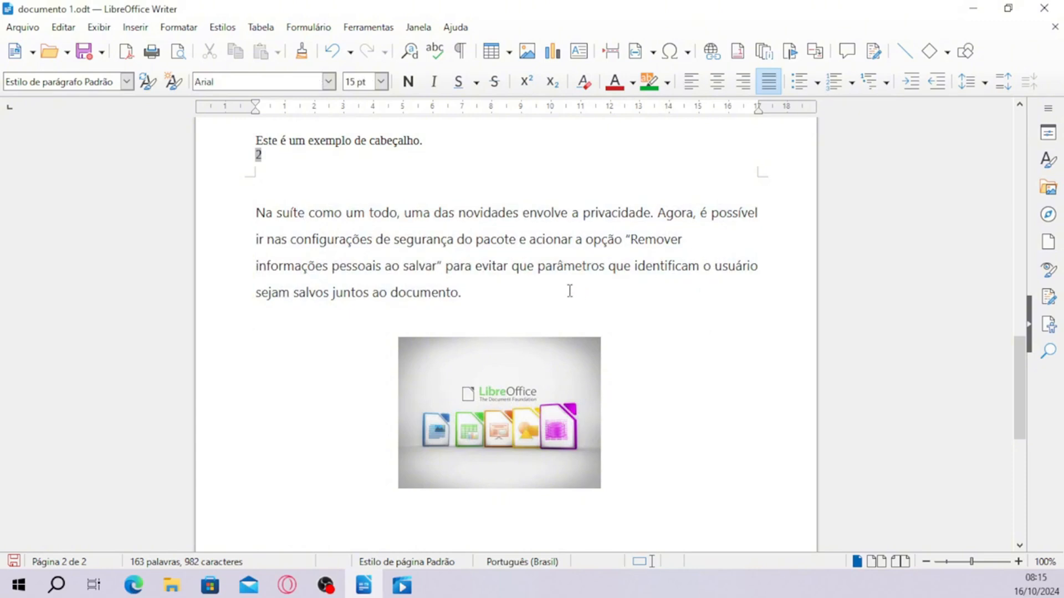
pyautogui.moveTo(492, 288); pyautogui.dragTo(251, 213)
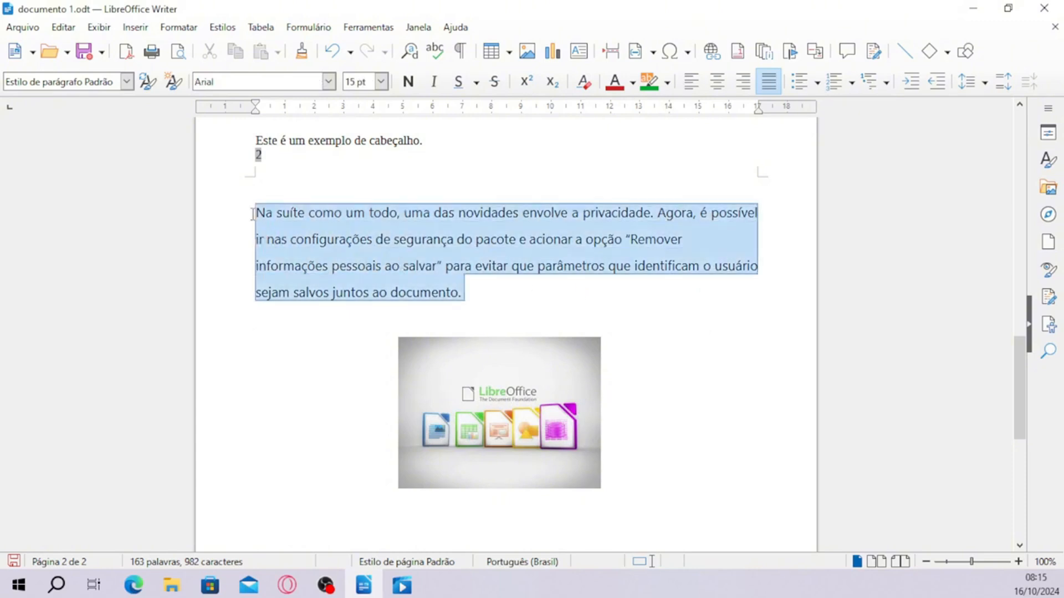
pyautogui.click(691, 83)
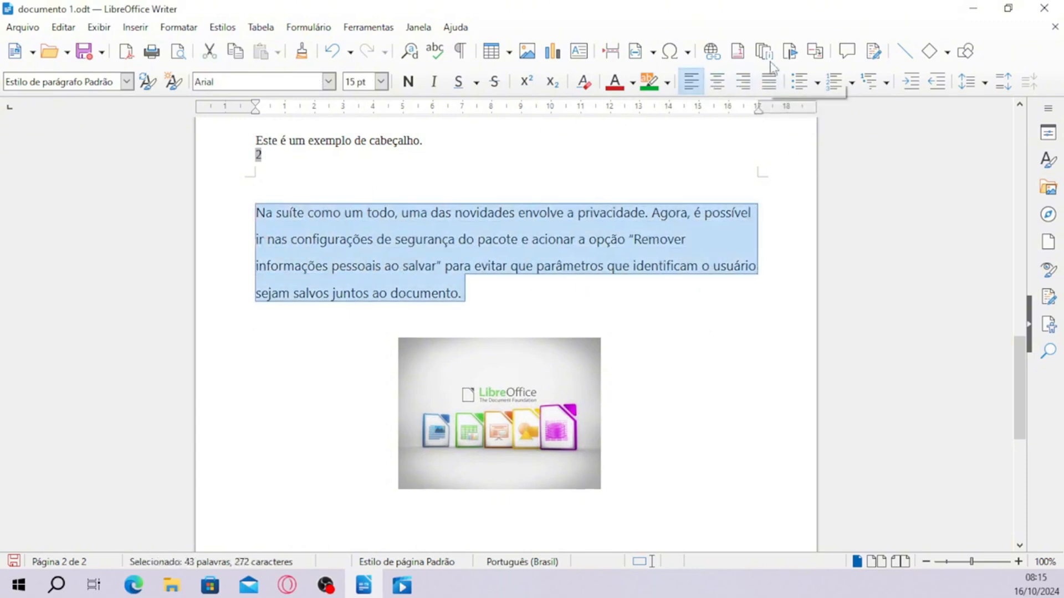
pyautogui.click(769, 83)
pyautogui.click(773, 217)
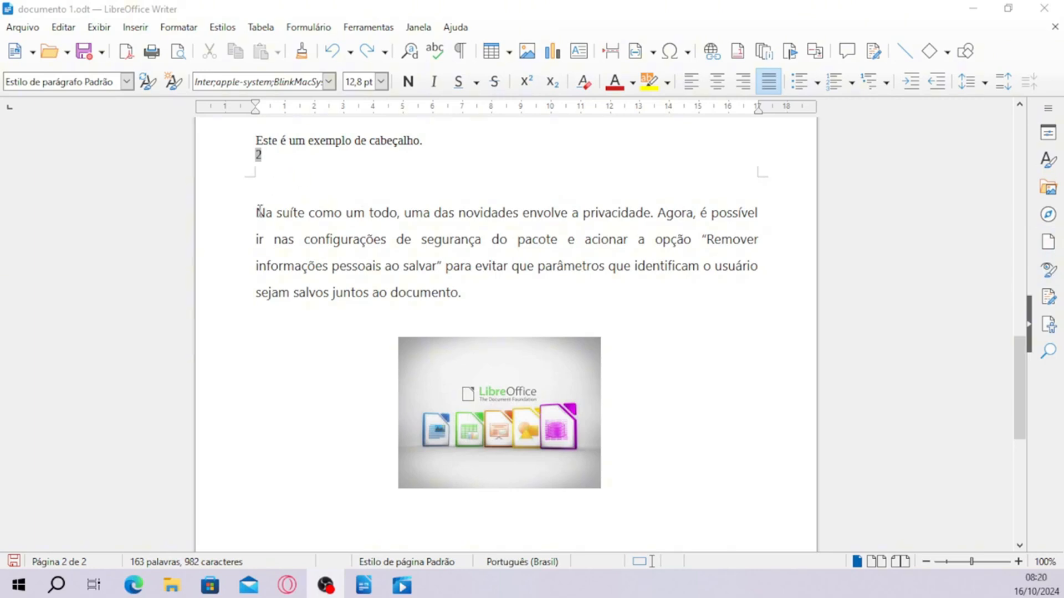
# Step: Highlight from "a suíte" to "privacidade." in yellow and open the highlight colors for "ir nas configurações de segurança do pacote e acionar"
pyautogui.moveTo(265, 212); pyautogui.dragTo(658, 213)
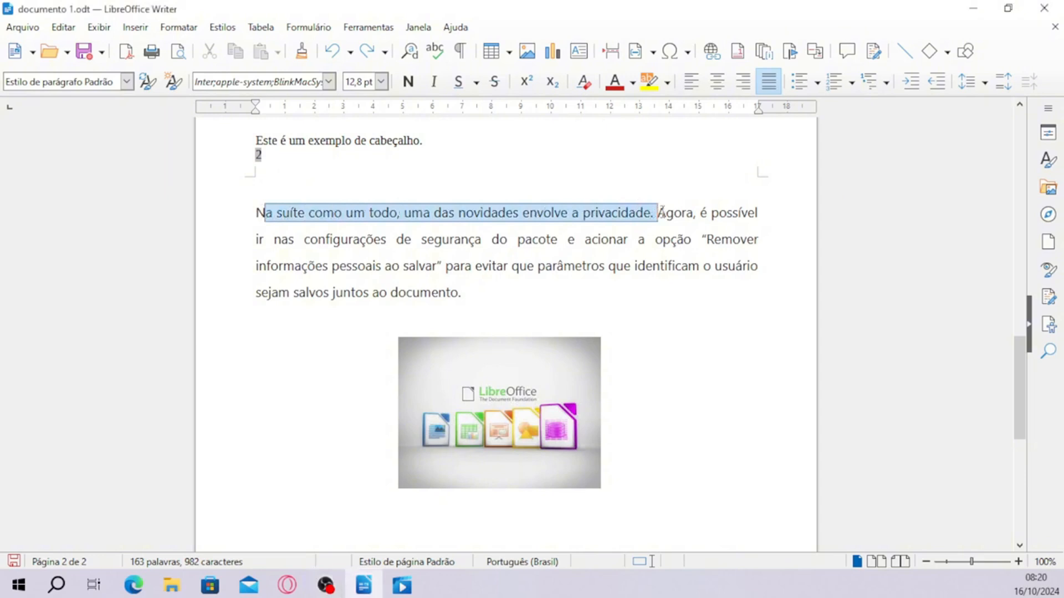
pyautogui.click(652, 84)
pyautogui.click(263, 214)
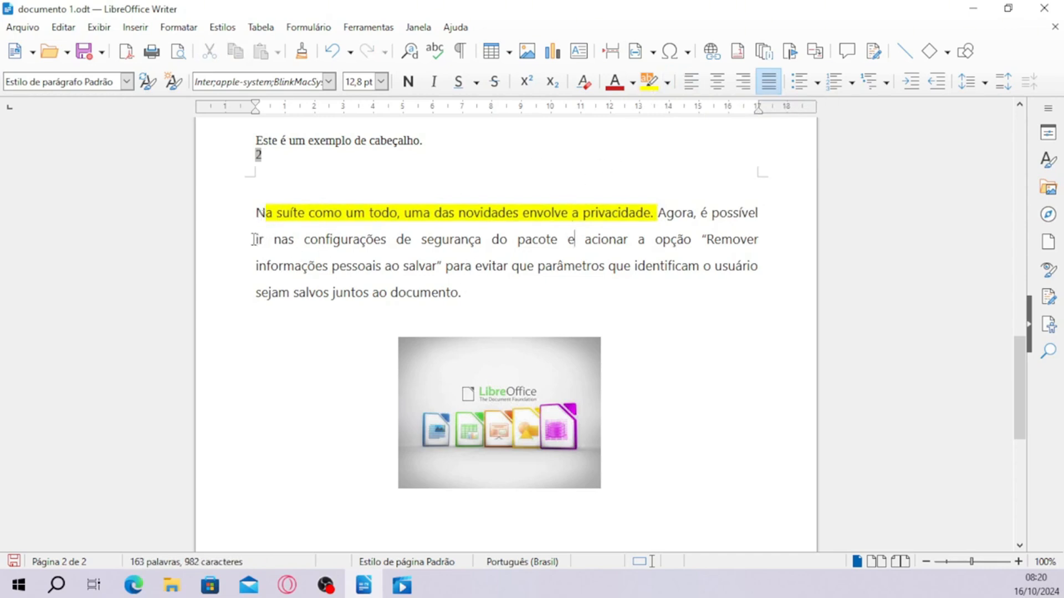
pyautogui.moveTo(254, 239); pyautogui.dragTo(630, 242)
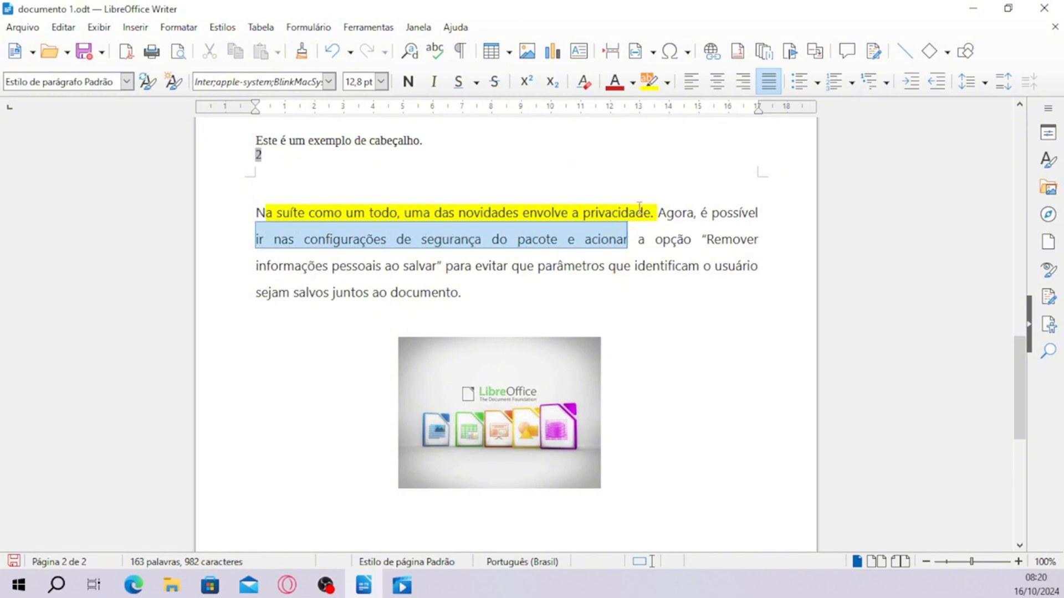
pyautogui.click(667, 83)
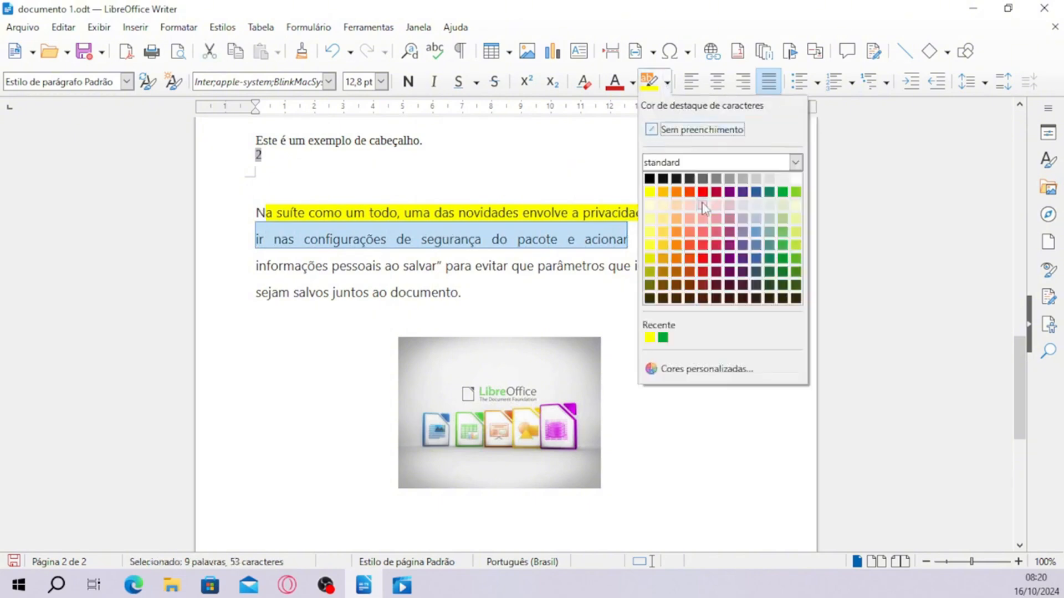
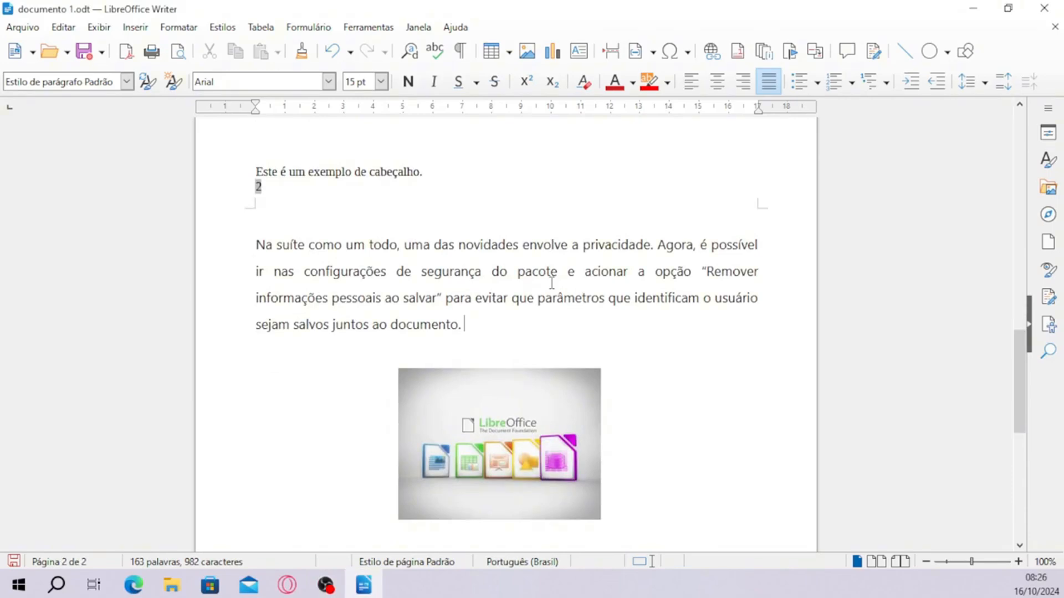
# Step: Change the font of all body text on both pages to Calibri
pyautogui.scroll(15, 560, 274)
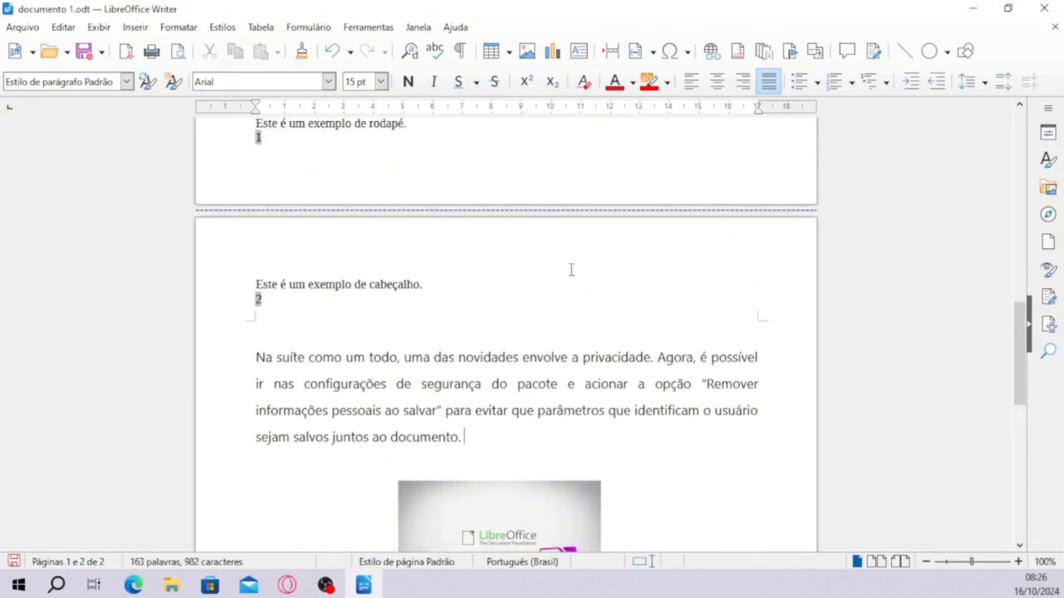
pyautogui.scroll(3, 581, 268)
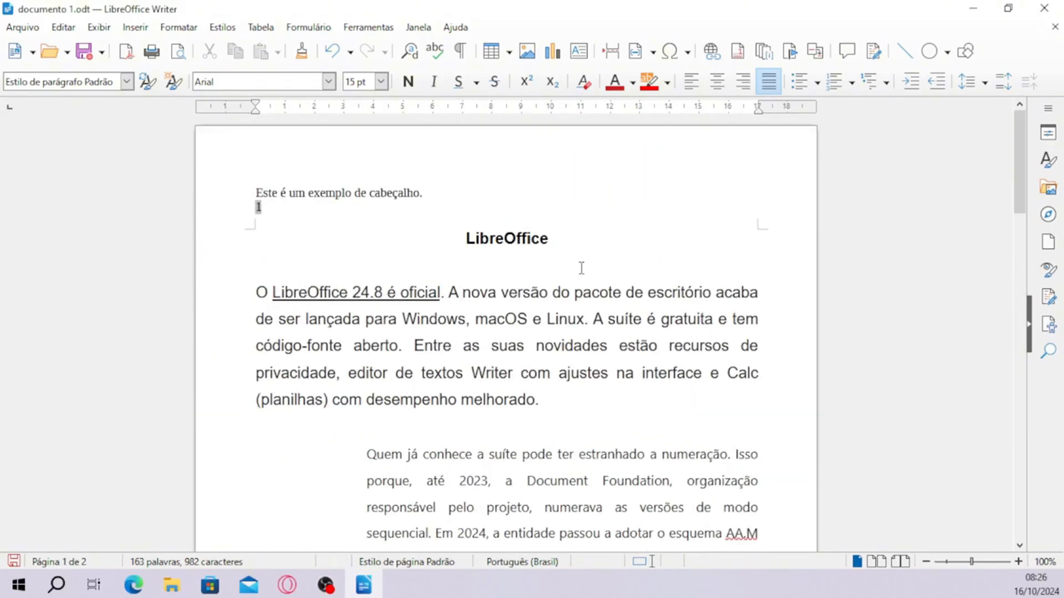
pyautogui.click(522, 236)
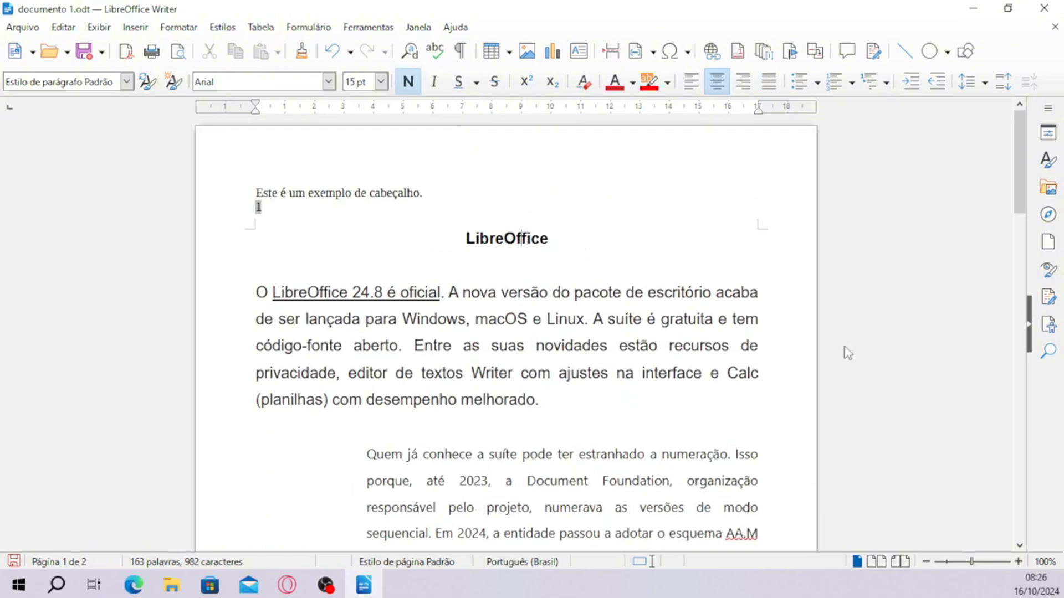
pyautogui.hotkey('ctrl', 'a')
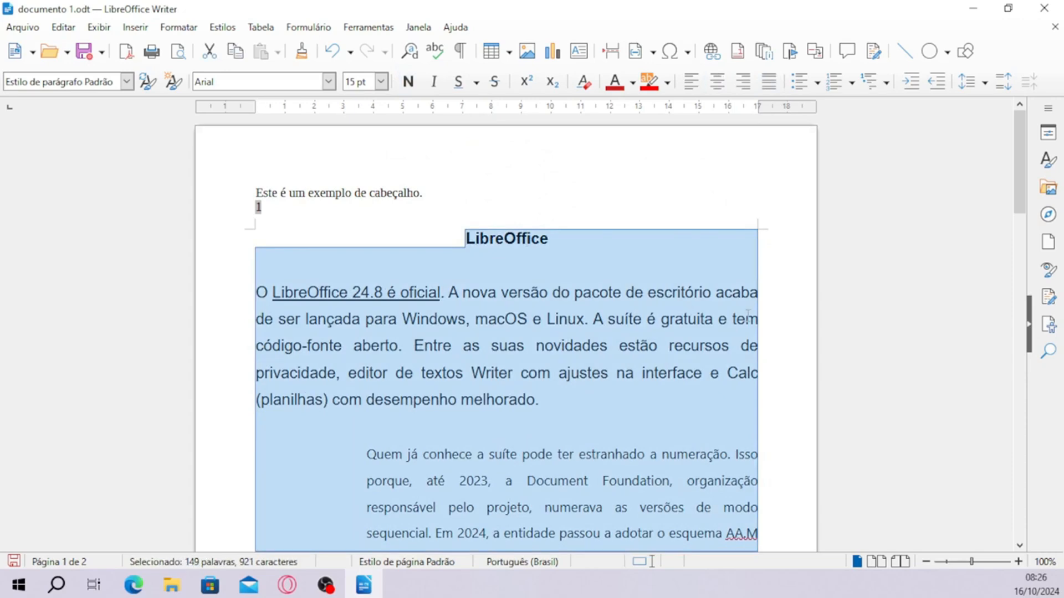
pyautogui.scroll(-10, 697, 300)
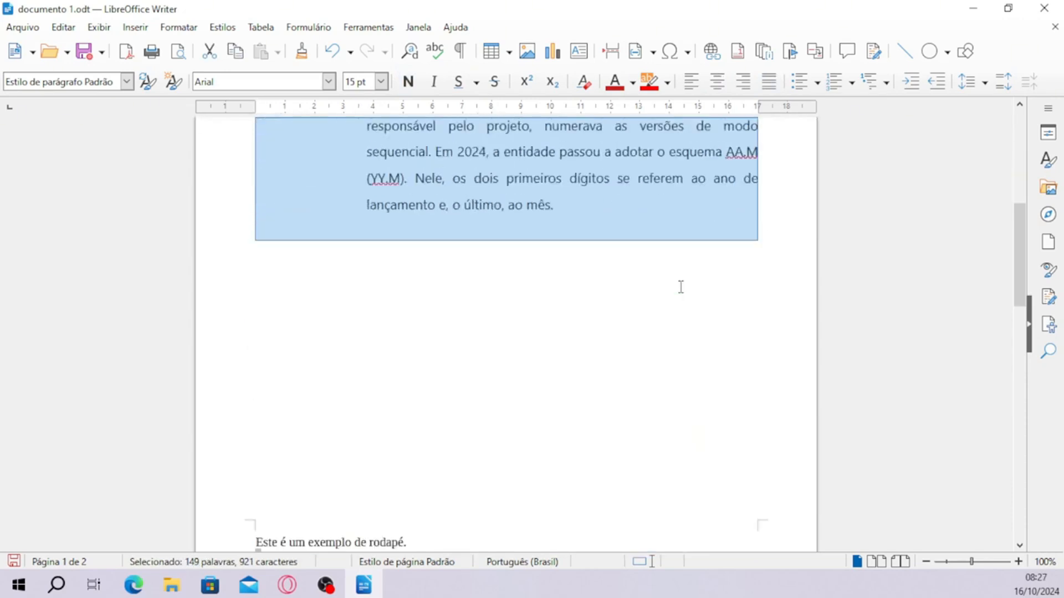
pyautogui.scroll(-5, 690, 307)
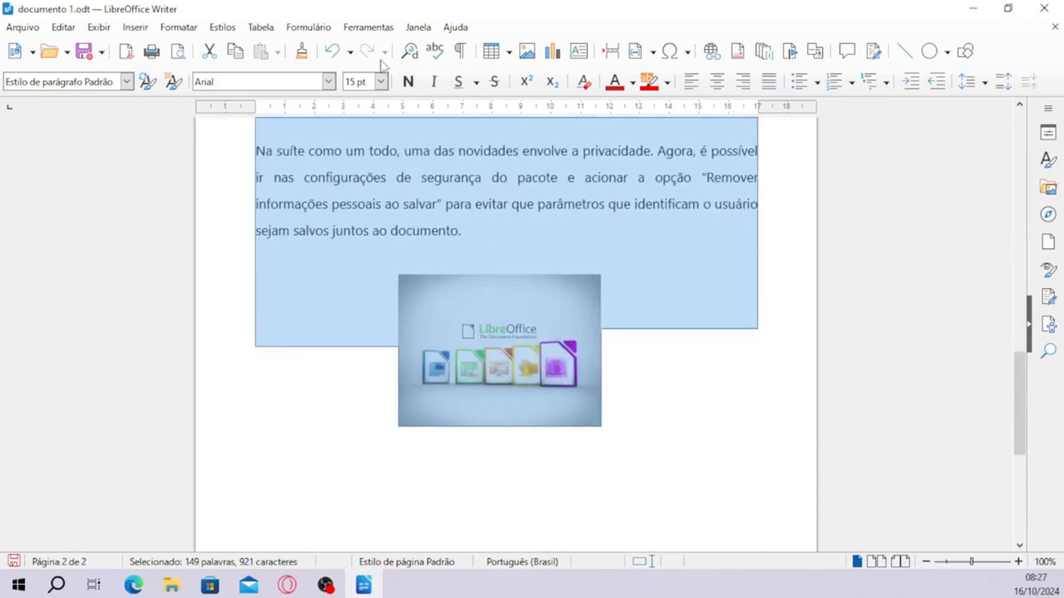
pyautogui.click(330, 83)
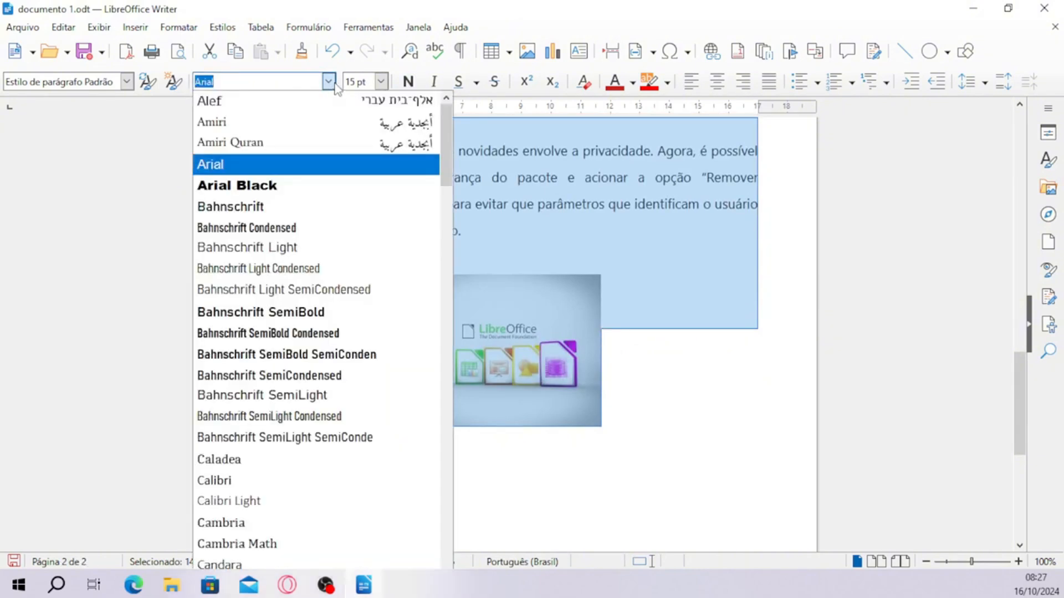
pyautogui.click(244, 480)
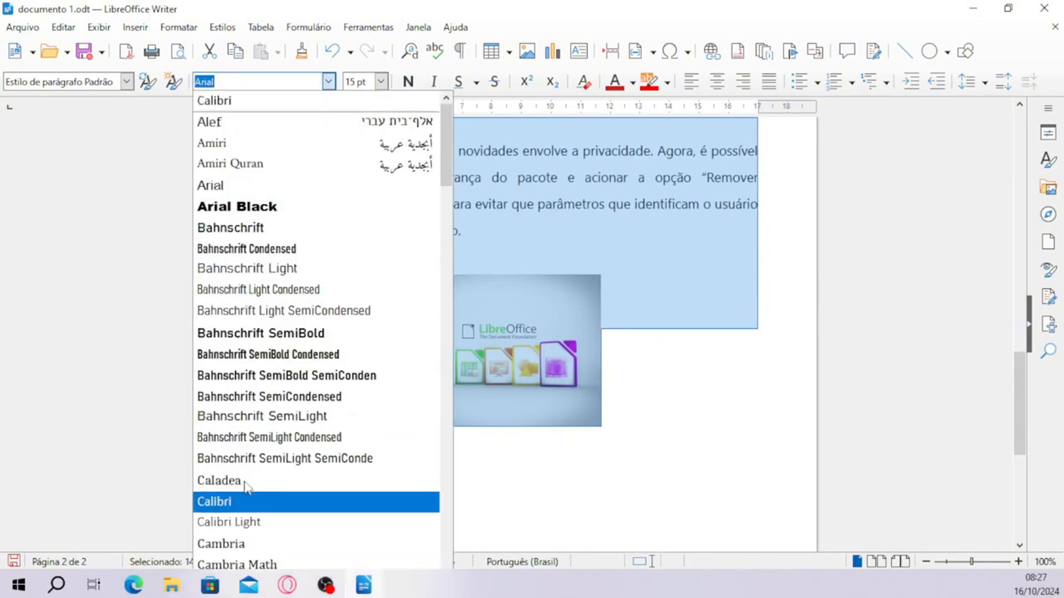
pyautogui.scroll(2, 742, 222)
pyautogui.scroll(15, 615, 260)
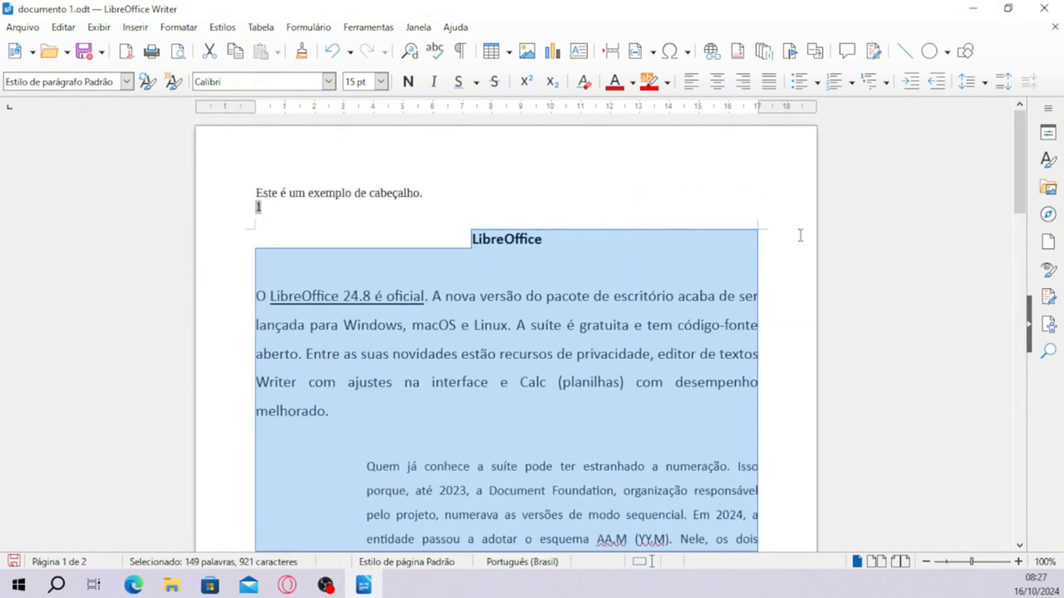
pyautogui.click(783, 244)
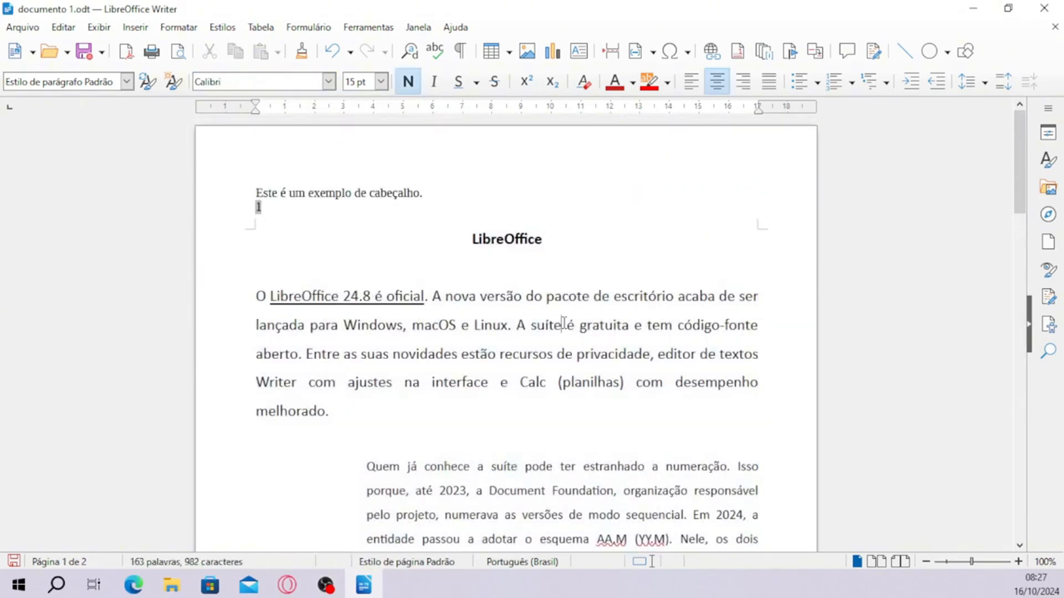
# Step: Bold "macOS e Linux. A suíte é gra" in the first paragraph and undo that formatting
pyautogui.click(513, 327)
pyautogui.moveTo(411, 325); pyautogui.dragTo(600, 330)
pyautogui.hotkey('ctrl', 'b')
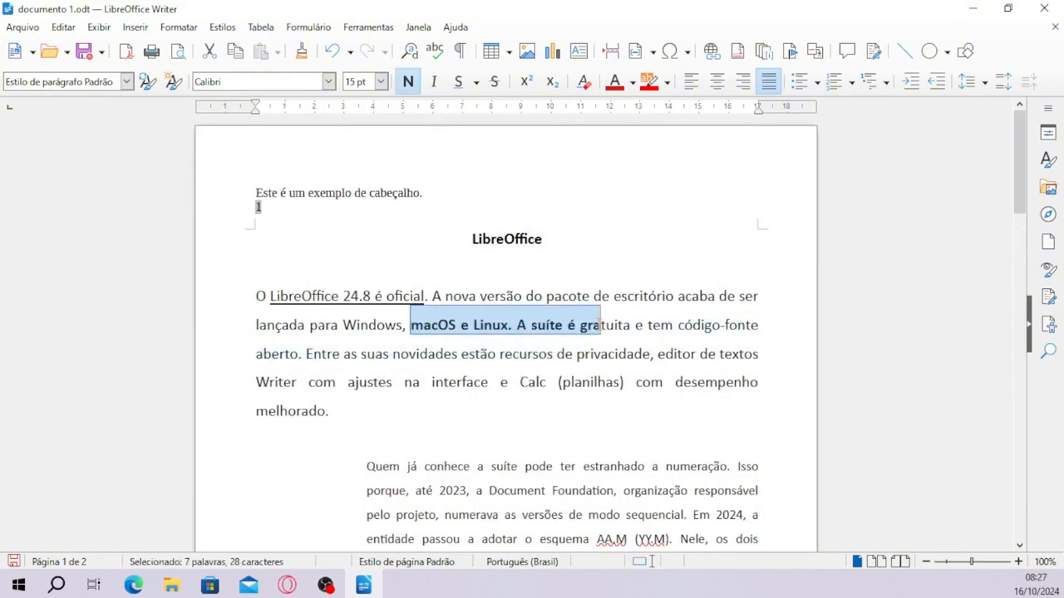
pyautogui.click(530, 379)
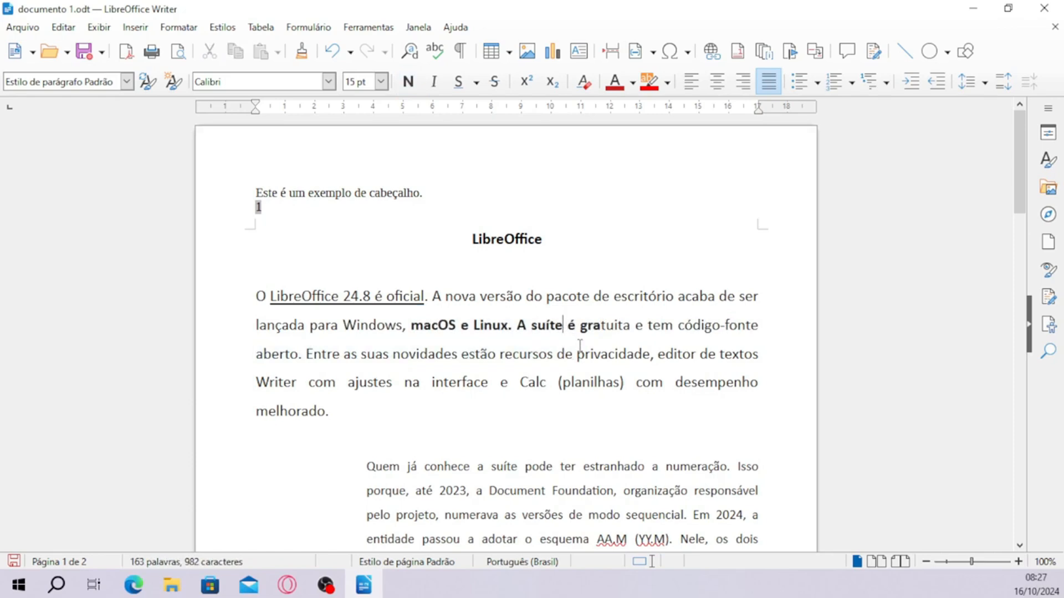
pyautogui.hotkey('ctrl', 'z')
pyautogui.click(519, 354)
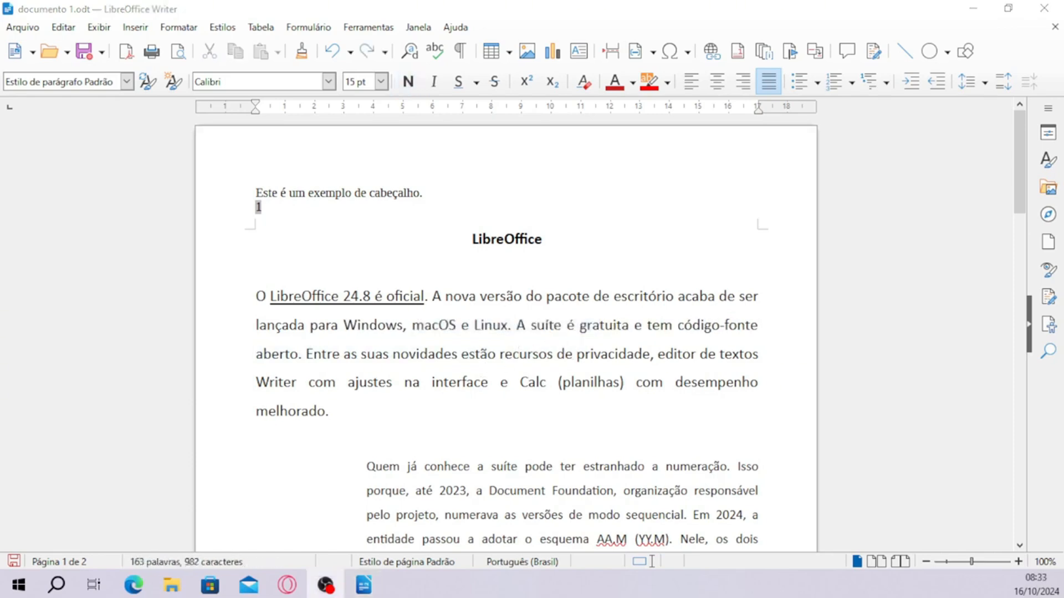
# Step: Look over both pages of the document, from the opening paragraph to the picture on page 2
pyautogui.moveTo(255, 292); pyautogui.dragTo(510, 317)
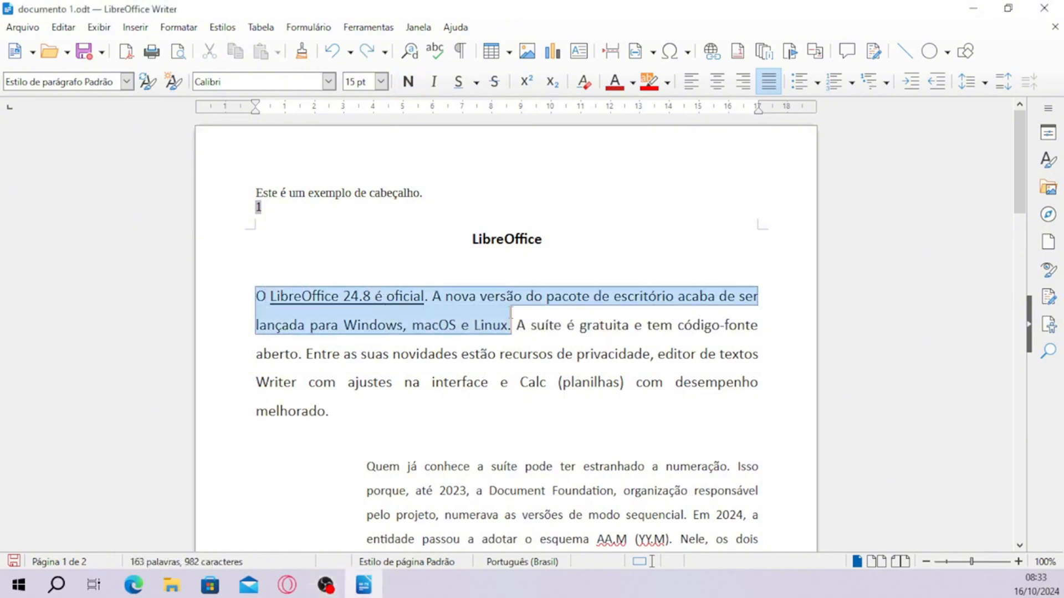
pyautogui.click(513, 350)
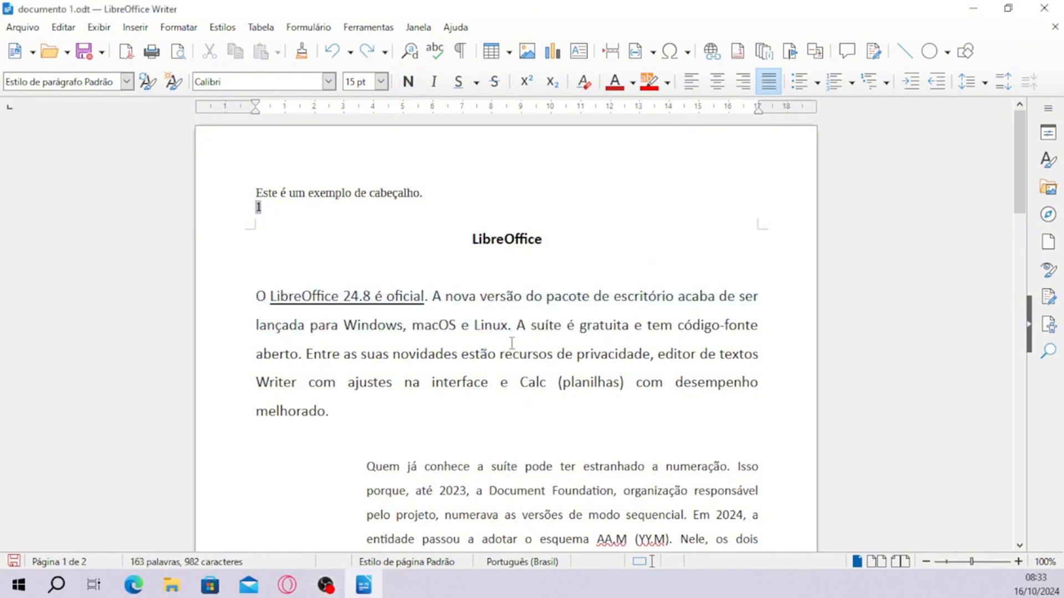
pyautogui.scroll(-10, 435, 317)
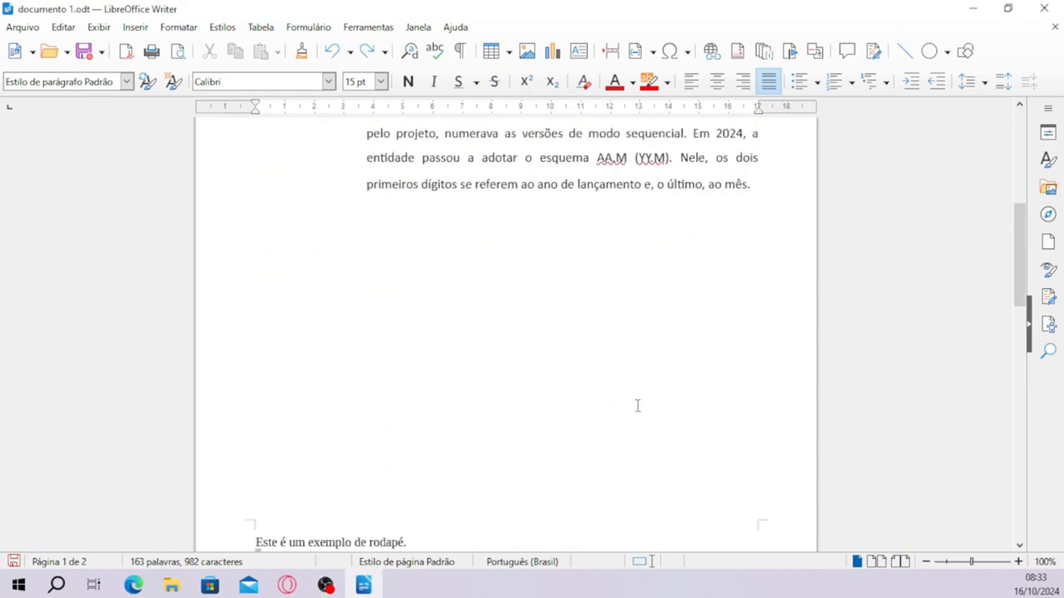
pyautogui.click(436, 300)
pyautogui.scroll(-3, 437, 304)
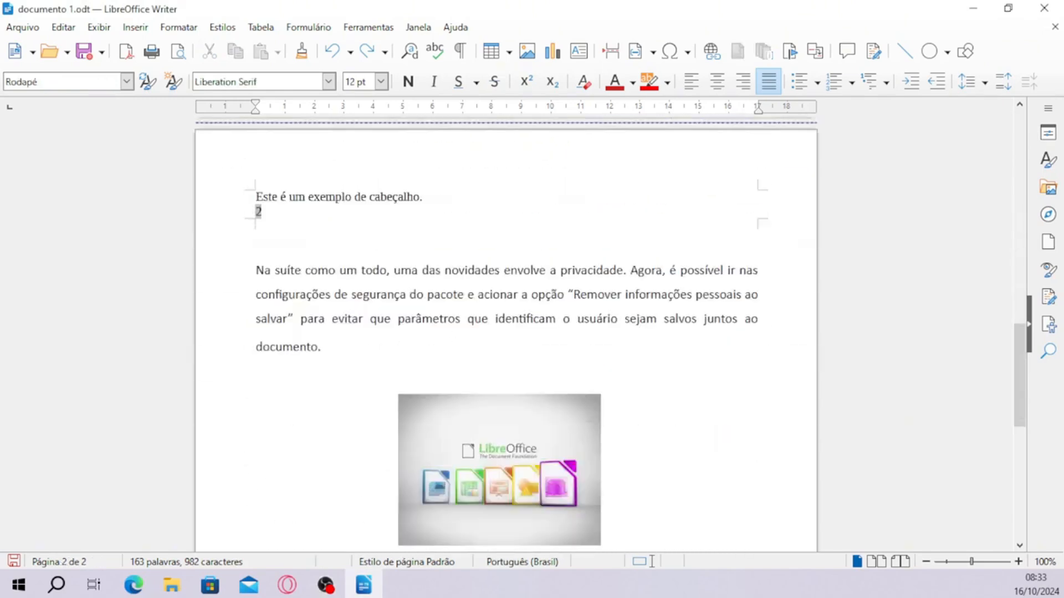
pyautogui.click(535, 434)
pyautogui.click(575, 350)
pyautogui.scroll(10, 674, 307)
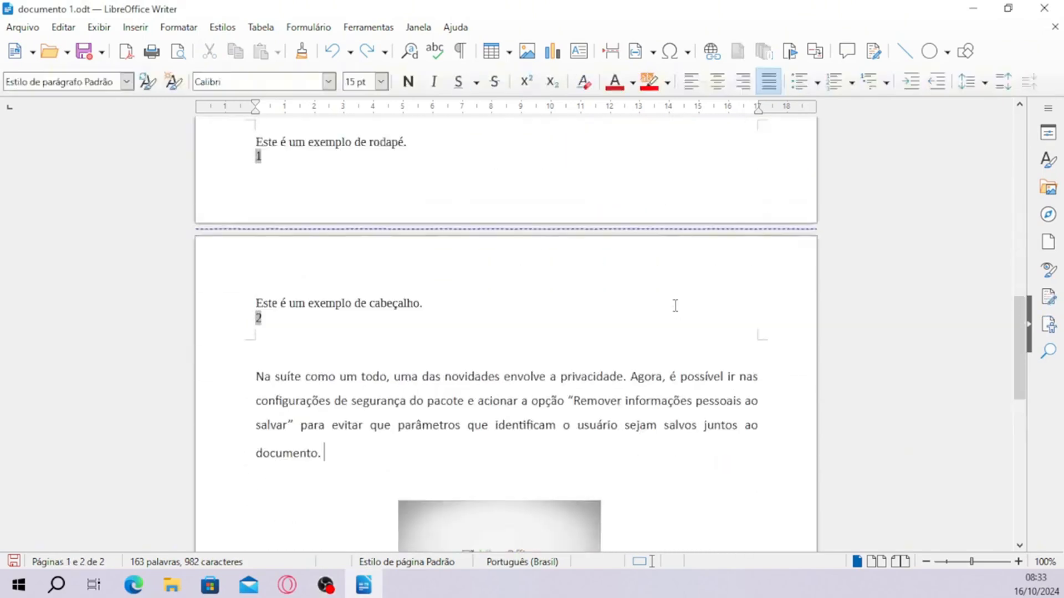
pyautogui.scroll(10, 559, 245)
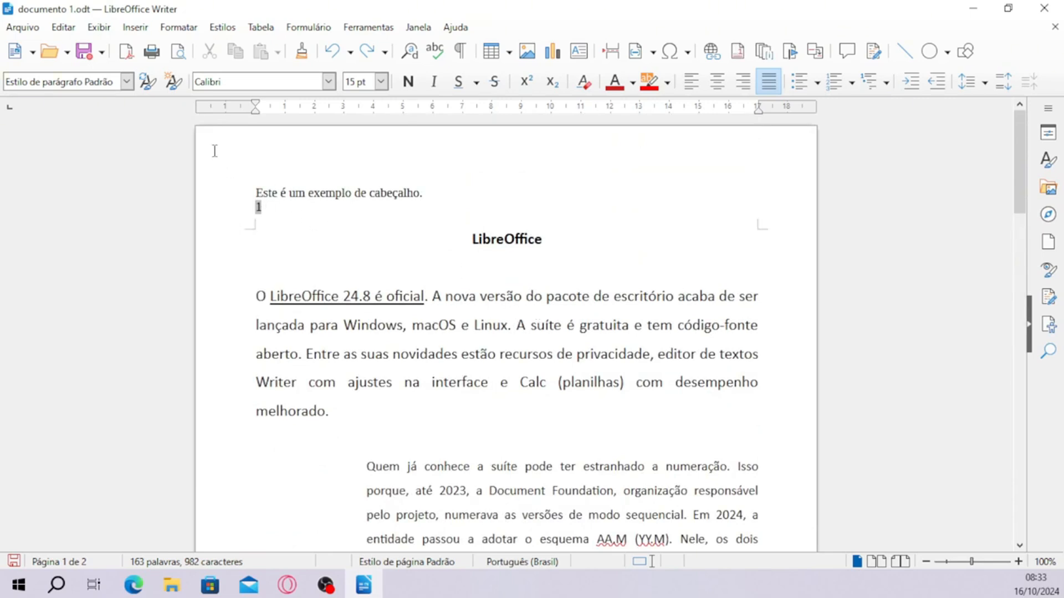
# Step: Save the document
pyautogui.click(83, 55)
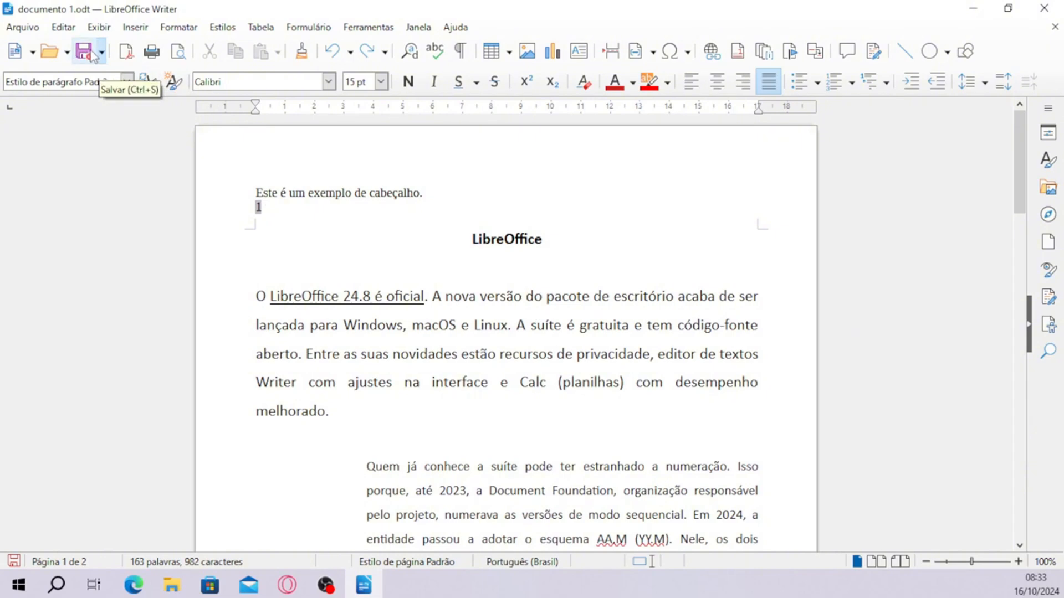
# Step: Save the document as a new ODF text file named Aula libreoffice writer in Área de Trabalho
pyautogui.click(23, 28)
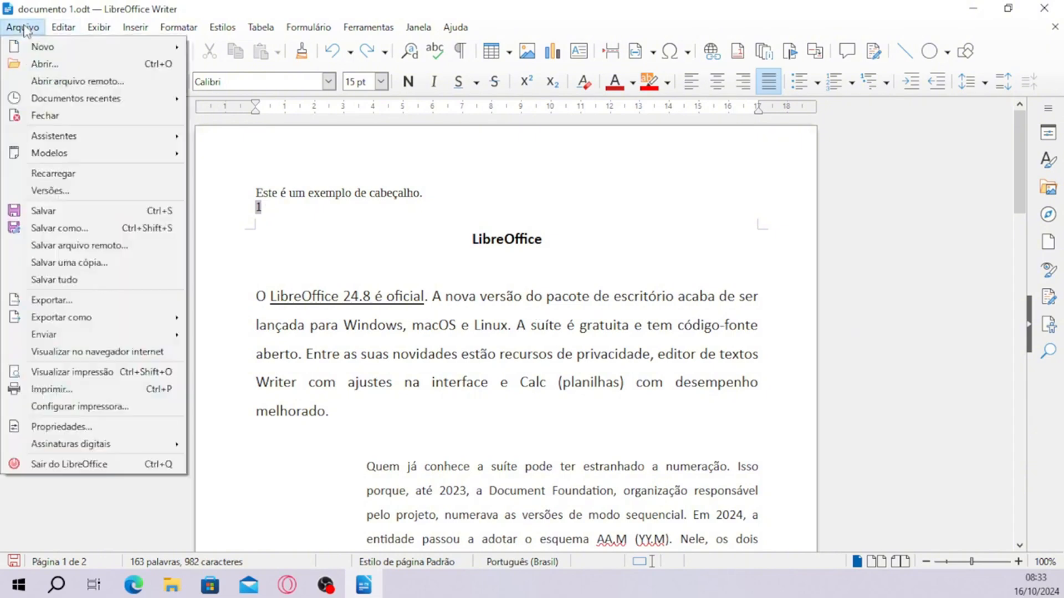
pyautogui.click(55, 228)
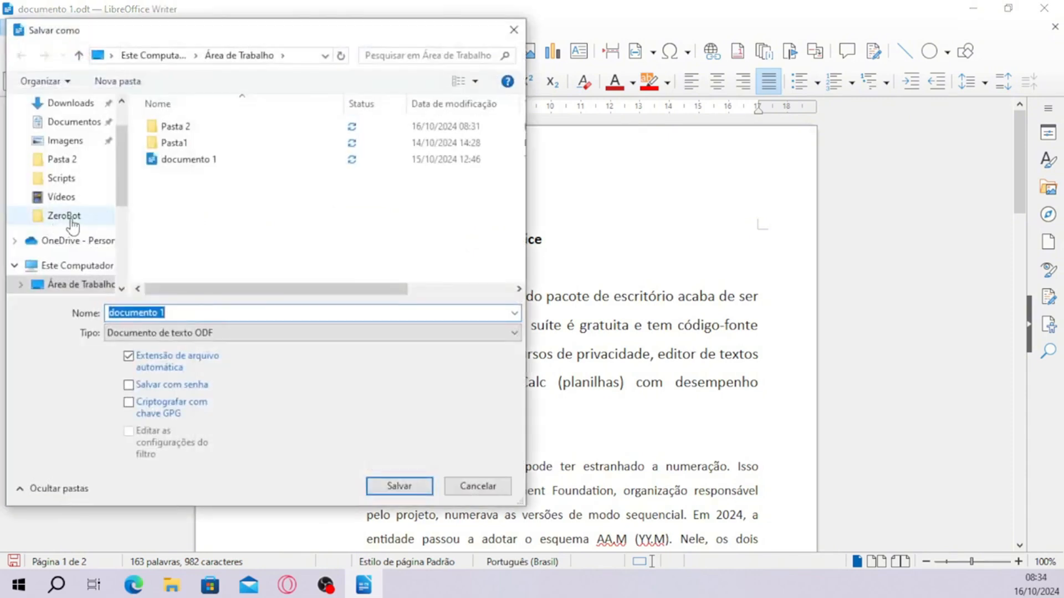
pyautogui.scroll(2, 75, 136)
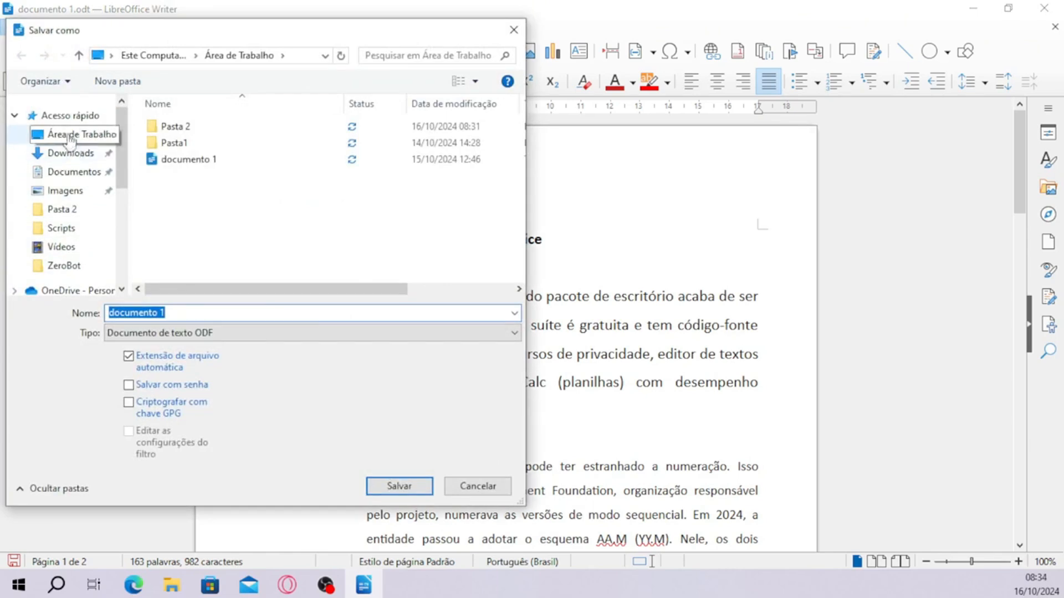
pyautogui.click(72, 134)
pyautogui.click(185, 312)
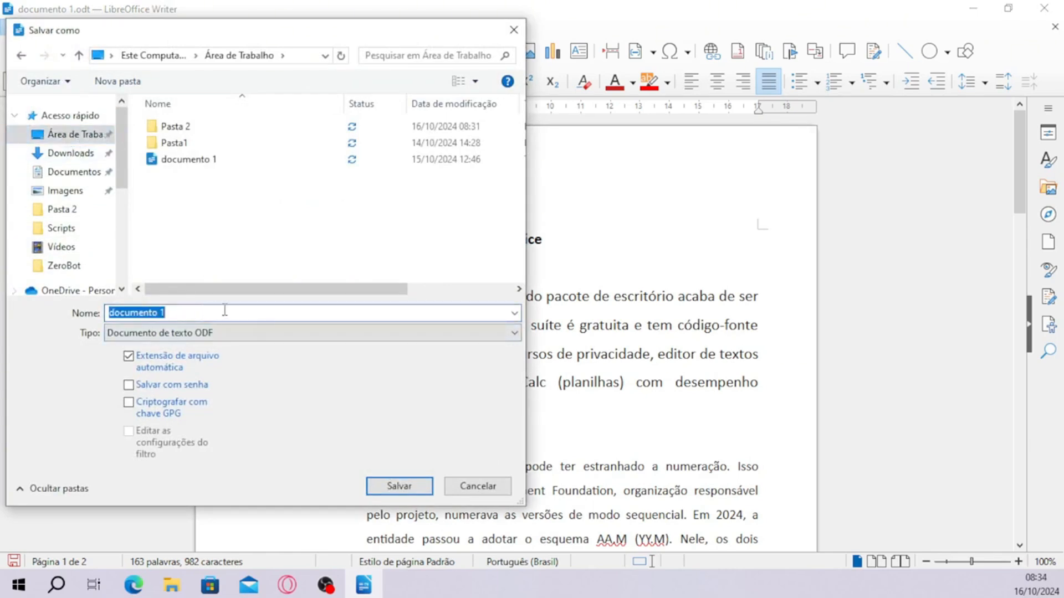
pyautogui.write('Aula libreo')
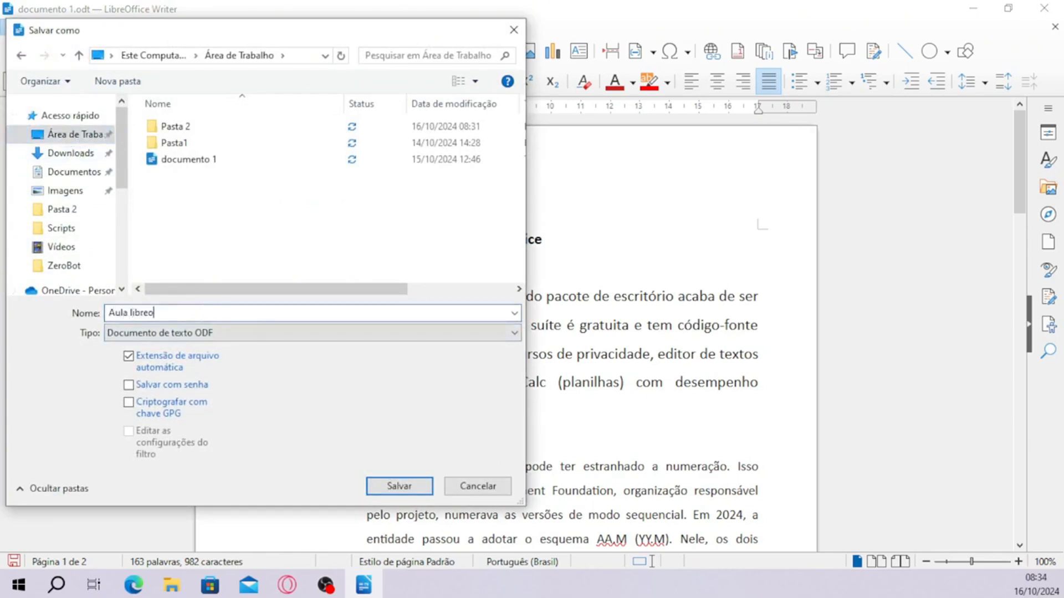
pyautogui.write('ffice writer')
pyautogui.click(405, 485)
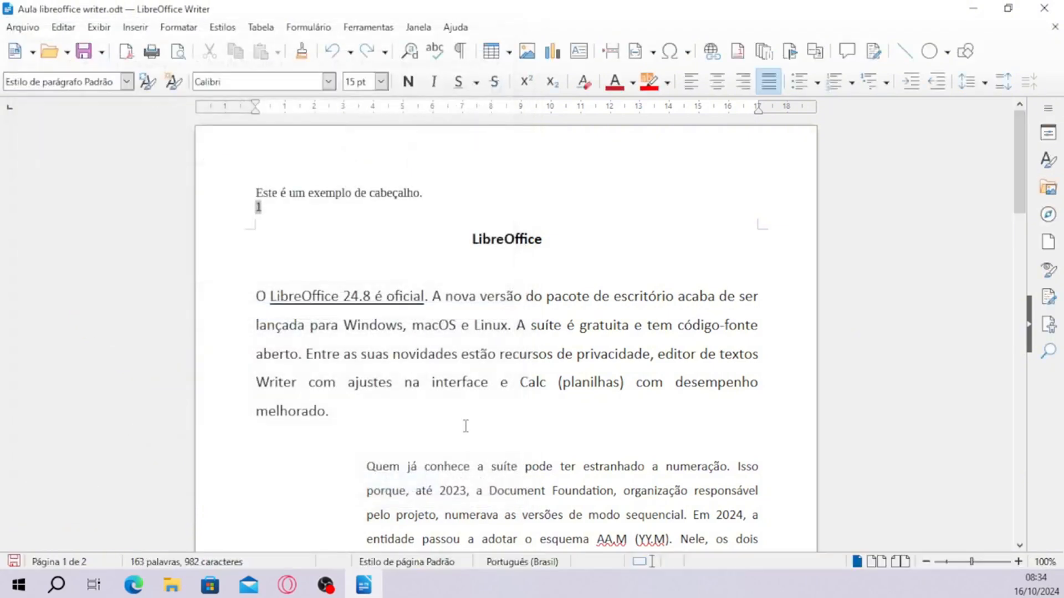
# Step: Minimize the Writer and browser windows and move the Aula libreoffice writer file away from the LibreOffice 24.8 shortcut on the desktop
pyautogui.click(962, 7)
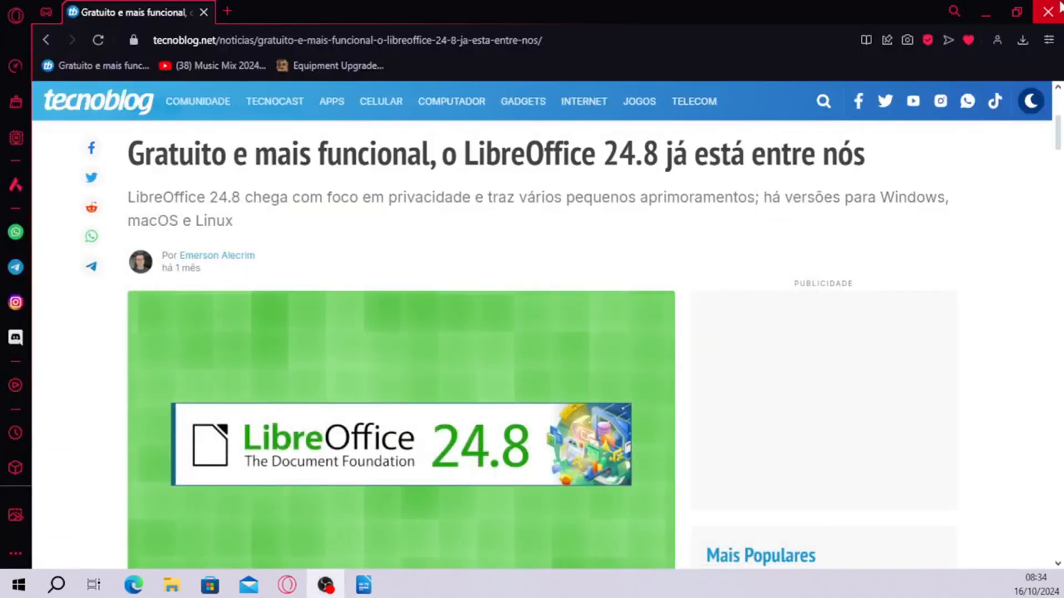
pyautogui.click(981, 11)
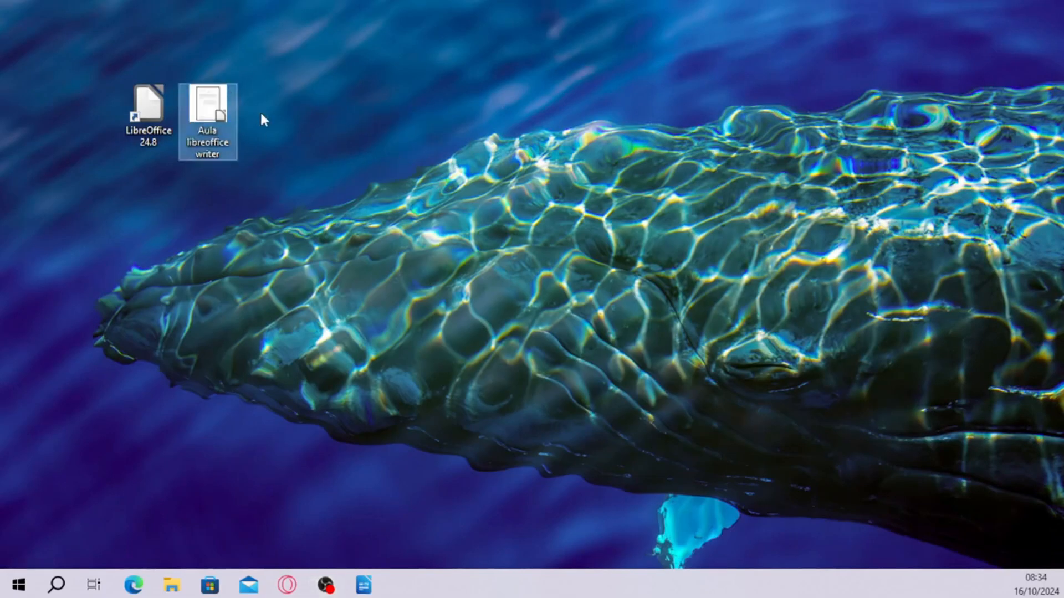
pyautogui.moveTo(223, 142); pyautogui.dragTo(304, 165)
pyautogui.click(267, 511)
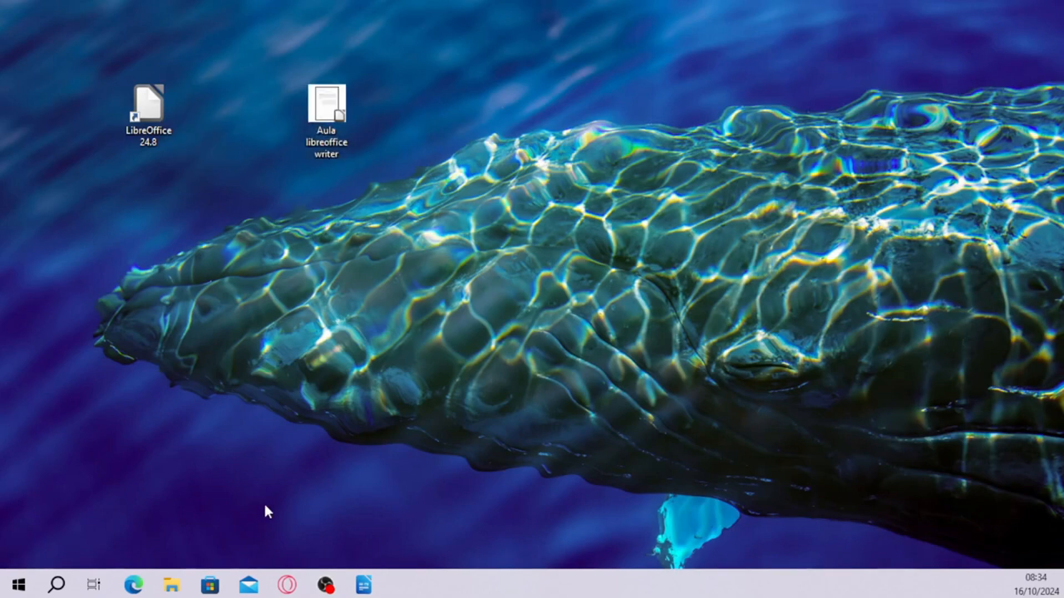
# Step: Open the Aula libreoffice writer document from the desktop and look over its content down to the start of page 2
pyautogui.doubleClick(327, 126)
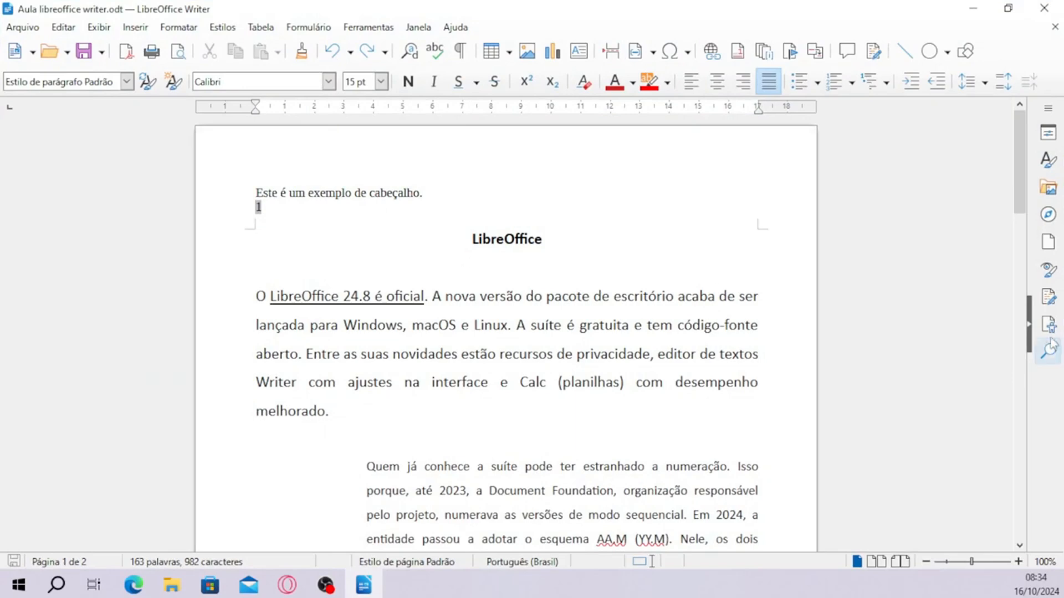
pyautogui.scroll(-12, 654, 375)
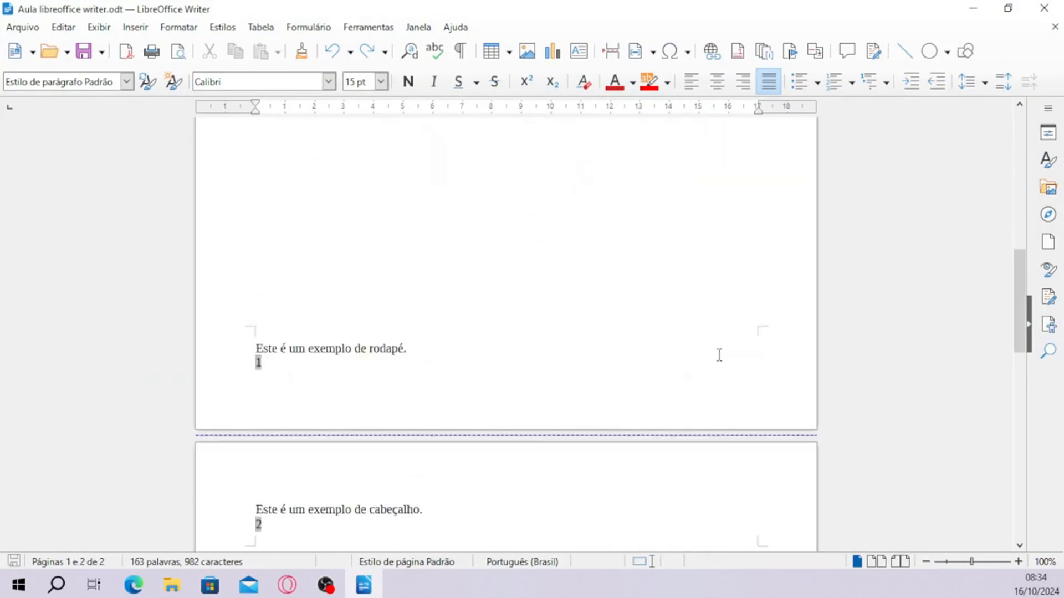
pyautogui.scroll(6, 698, 402)
pyautogui.scroll(10, 700, 401)
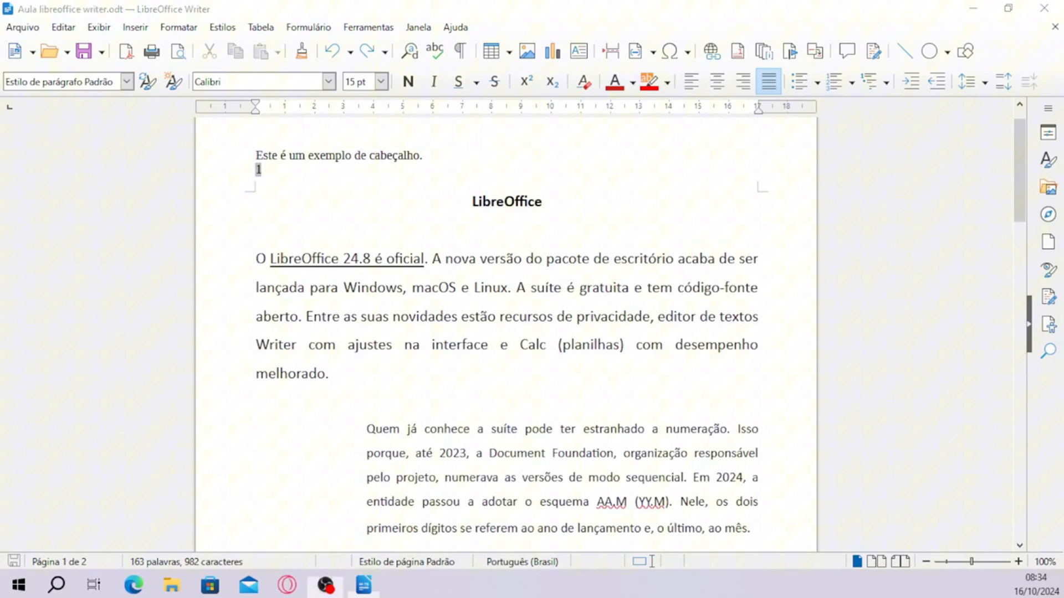
pyautogui.scroll(1, 116, 209)
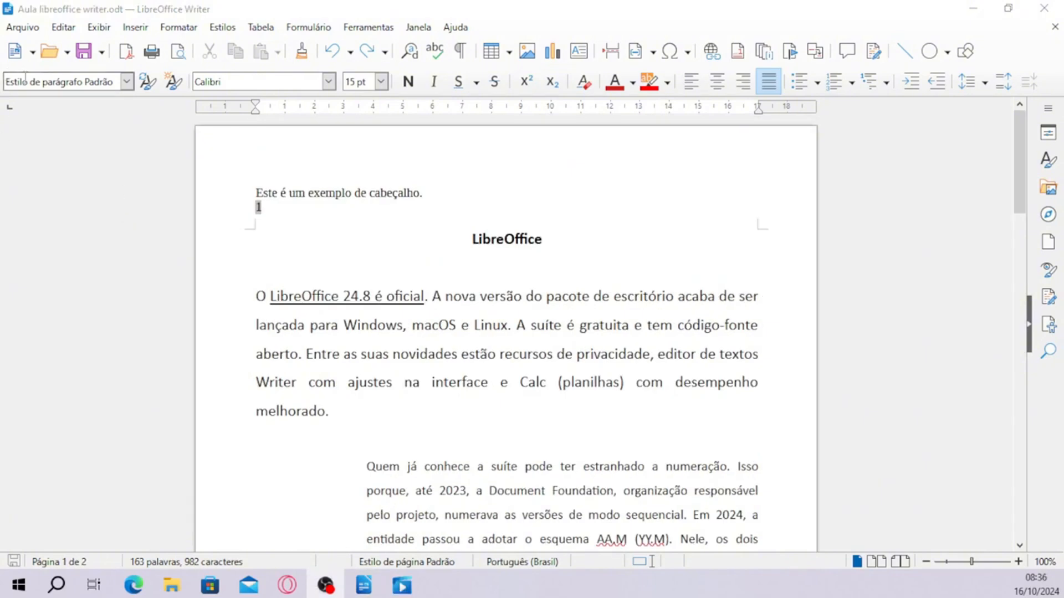
# Step: Export all pages of the document as a PDF named Aula libreoffice writer to Área de Trabalho
pyautogui.click(357, 281)
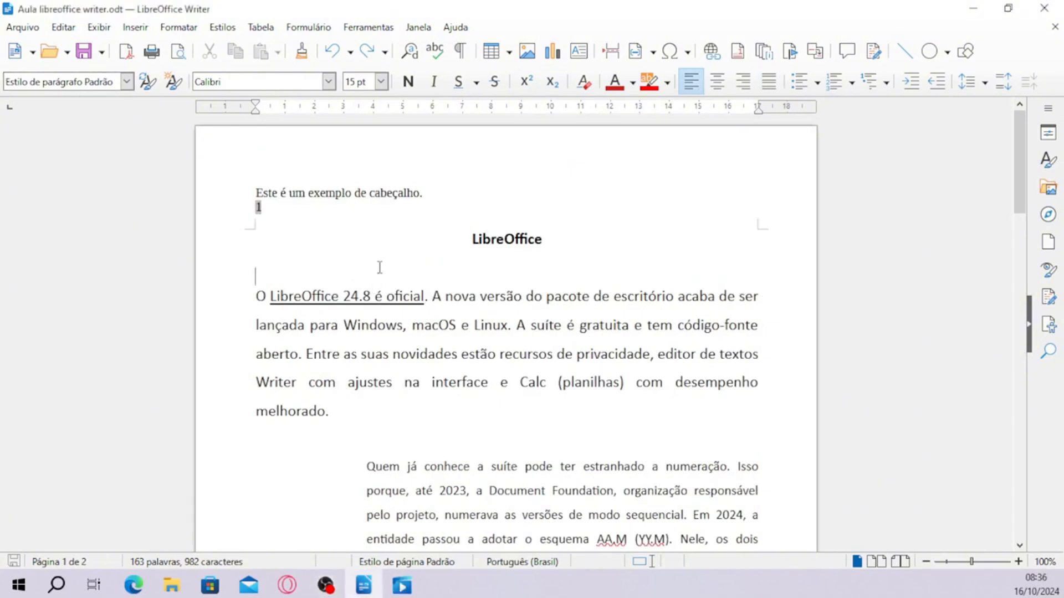
pyautogui.click(22, 27)
pyautogui.moveTo(93, 324)
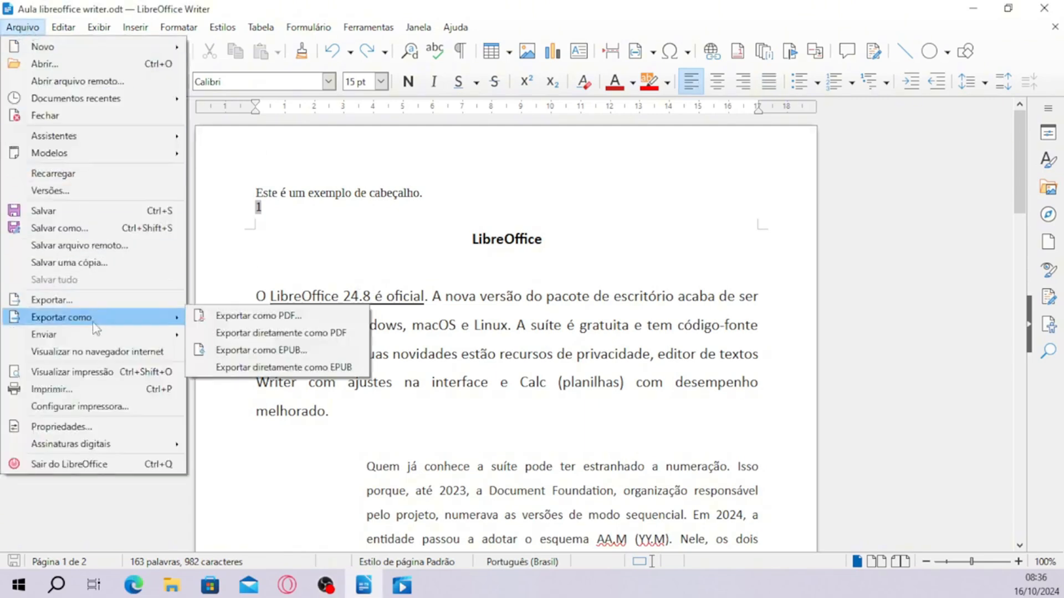
pyautogui.click(228, 317)
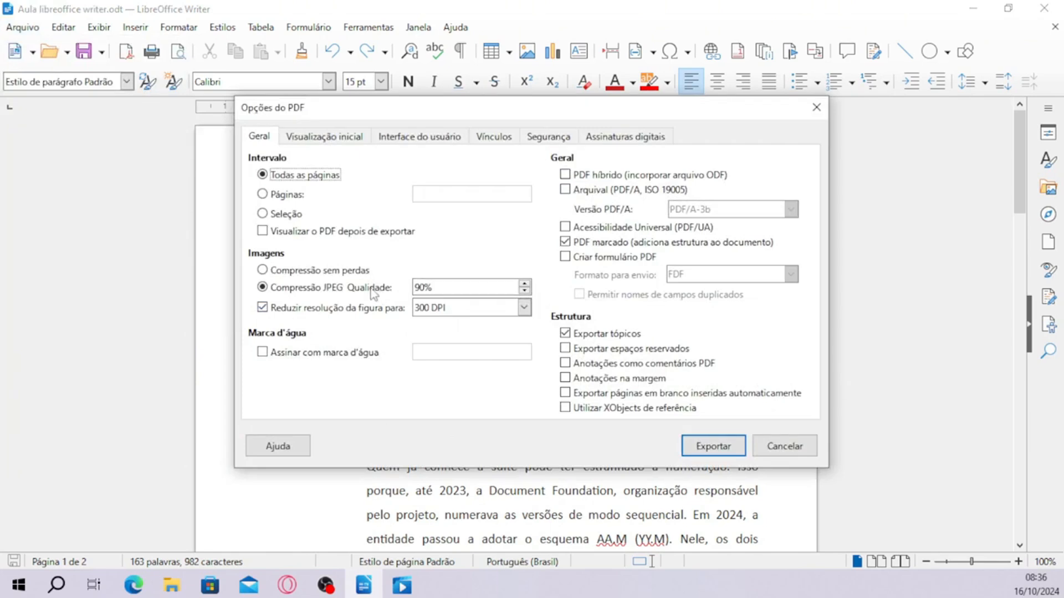
pyautogui.click(264, 195)
pyautogui.click(269, 175)
pyautogui.click(714, 448)
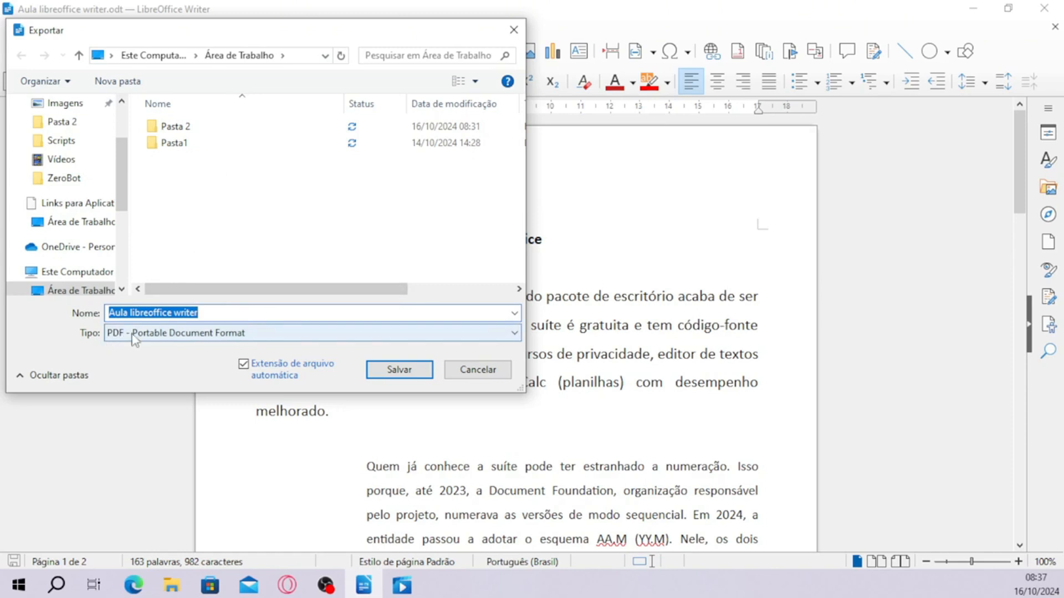
pyautogui.click(397, 370)
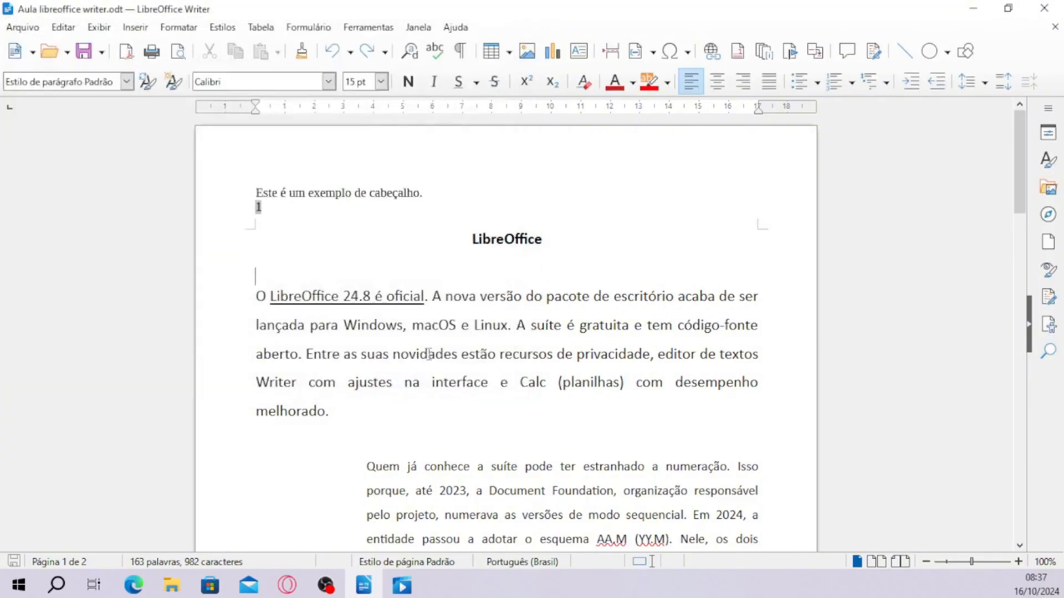
# Step: Minimize Writer and arrange the Aula libreoffice writer document and its PDF side by side on the desktop
pyautogui.click(974, 17)
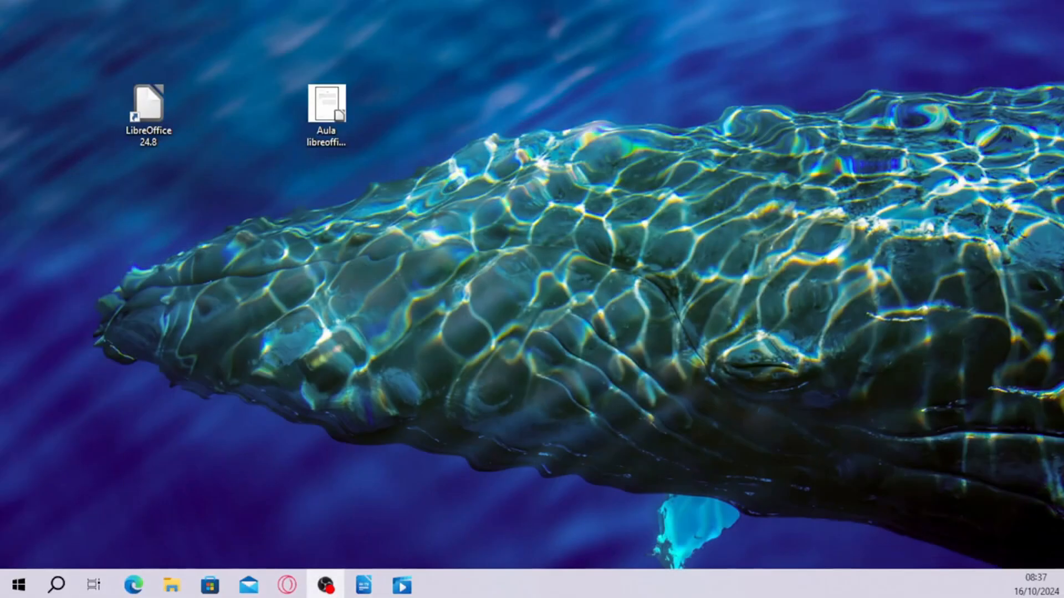
pyautogui.moveTo(1063, 100); pyautogui.dragTo(367, 115)
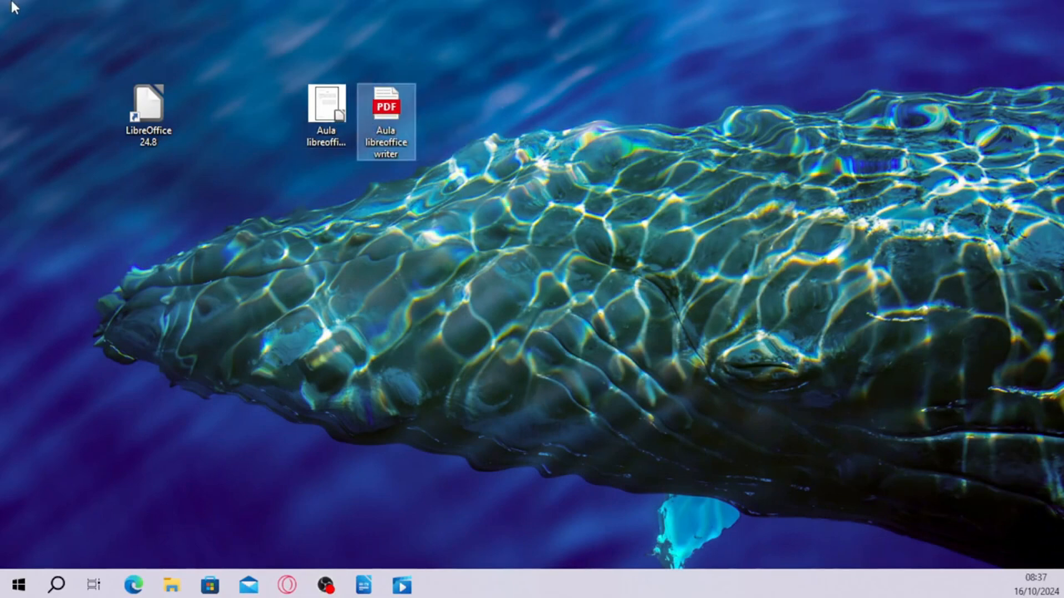
pyautogui.click(147, 119)
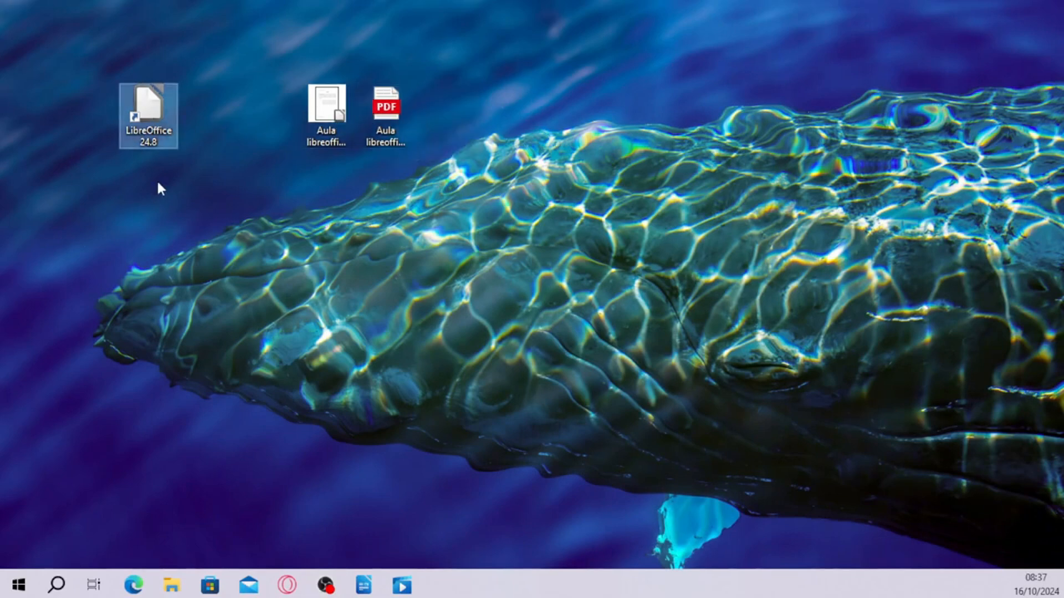
pyautogui.moveTo(333, 125); pyautogui.dragTo(277, 131)
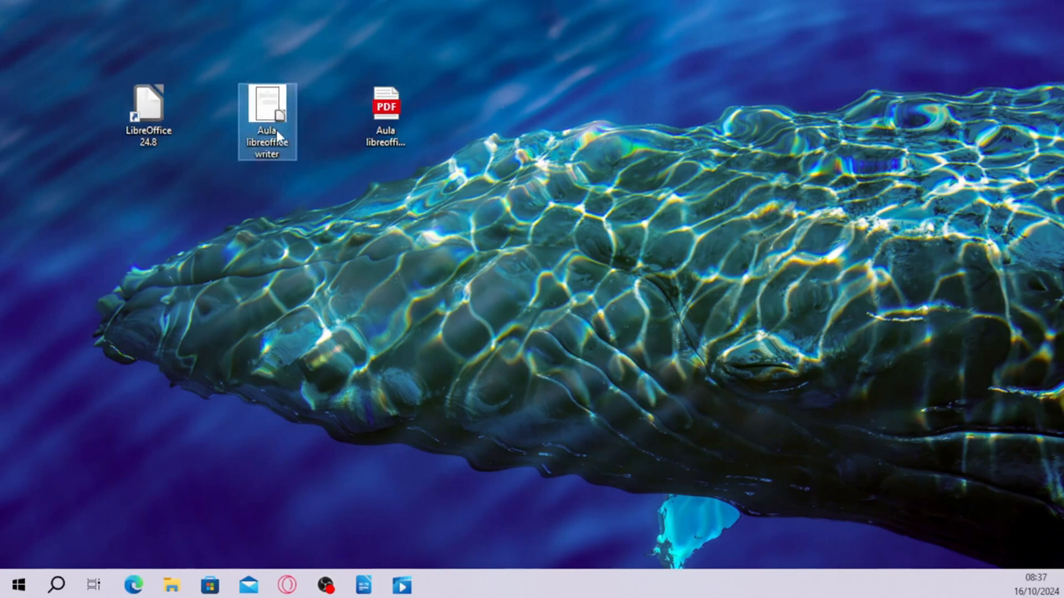
pyautogui.moveTo(372, 112); pyautogui.dragTo(333, 115)
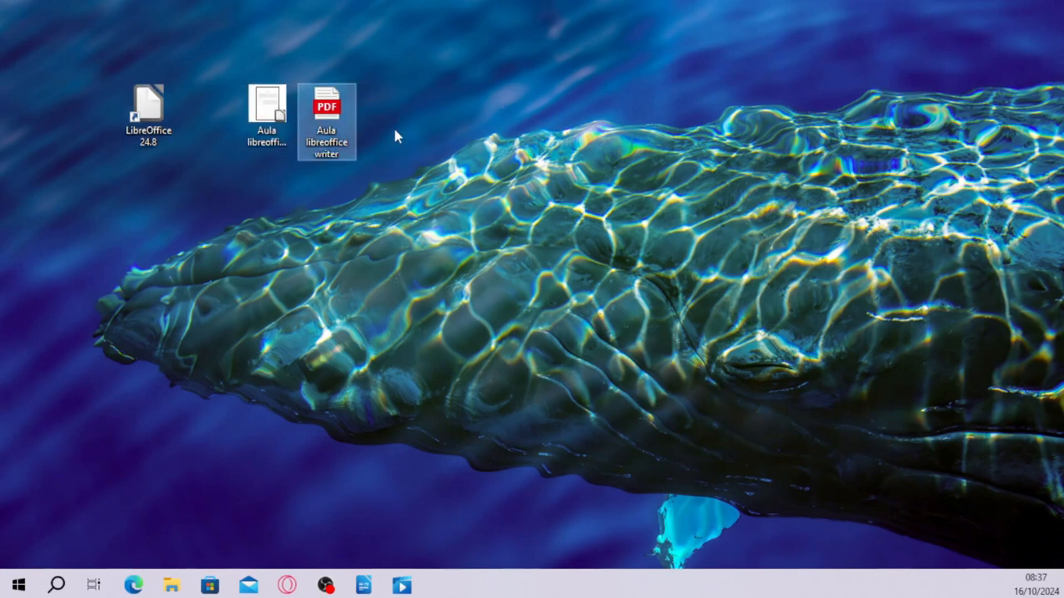
# Step: Open the exported Aula libreoffice writer PDF in Microsoft Edge and dismiss the default browser suggestion
pyautogui.doubleClick(330, 118)
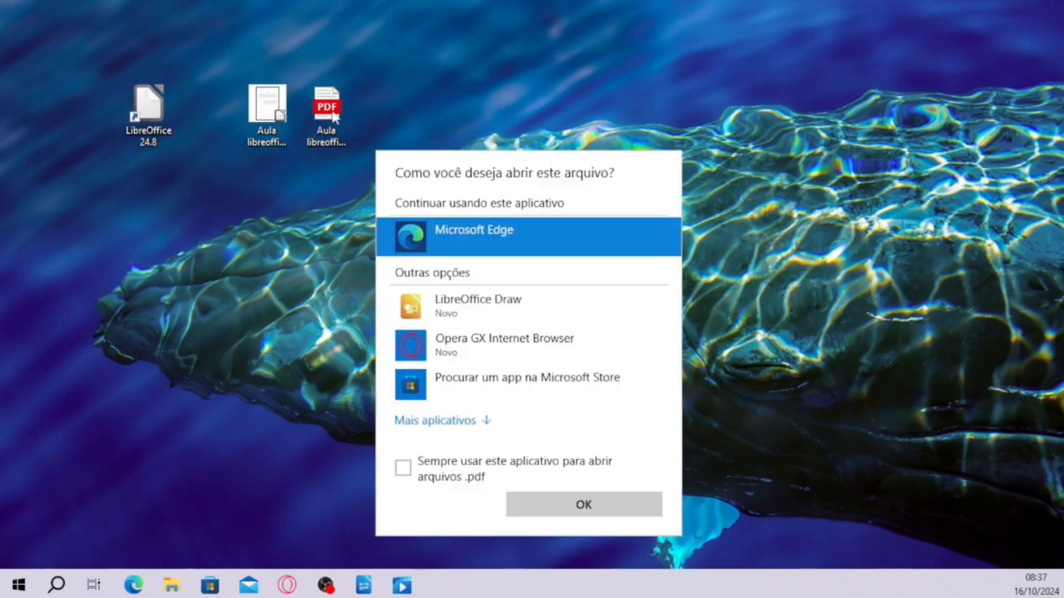
pyautogui.click(555, 506)
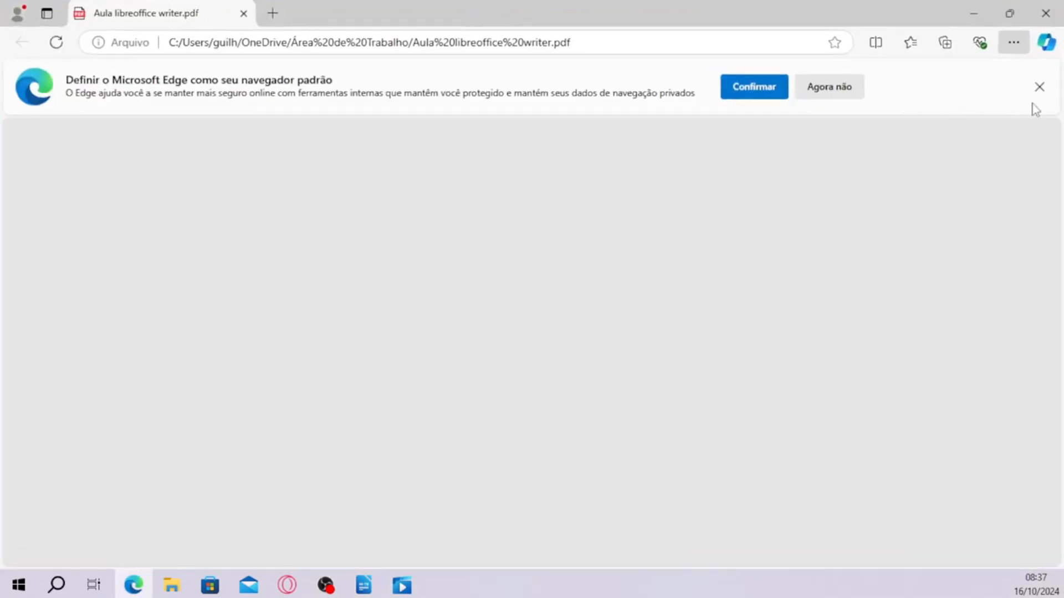
pyautogui.click(1038, 88)
# Step: Look through both pages of the PDF, checking the header, footer, page numbers, text and picture
pyautogui.scroll(-3, 564, 285)
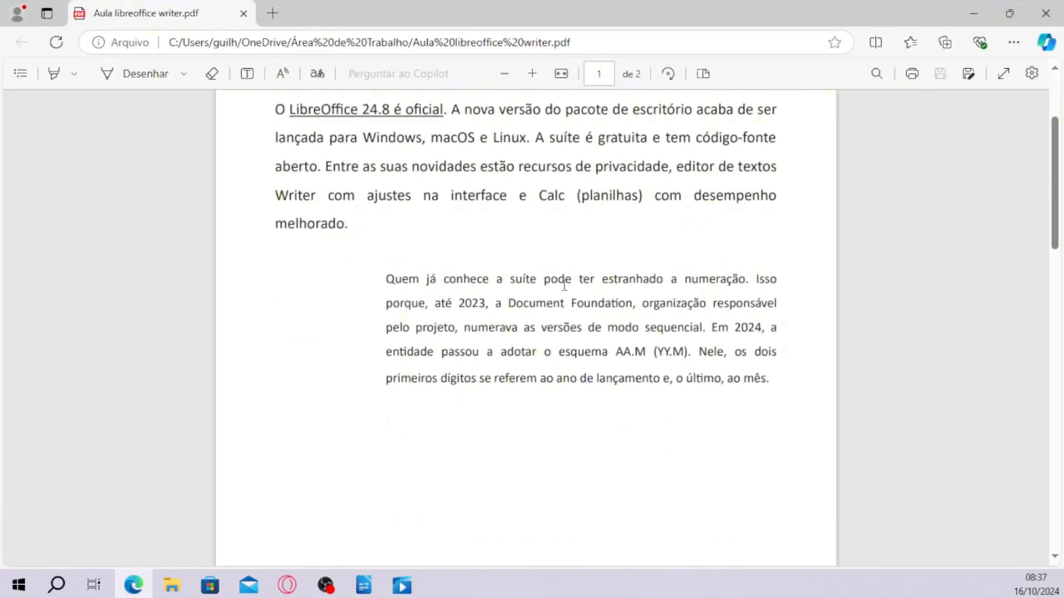
pyautogui.scroll(3, 564, 286)
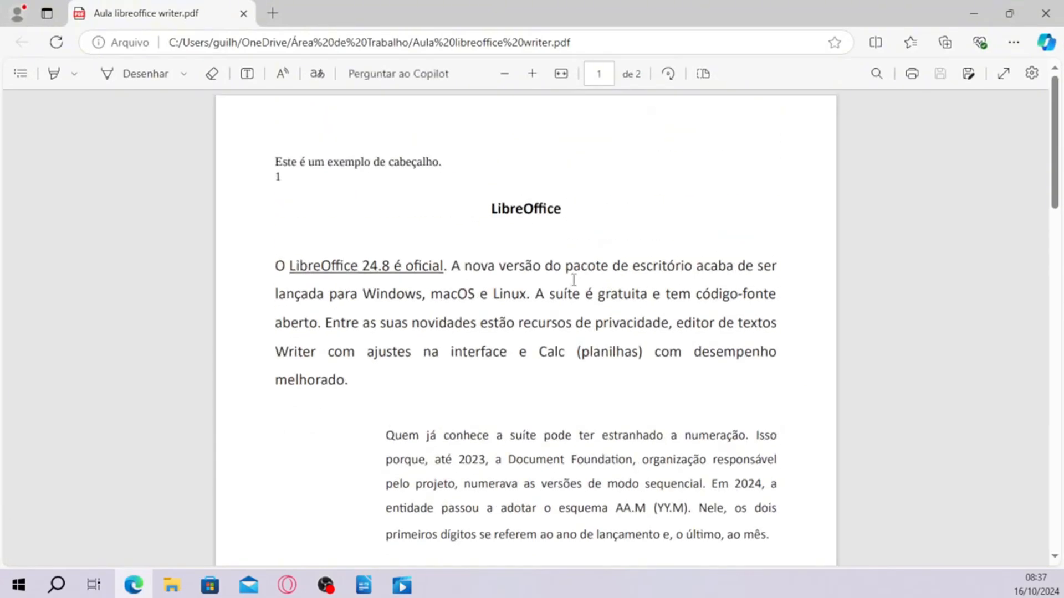
pyautogui.scroll(-3, 573, 280)
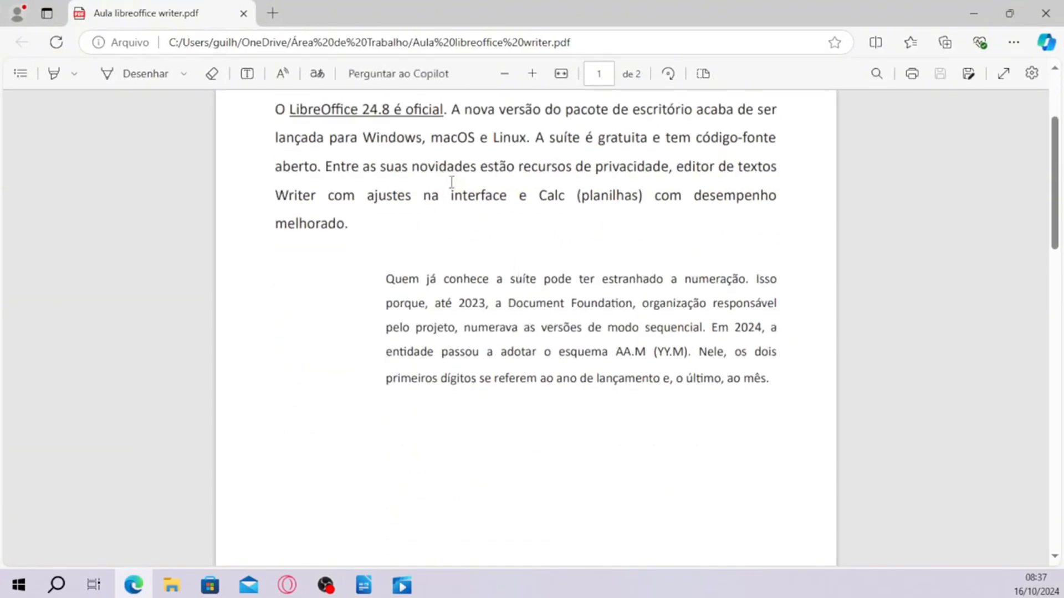
pyautogui.scroll(-5, 504, 271)
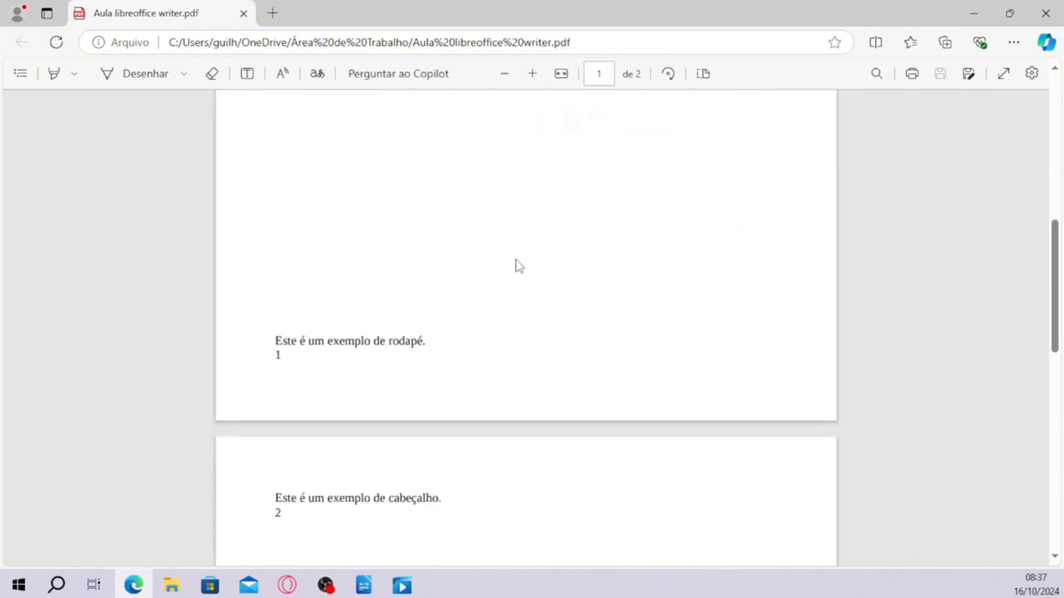
pyautogui.scroll(-12, 504, 274)
pyautogui.scroll(4, 532, 255)
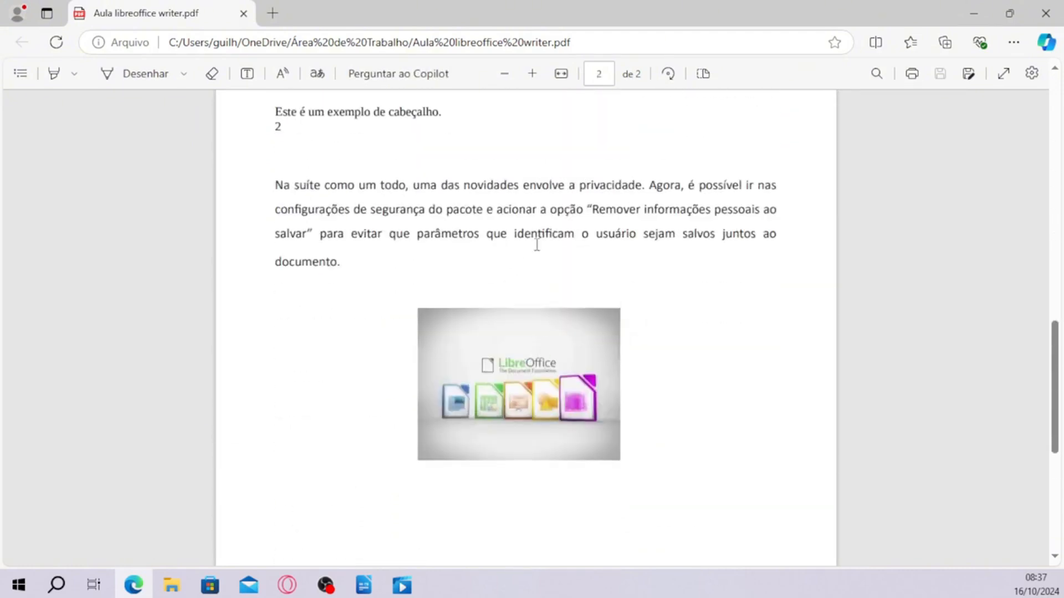
pyautogui.scroll(3, 536, 245)
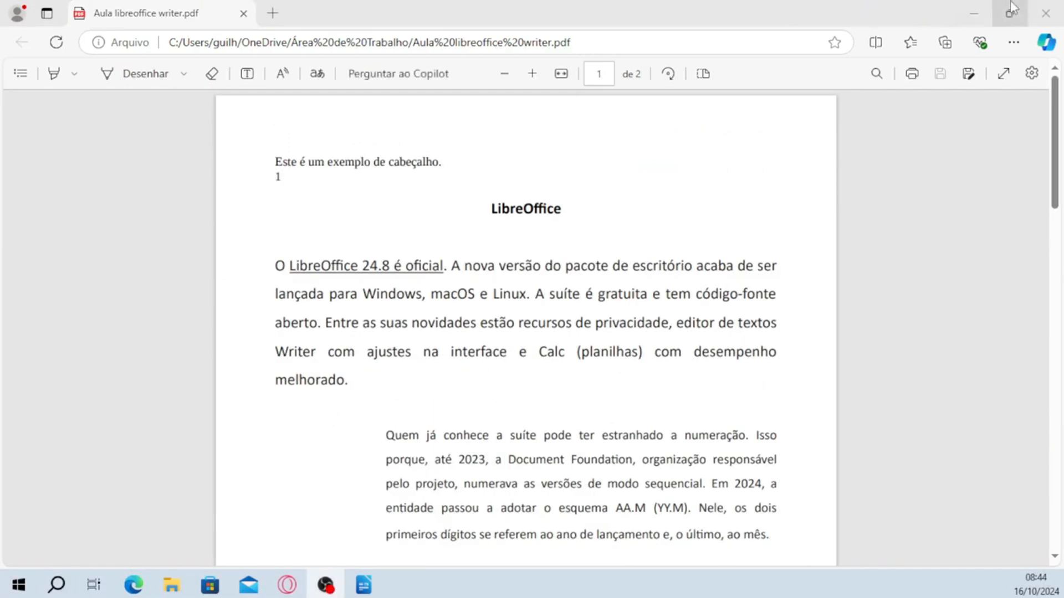
# Step: Close the PDF and return to the Aula libreoffice writer document in Writer, placing the cursor in the first paragraph
pyautogui.click(1046, 13)
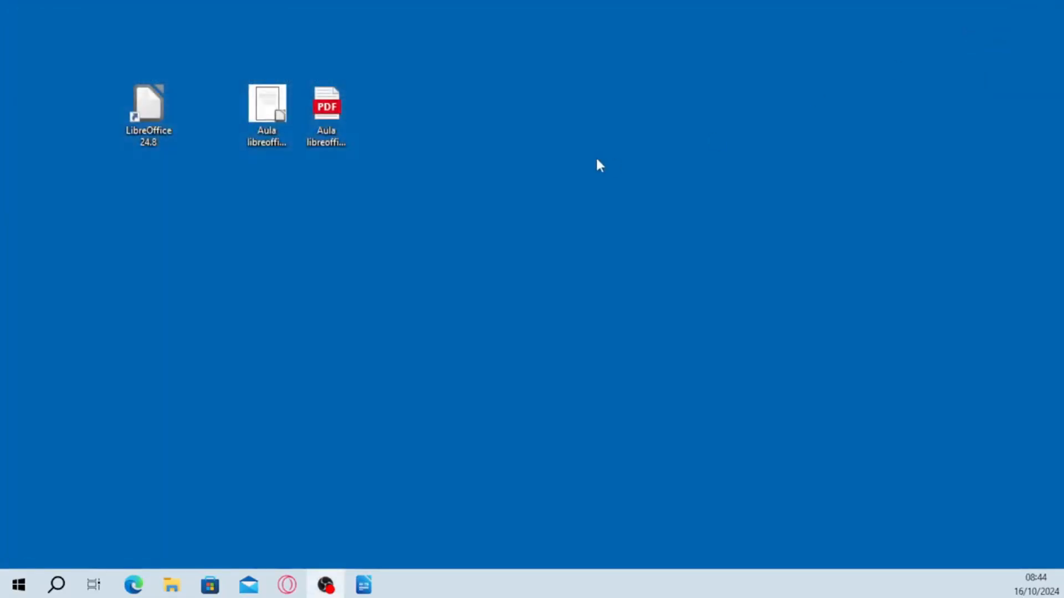
pyautogui.click(264, 111)
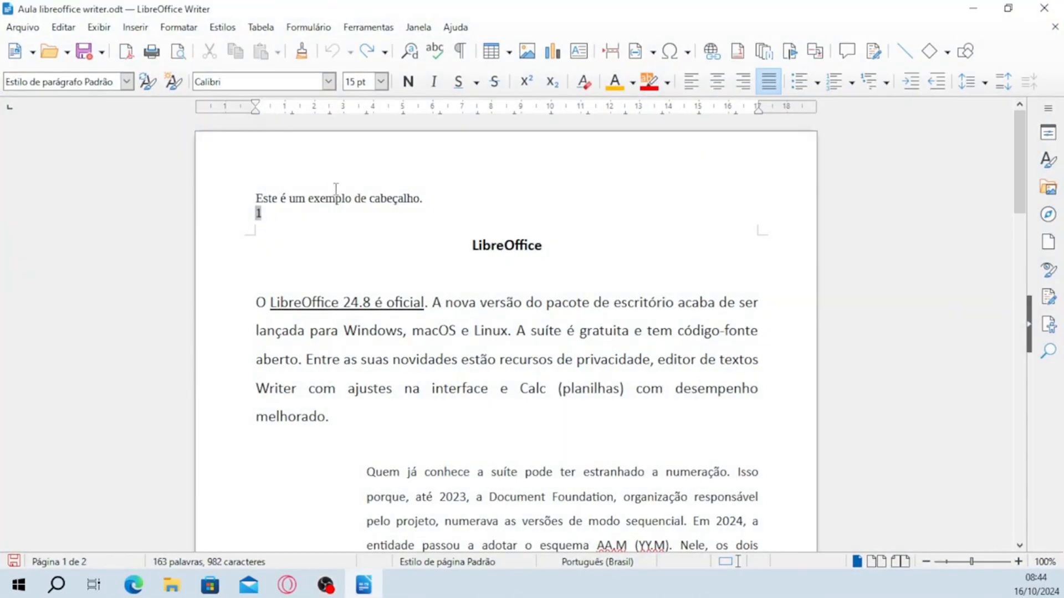
pyautogui.click(385, 303)
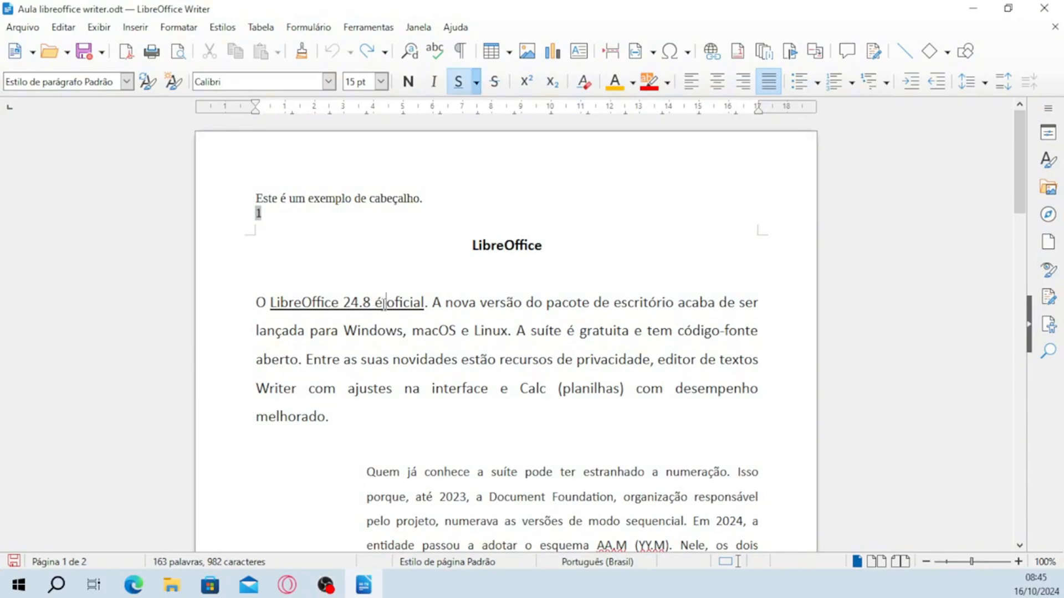
pyautogui.click(368, 331)
pyautogui.scroll(-3, 513, 437)
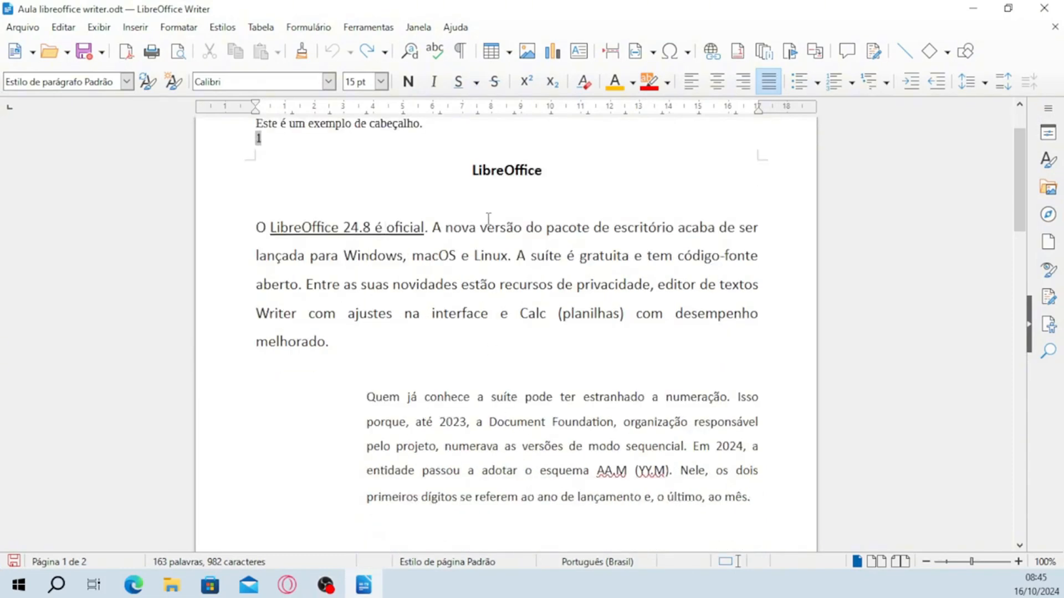
# Step: Review the title, the indented paragraph, the header and footer, and the page numbers across both pages of the document
pyautogui.moveTo(465, 173); pyautogui.dragTo(591, 163)
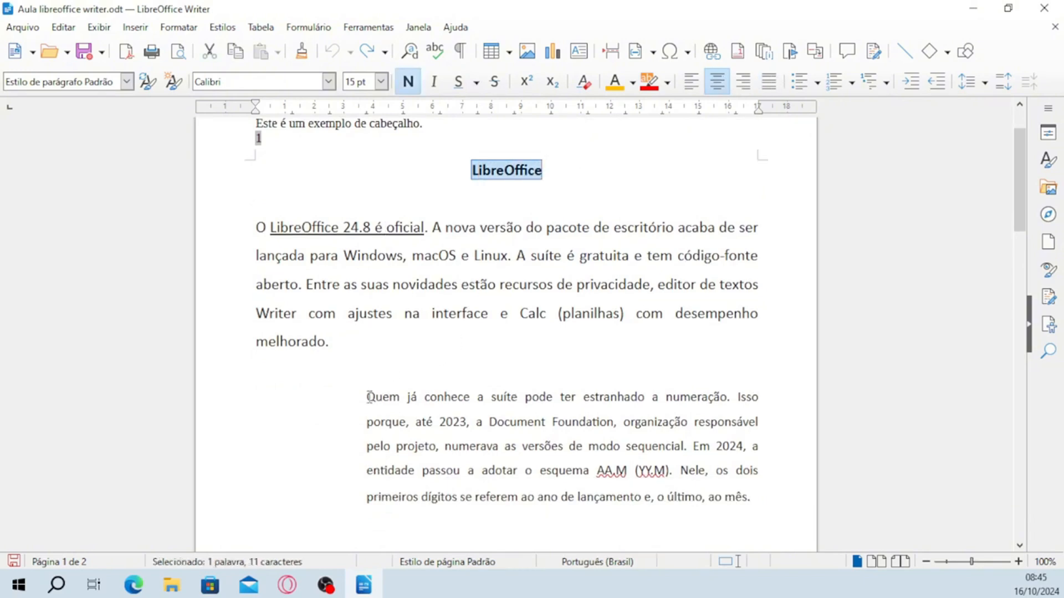
pyautogui.moveTo(366, 397); pyautogui.dragTo(751, 497)
pyautogui.scroll(3, 495, 306)
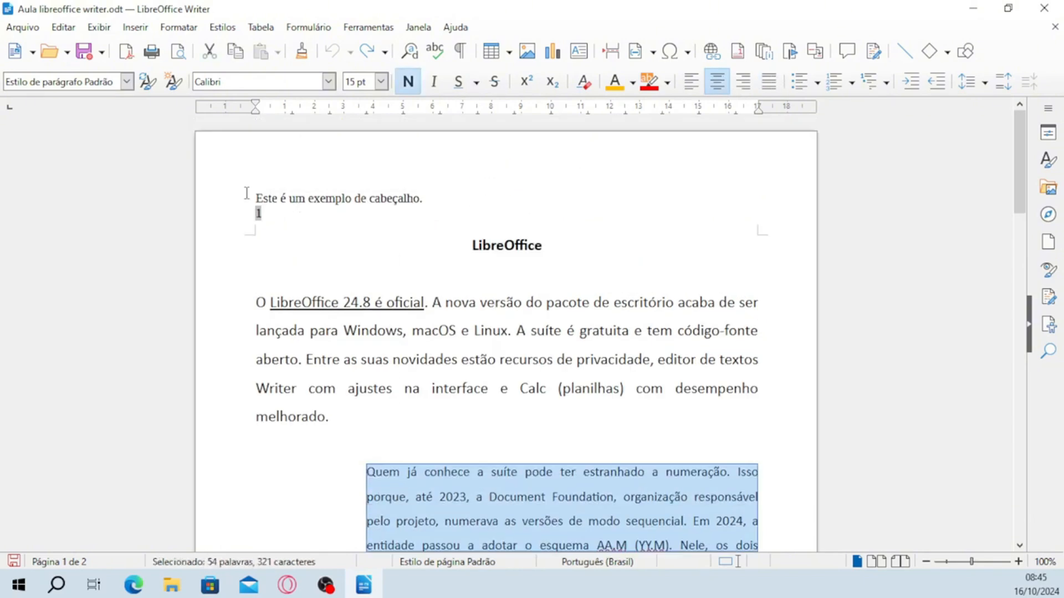
pyautogui.moveTo(248, 195); pyautogui.dragTo(310, 224)
pyautogui.scroll(-18, 325, 307)
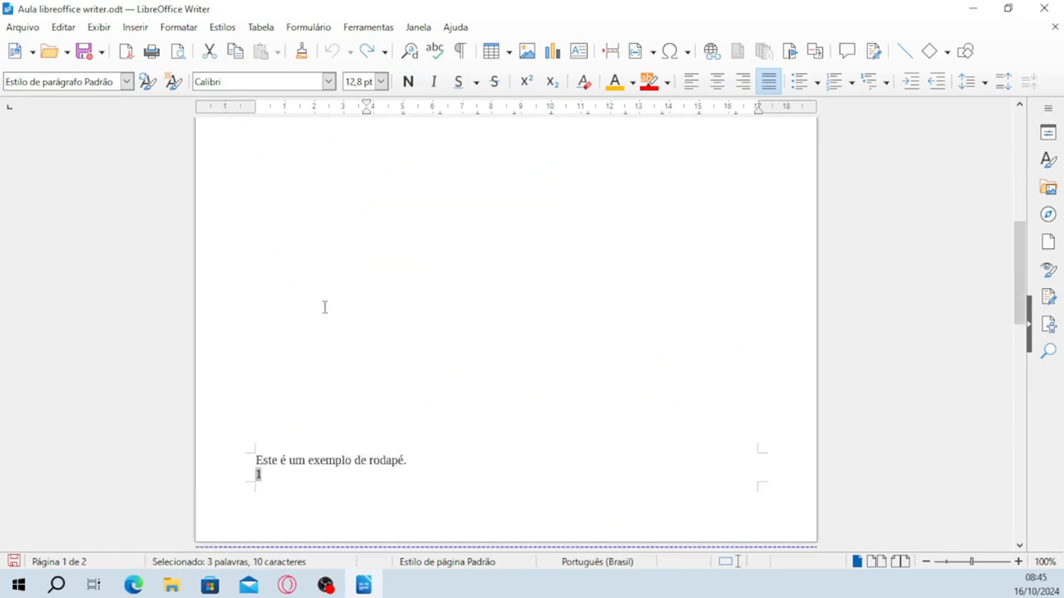
pyautogui.scroll(-8, 325, 307)
pyautogui.click(299, 371)
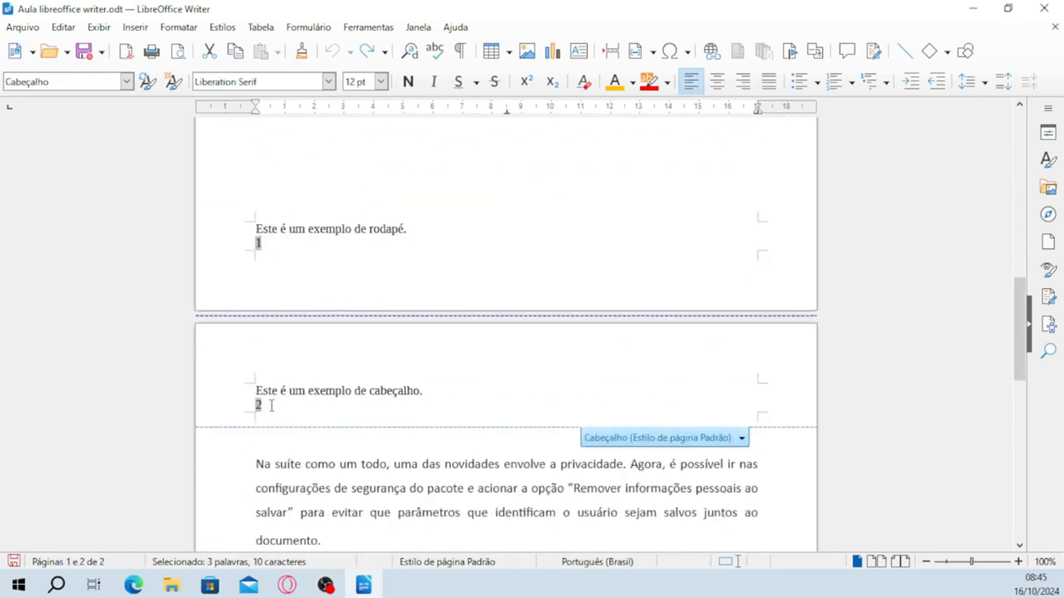
pyautogui.moveTo(272, 405); pyautogui.dragTo(254, 405)
# Step: Examine the text and the LibreOffice picture on the second page and return to the beginning of the document
pyautogui.scroll(-3, 507, 406)
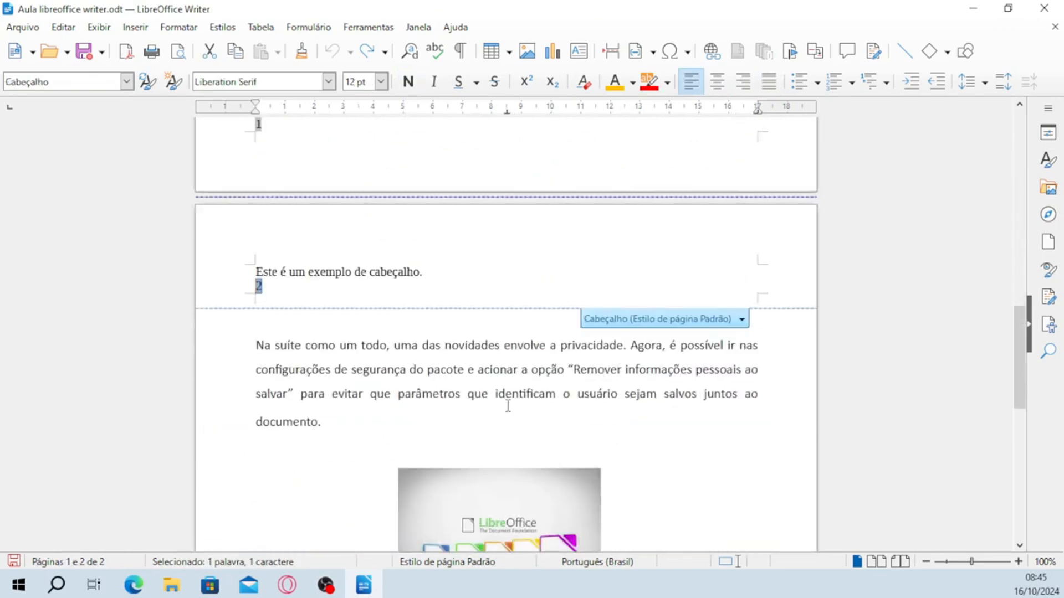
pyautogui.scroll(-4, 579, 400)
pyautogui.click(708, 382)
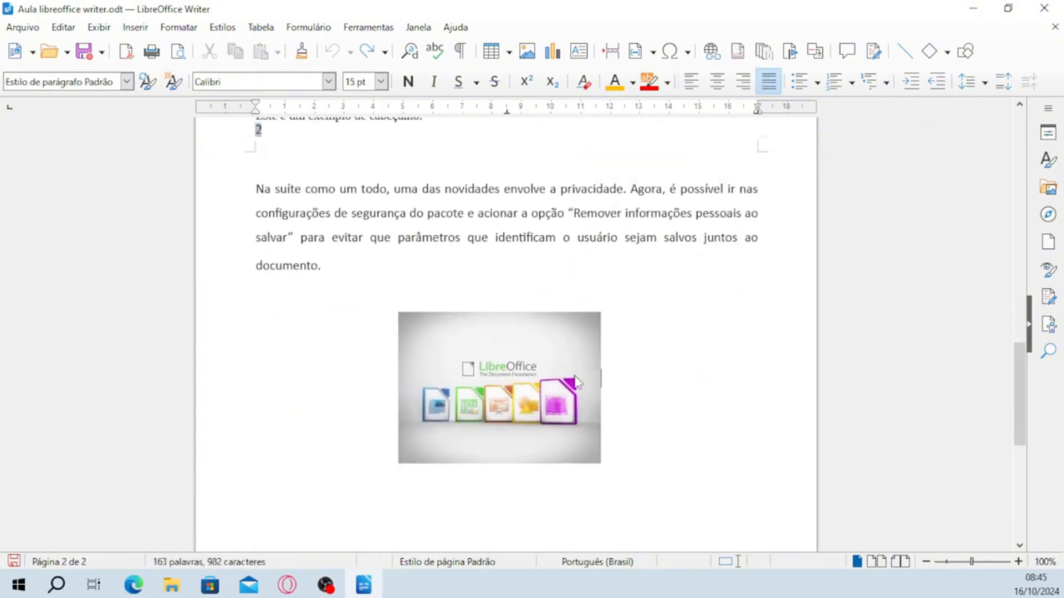
pyautogui.click(555, 383)
pyautogui.click(586, 255)
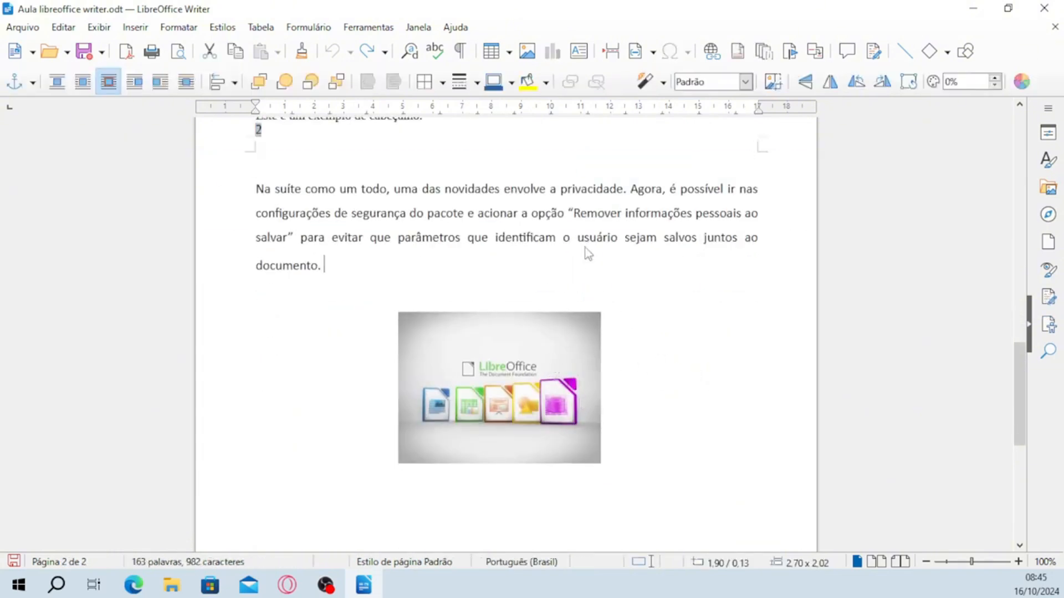
pyautogui.scroll(4, 619, 256)
pyautogui.scroll(3, 517, 289)
pyautogui.scroll(10, 430, 273)
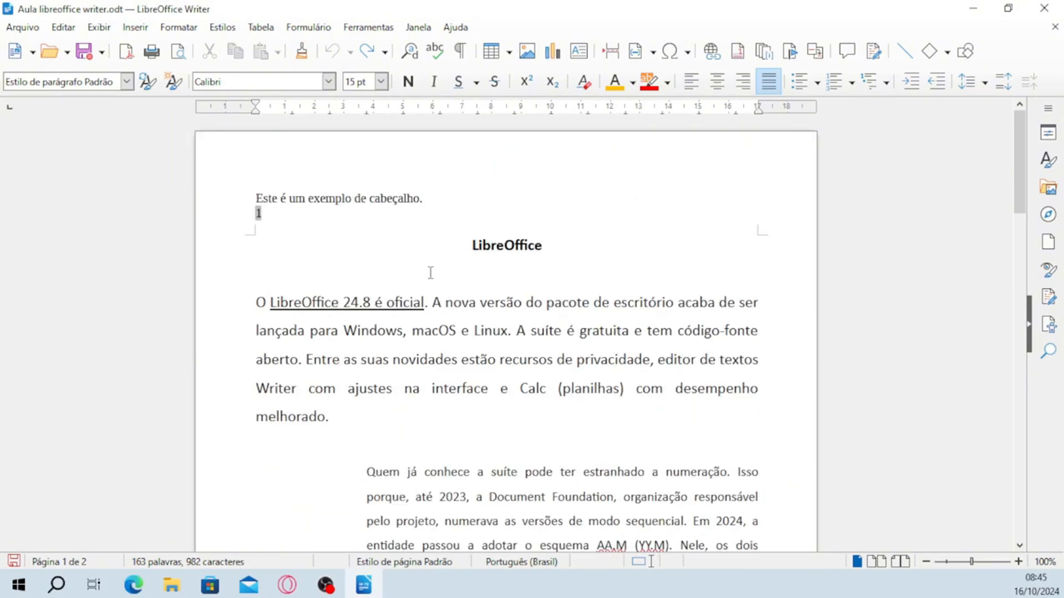
# Step: Color the sentence from "A nova versão" to "Linux." in the first paragraph red, and undo the font color change
pyautogui.moveTo(432, 302); pyautogui.dragTo(510, 330)
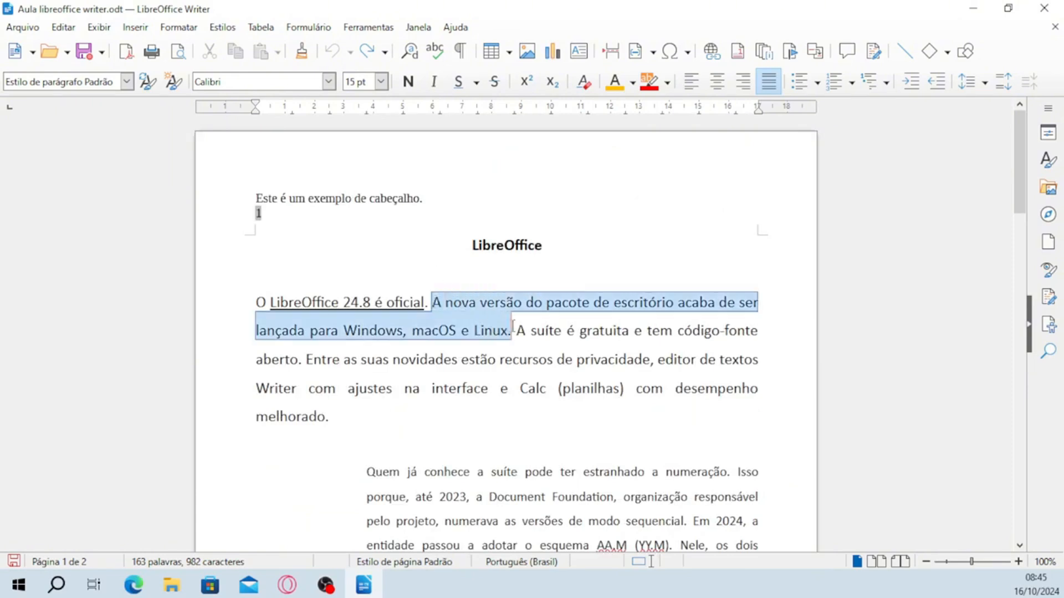
pyautogui.click(632, 84)
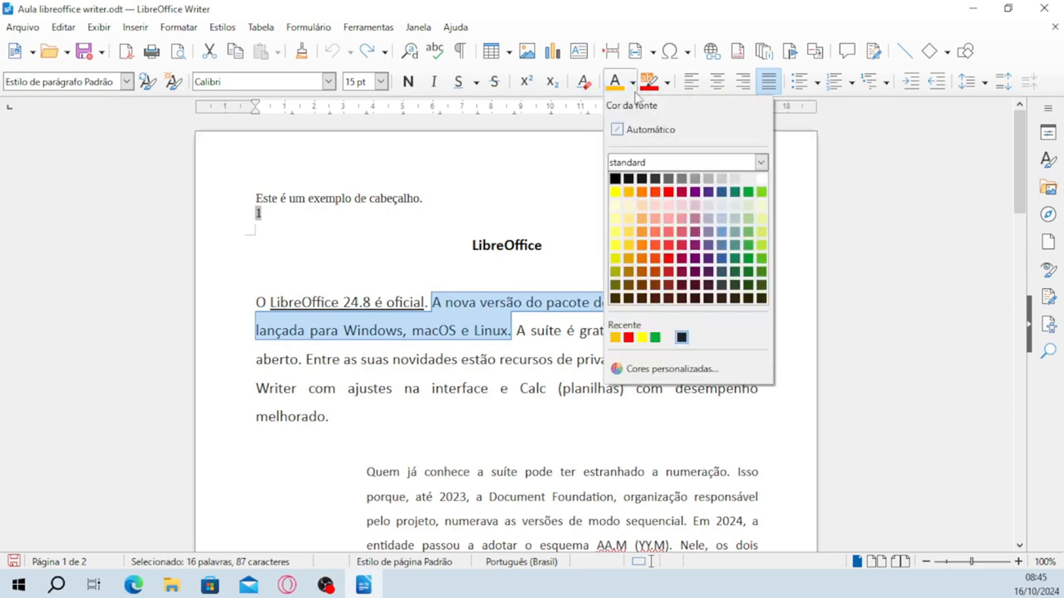
pyautogui.click(681, 192)
pyautogui.click(517, 355)
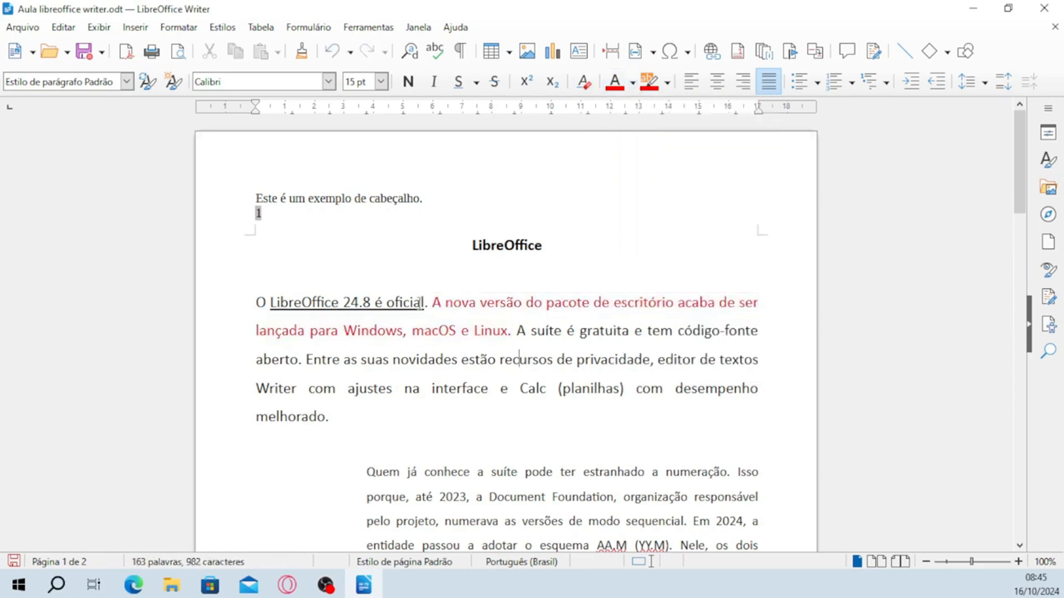
pyautogui.click(332, 56)
pyautogui.click(494, 315)
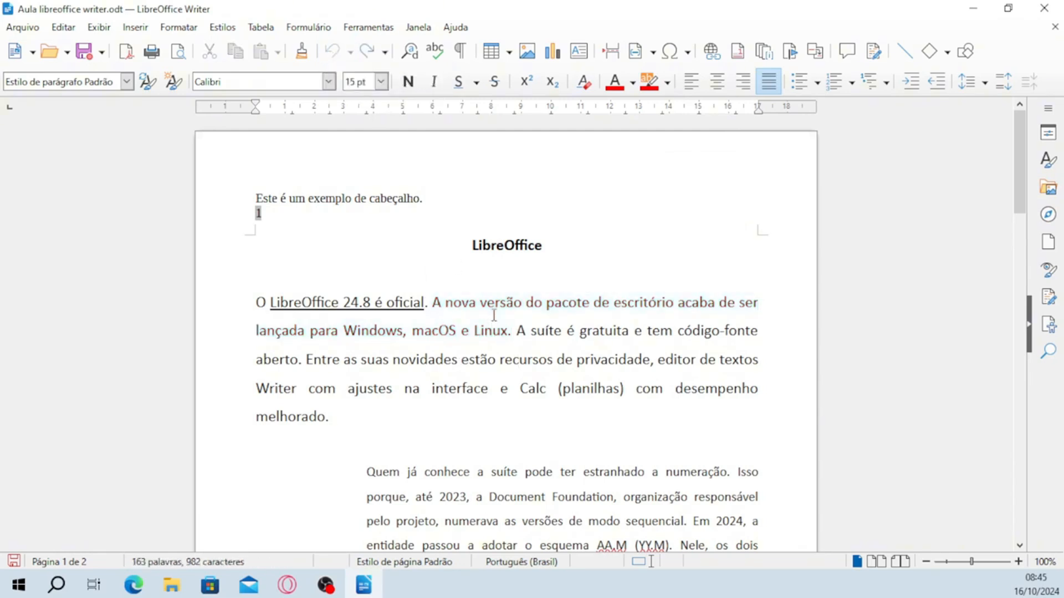